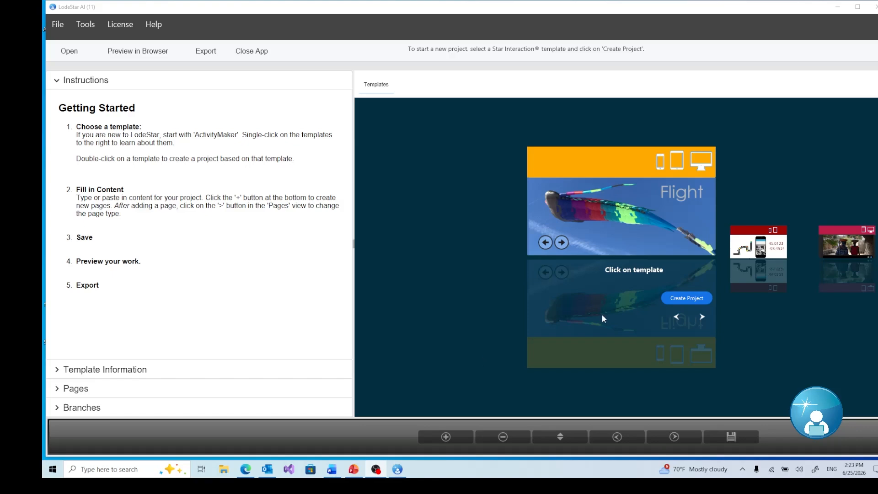
Create a new project from the ActivityMaker template and title it "Demo Fire Safety"
left_click(681, 298)
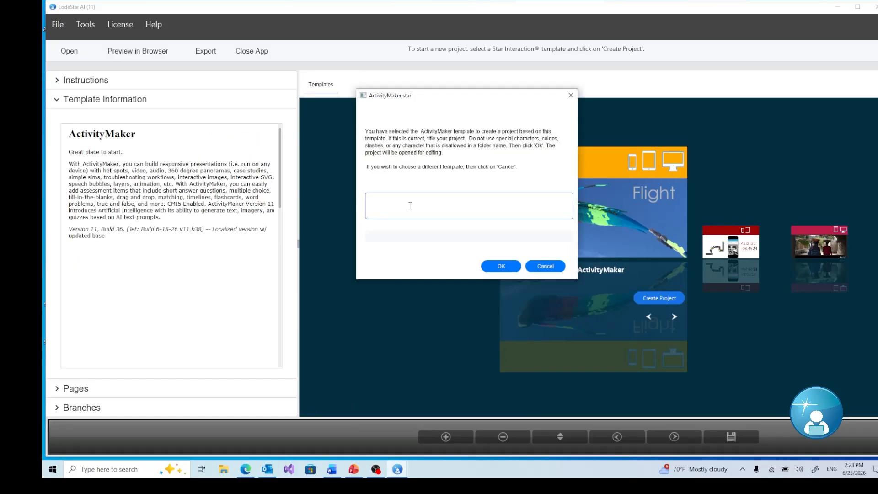
type("D")
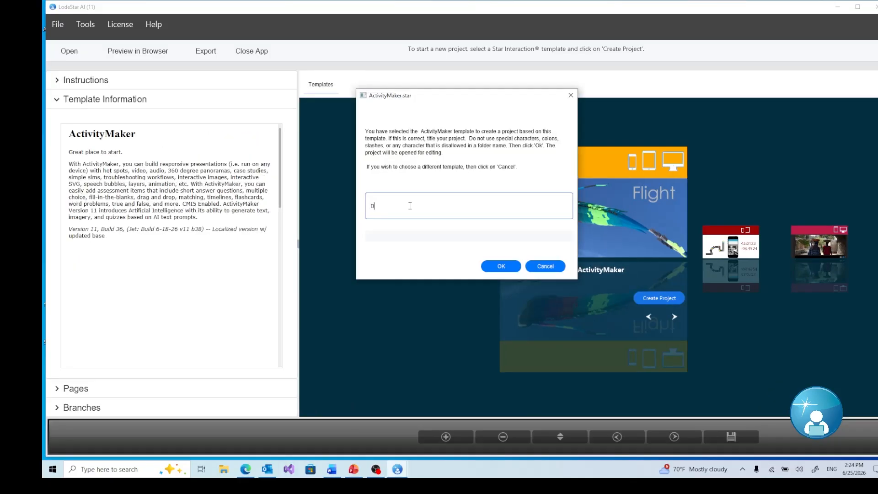
type("emo Fire Safety")
left_click(501, 266)
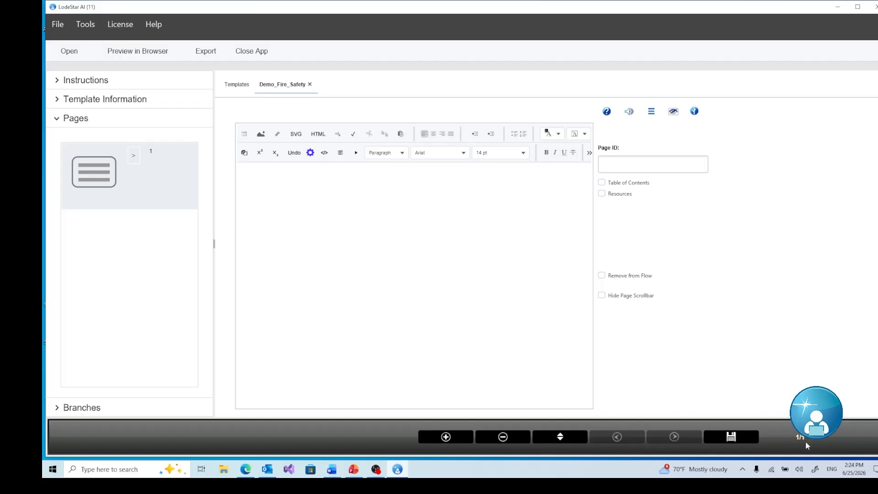
left_click(87, 27)
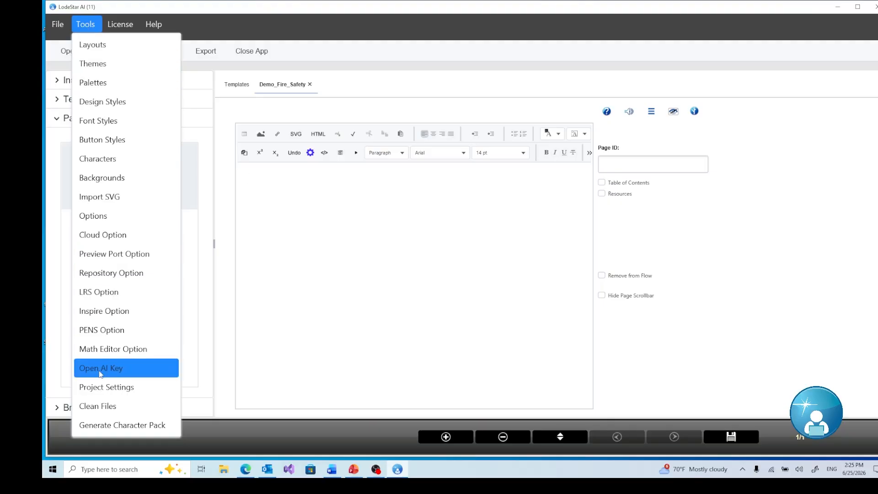
left_click(746, 257)
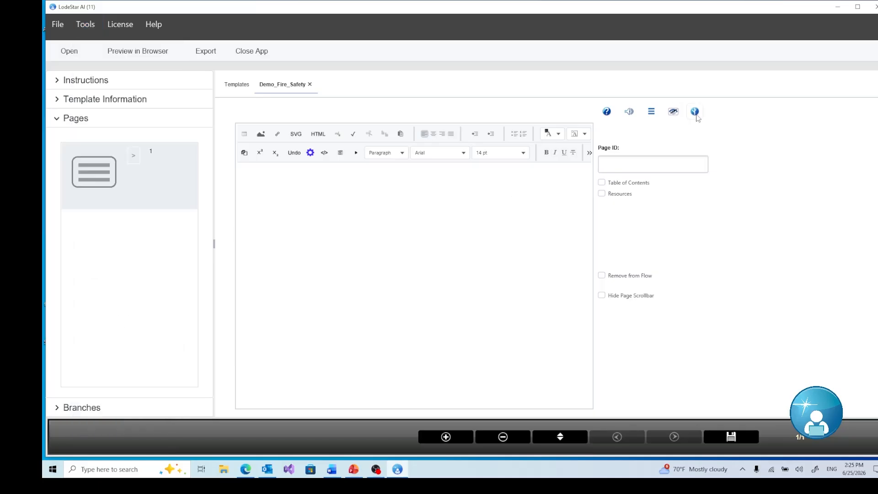
Generate an AI image with Transparent Background enabled, prompting "generate a graphic of fire safety, featuring a fire extinguisher, against a transparent background"
left_click(261, 134)
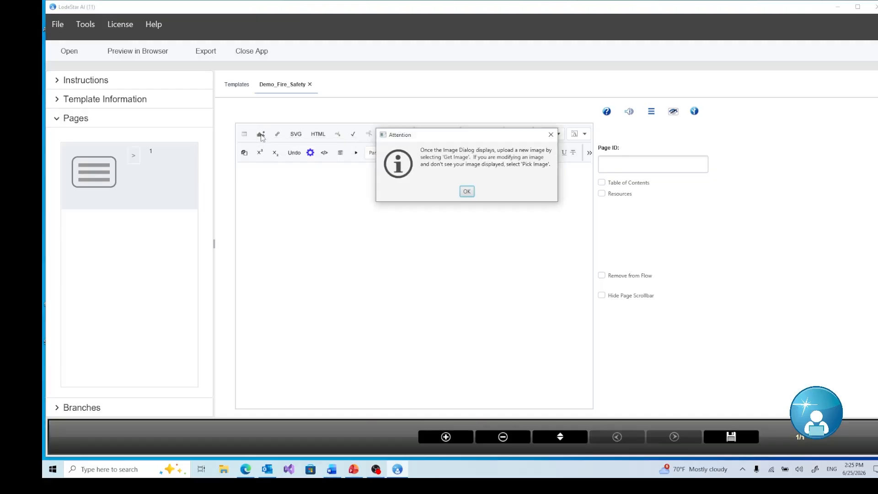
left_click(466, 191)
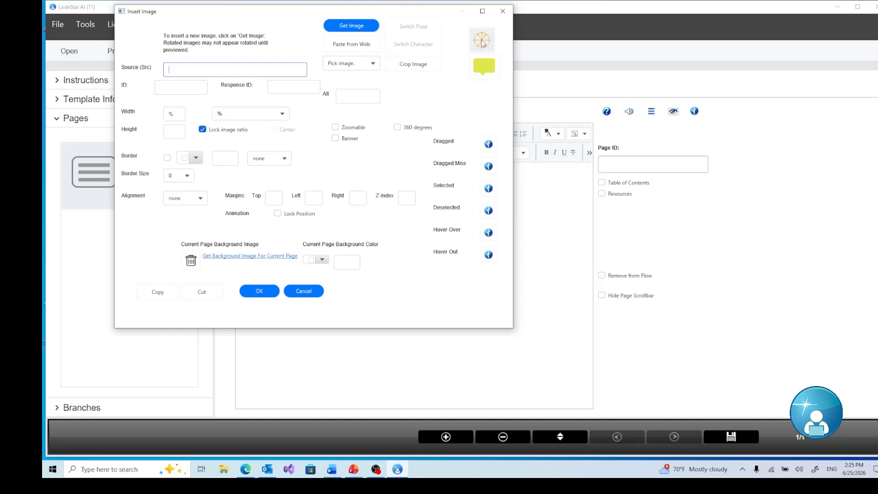
left_click(482, 42)
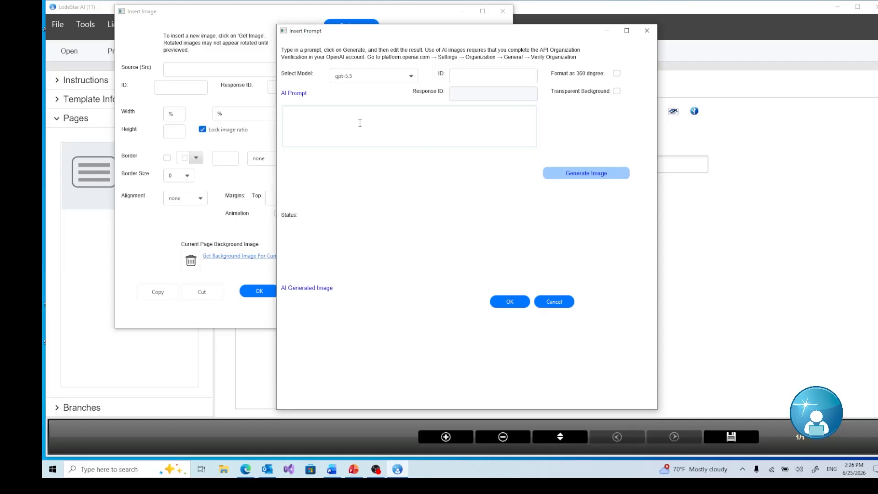
type("generate a graphic of fire safety, featuring a fire extinguishe")
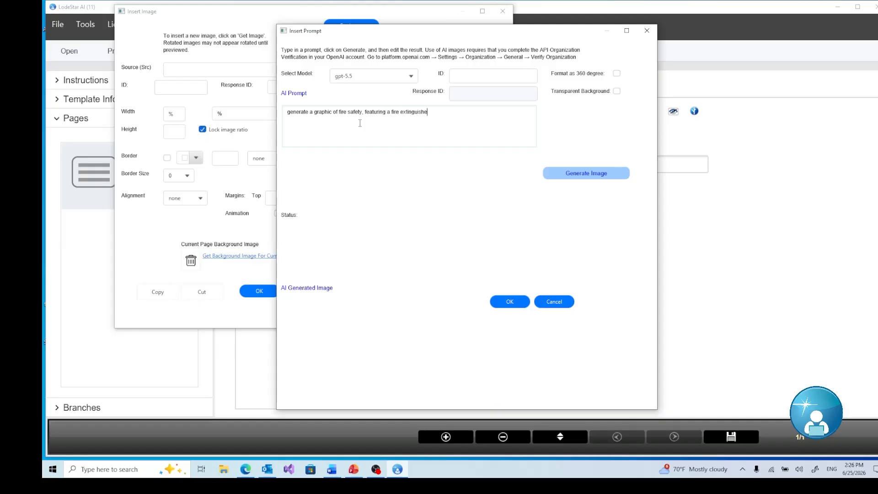
type("r, against a transparent background")
left_click(616, 91)
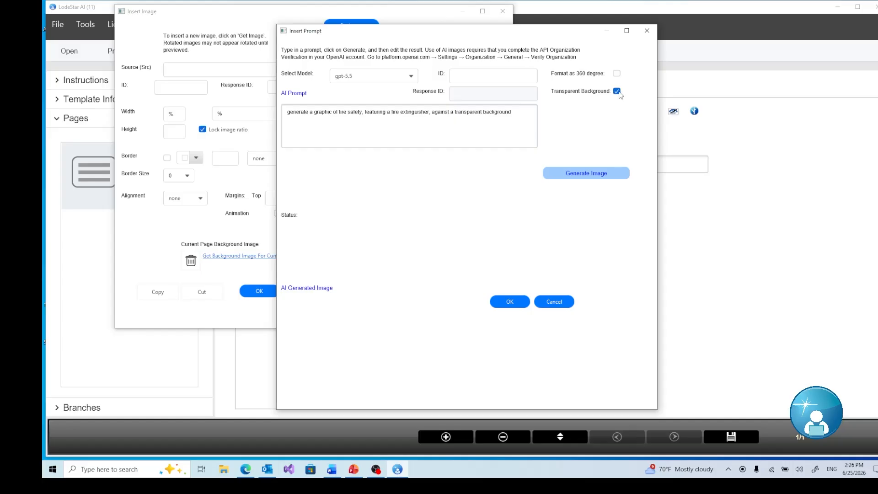
left_click(584, 177)
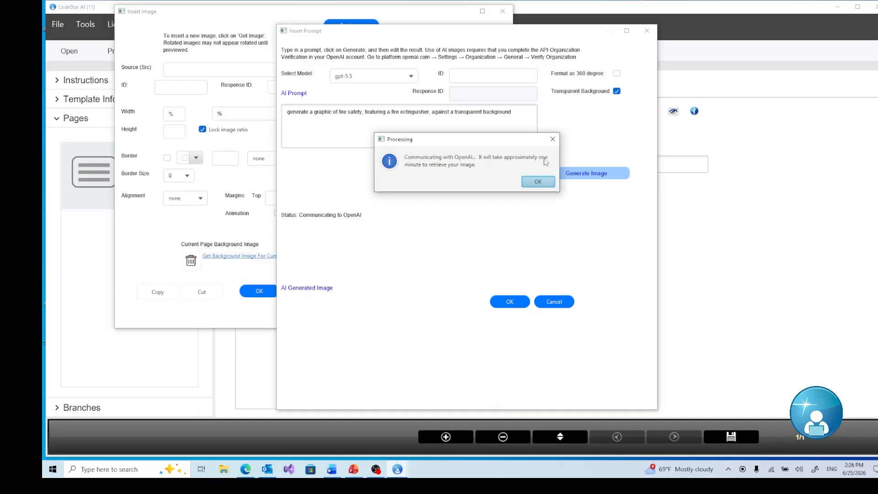
left_click(535, 182)
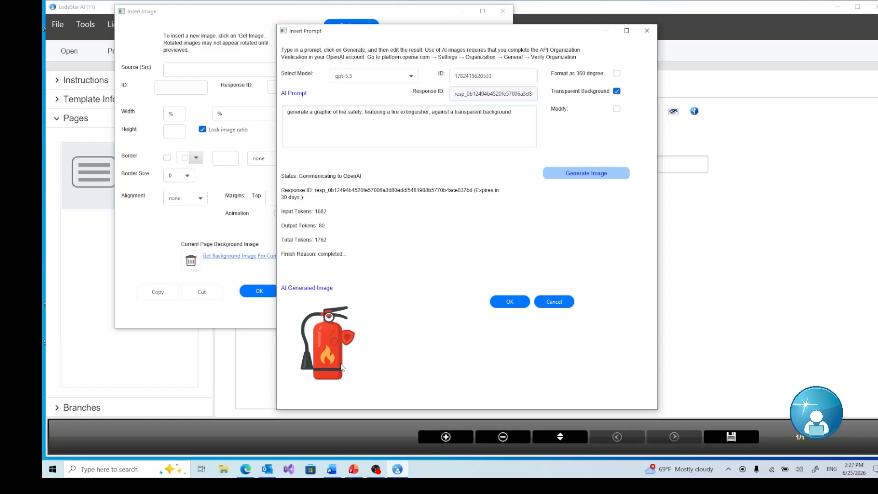
Reword the prompt's opening to "generate a title slide with a graphic of fire safety" and generate the image again
left_click(314, 111)
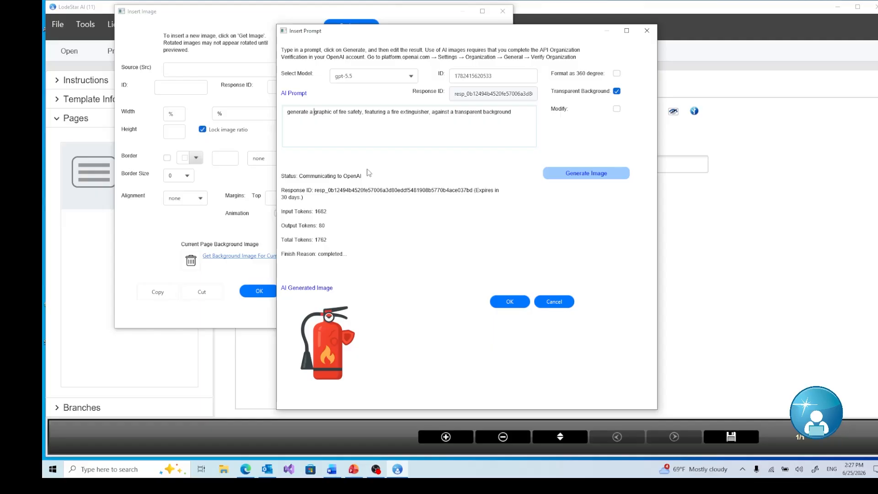
type("tit")
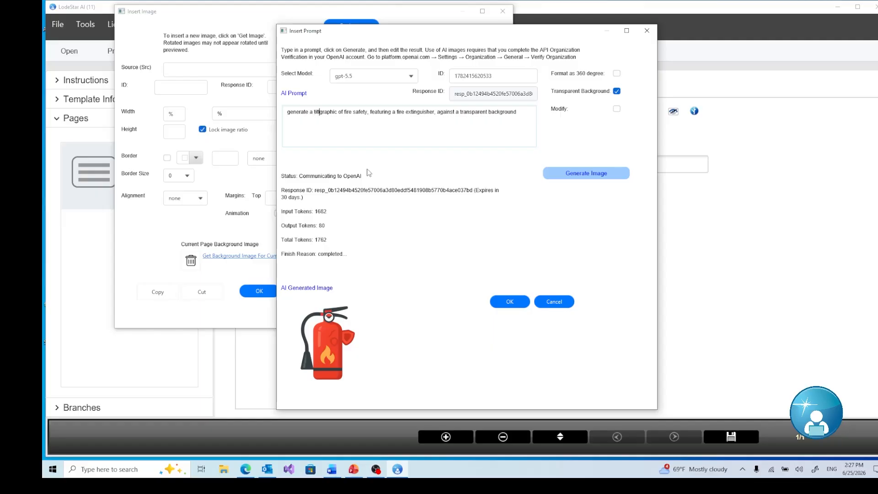
type("le slid")
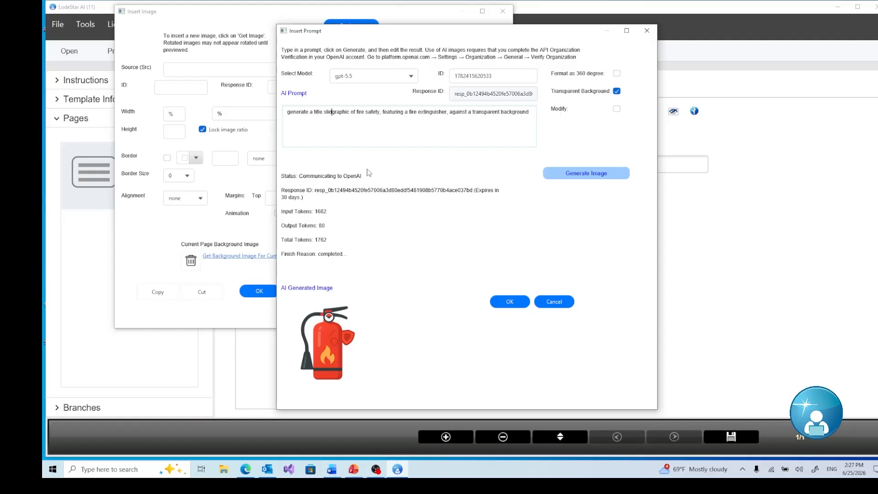
type("e with ")
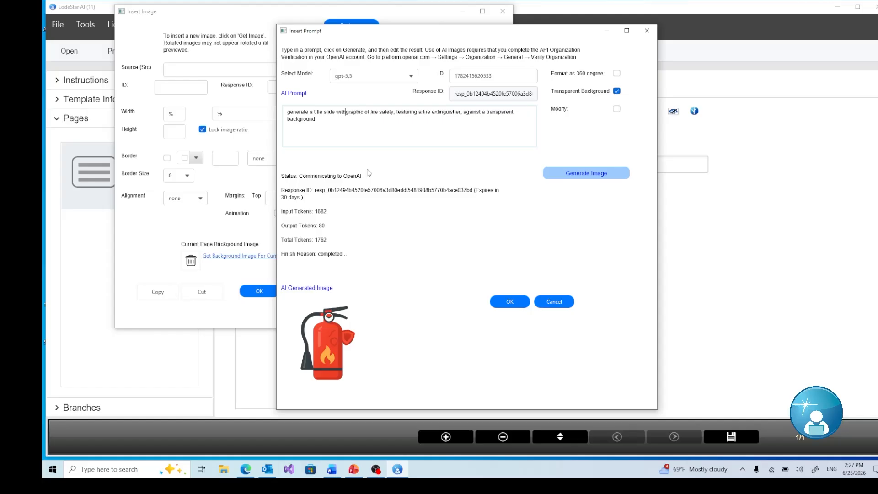
type("a")
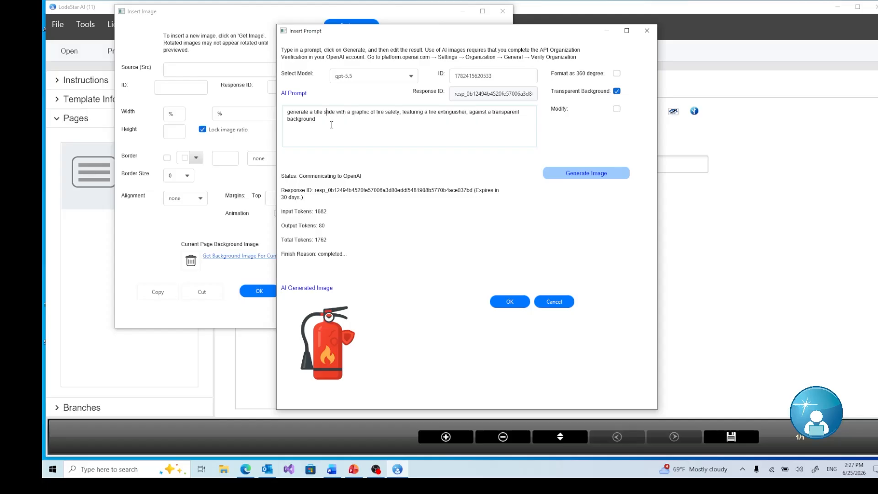
left_click(589, 175)
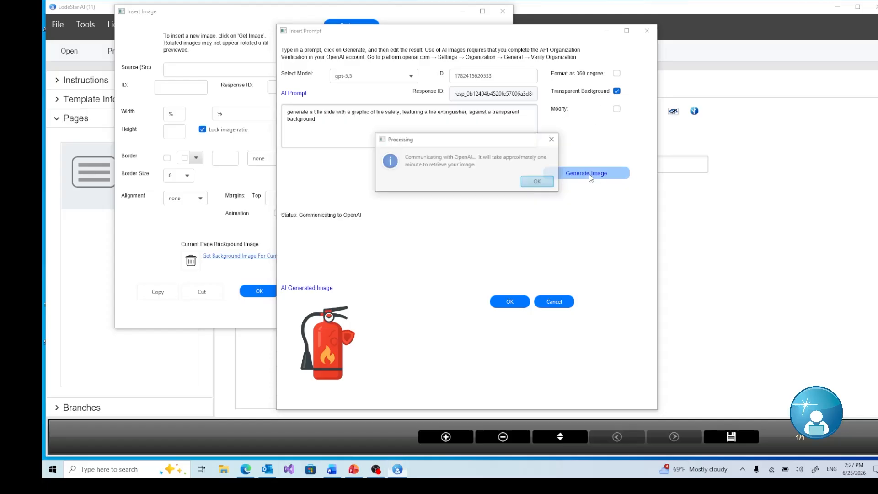
left_click(534, 181)
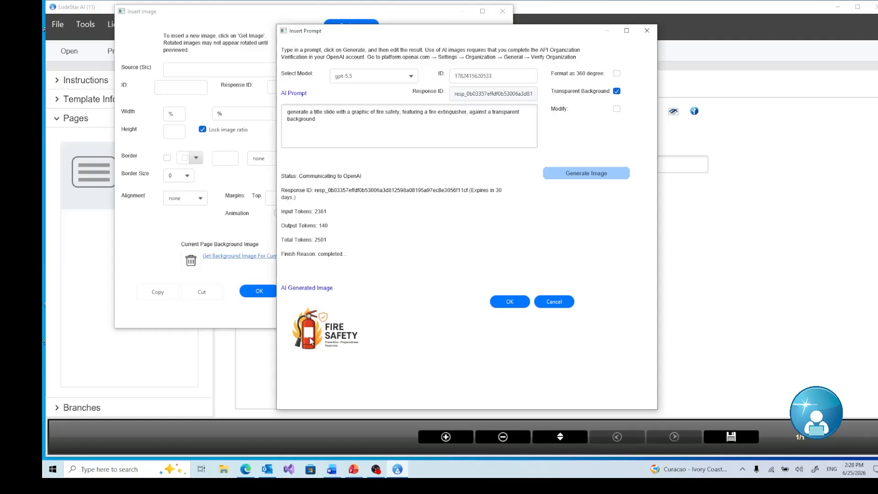
Accept the generated title image and insert it on the page at 80% width
left_click(509, 301)
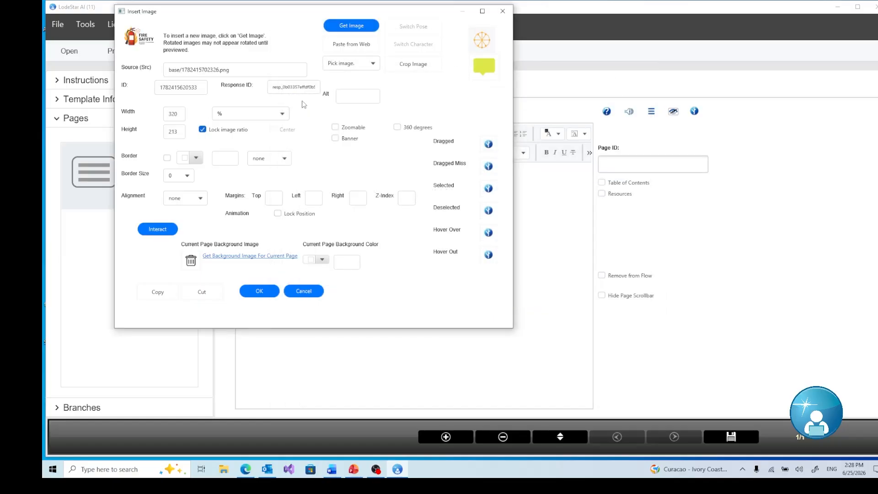
left_click(249, 115)
left_click(231, 257)
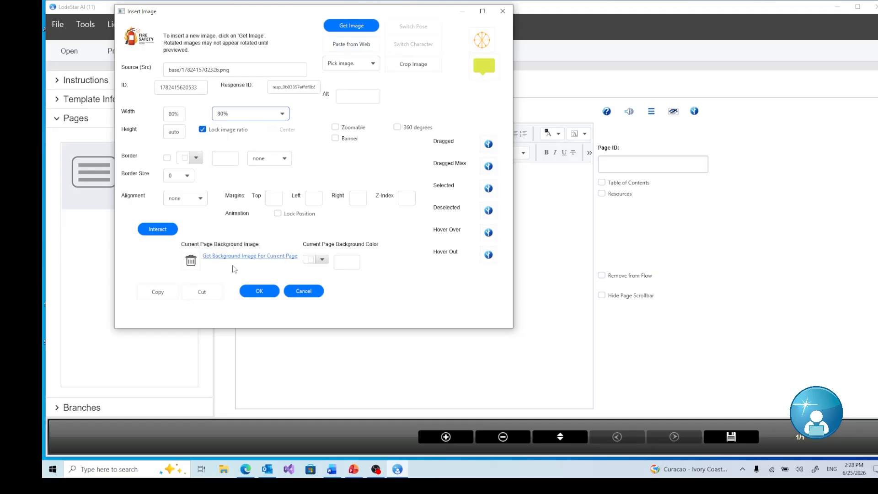
left_click(258, 293)
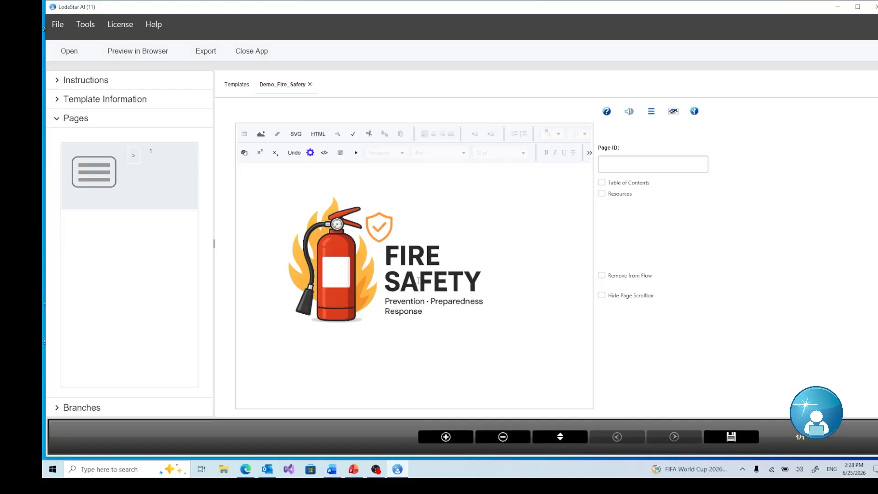
Reopen the inserted image's AI prompt and generate a modified version with the prompt "fill in the label with information"
double_click(335, 260)
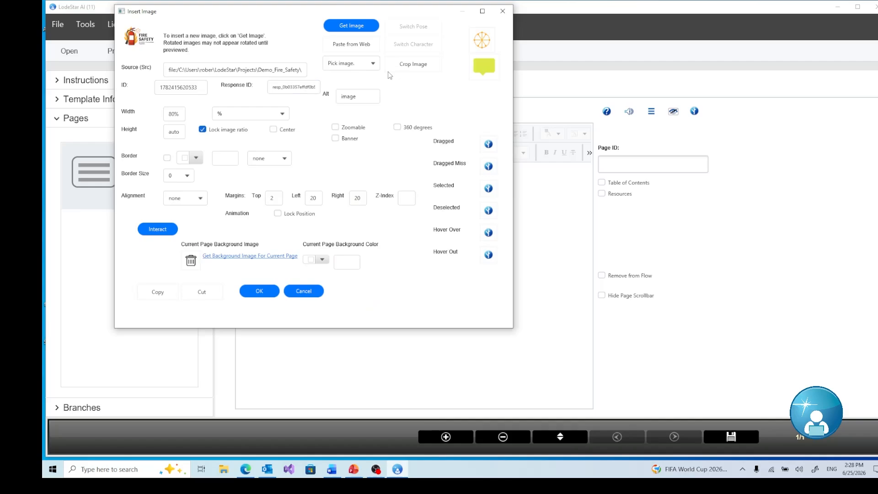
left_click(487, 43)
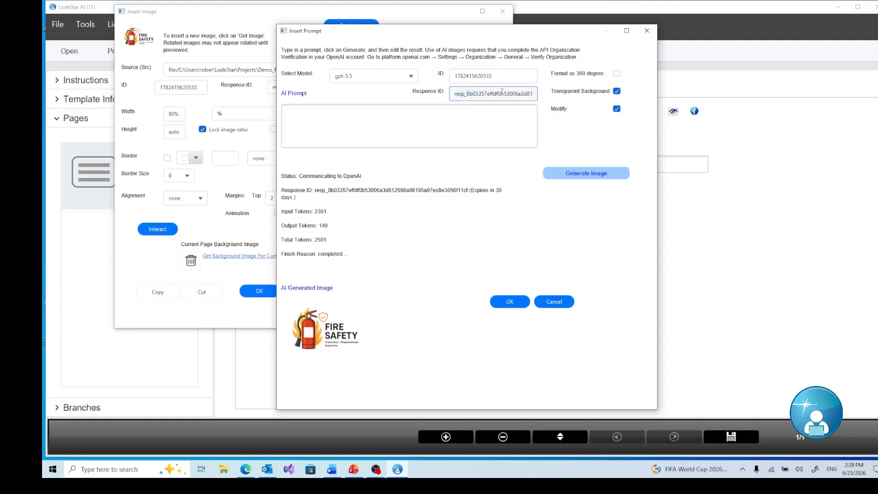
left_click(532, 92)
left_click(353, 131)
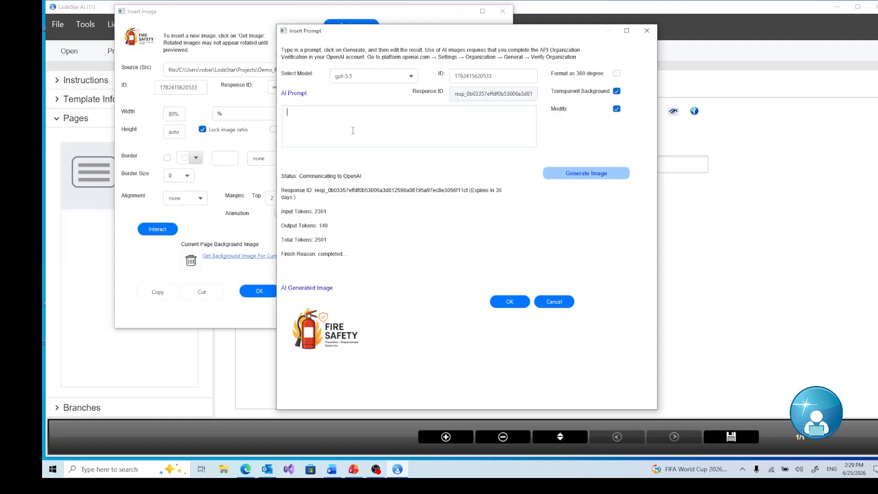
left_click(463, 94)
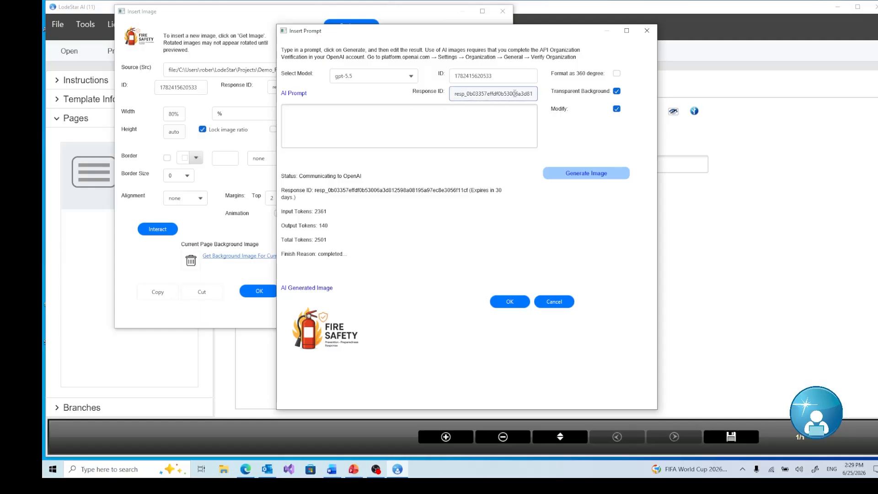
left_click(375, 124)
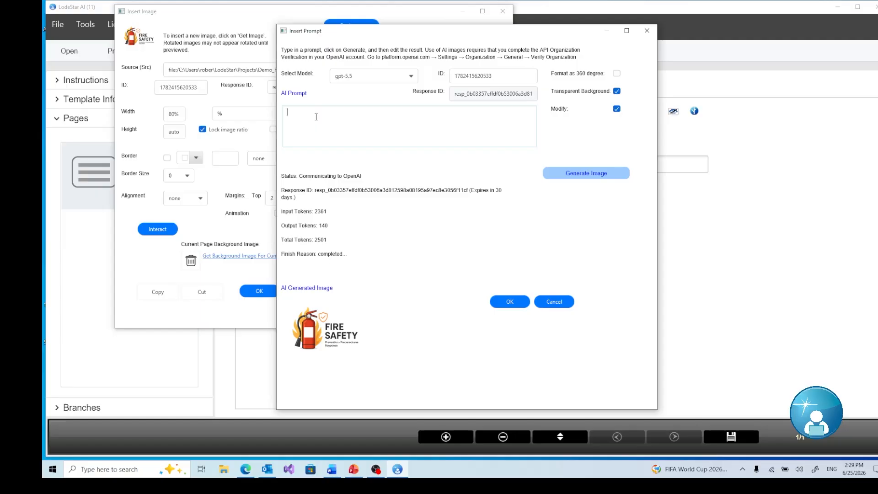
type("fill in the label with information")
left_click_drag(290, 112, 359, 116)
left_click(359, 115)
left_click(585, 176)
left_click(543, 181)
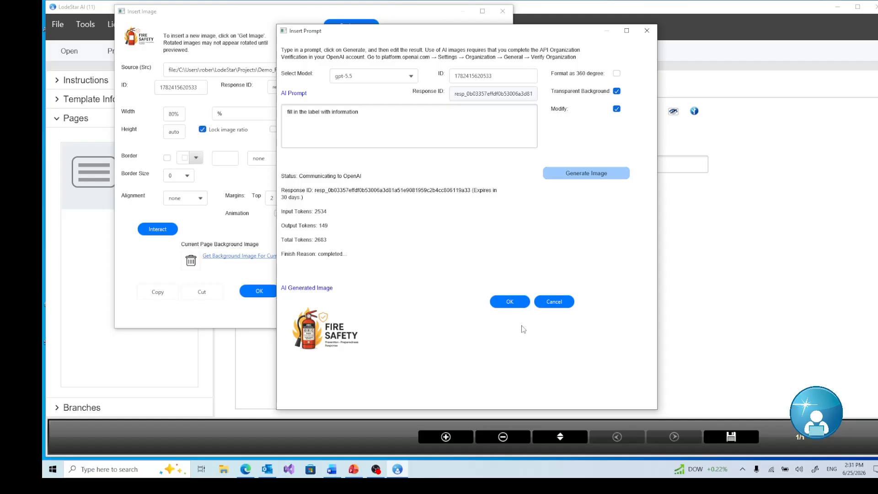
Accept the modified image and place it on the page at 80% width
left_click(510, 301)
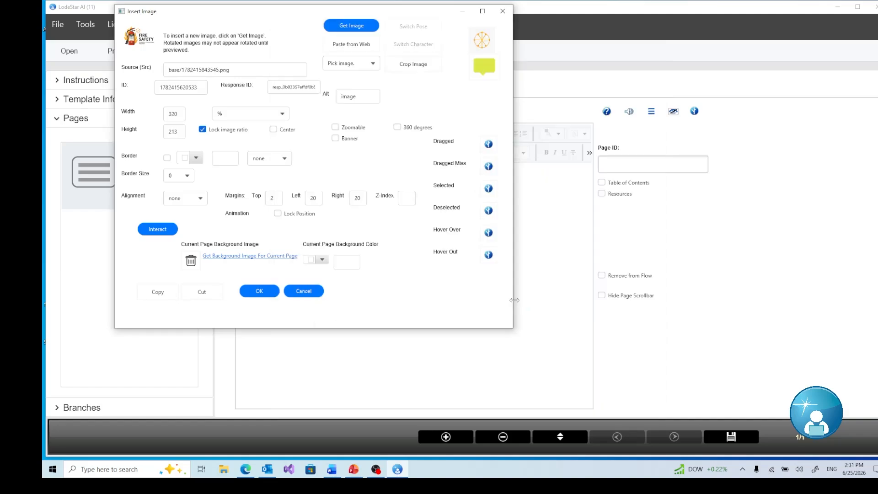
left_click(240, 116)
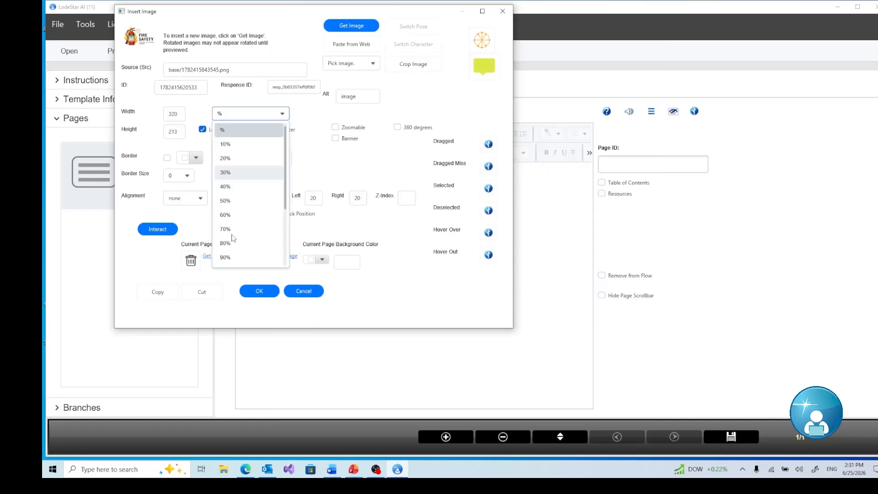
left_click(231, 247)
left_click(256, 291)
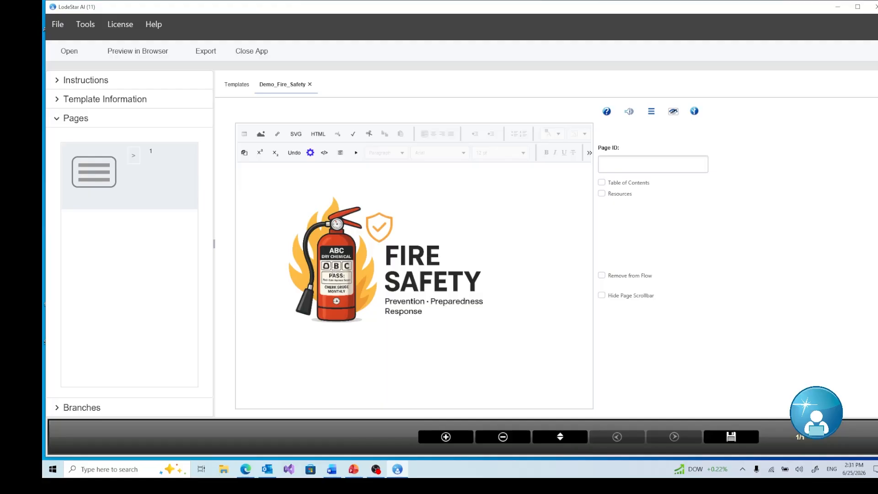
Review the AI prompt settings and response ID of the updated fire safety image, leaving the prompt unsubmitted
left_click(336, 275)
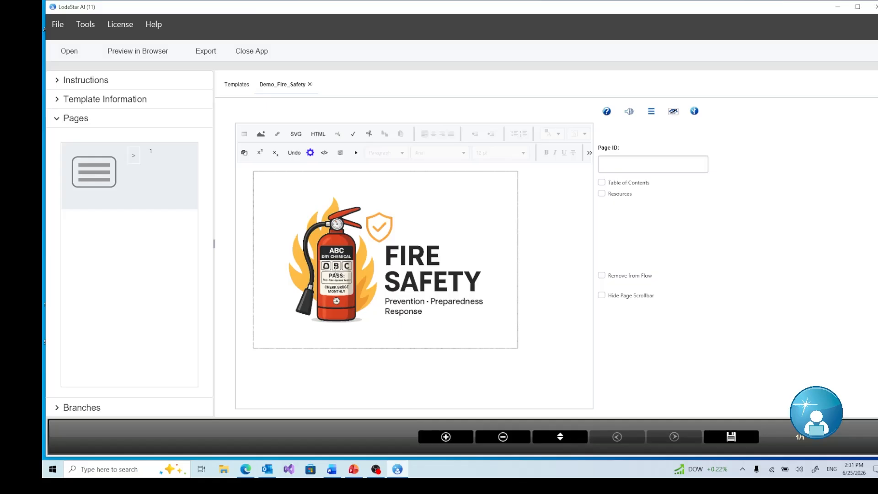
double_click(336, 274)
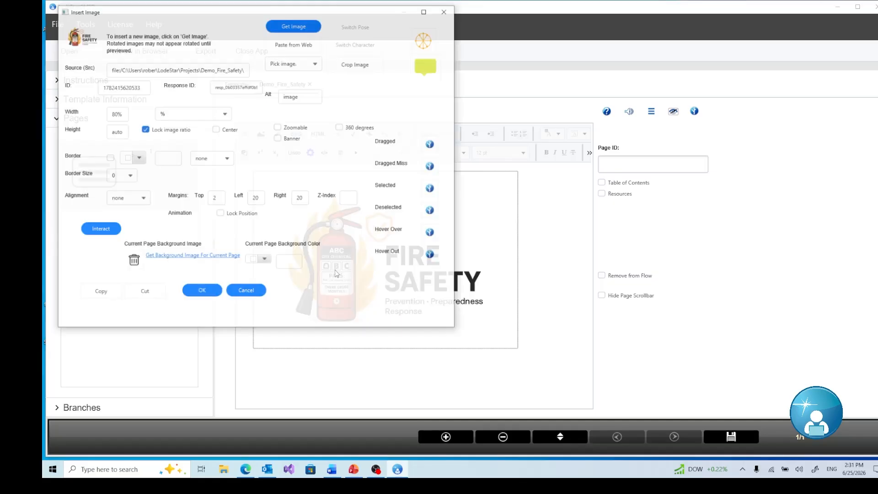
left_click(425, 42)
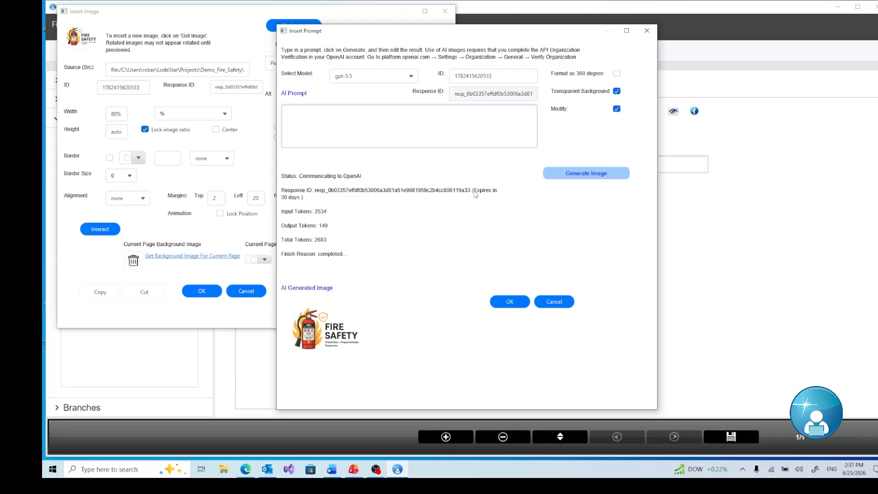
left_click(554, 301)
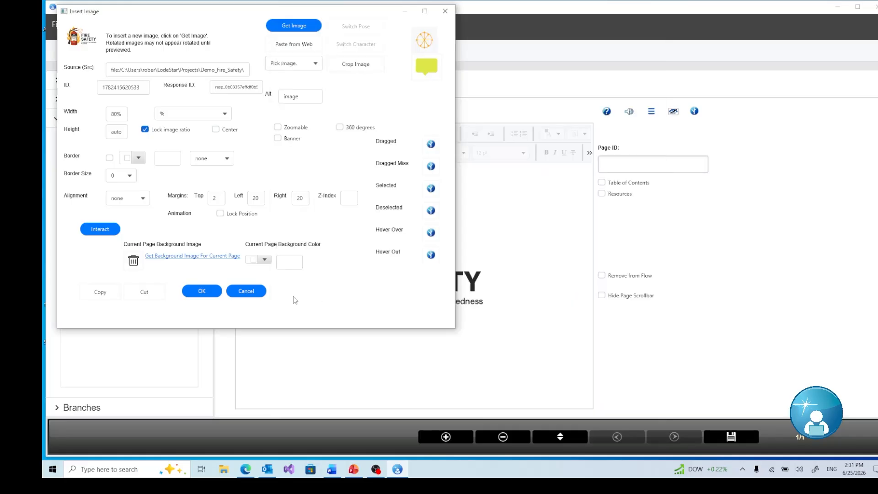
Center the title image on the page and apply the image settings
key("Escape")
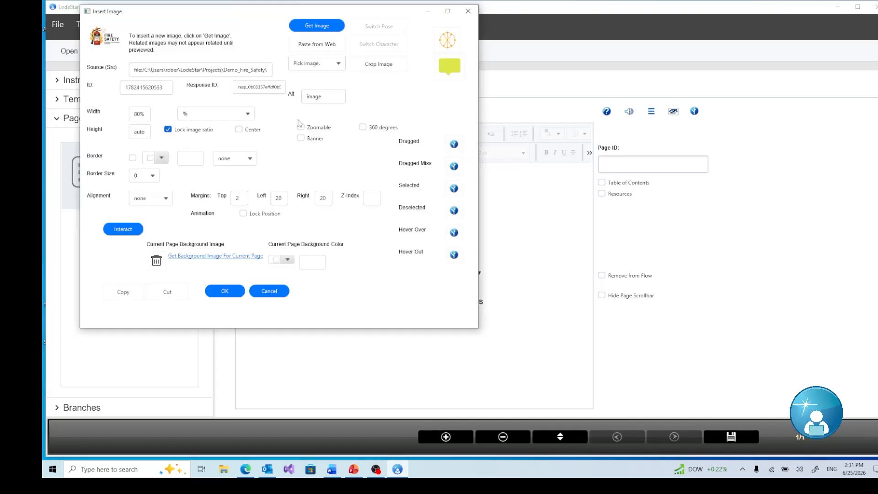
left_click(247, 130)
left_click(235, 288)
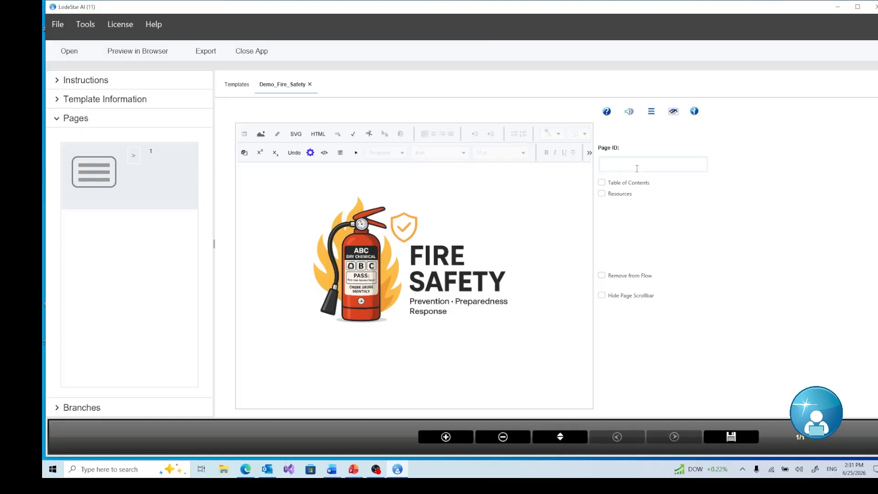
Set the first page's ID to "Title" and add a second page
type("Title")
key("Tab")
key("space")
left_click(437, 438)
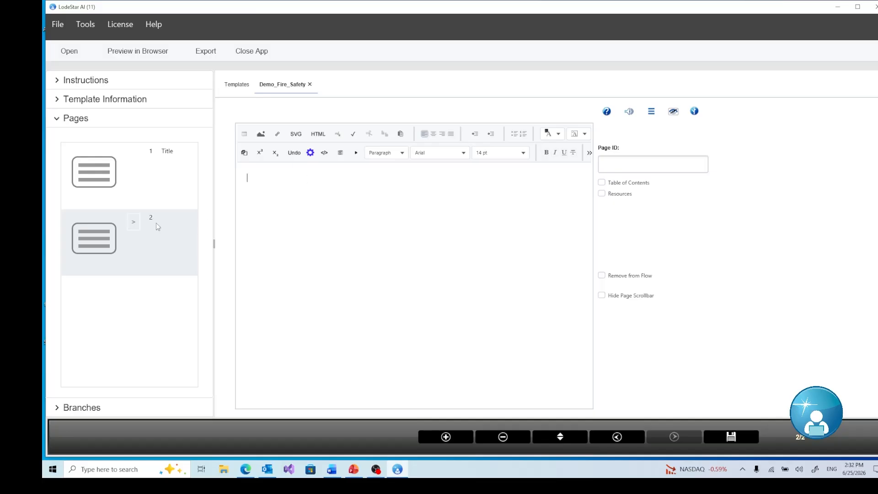
Open a new Dataset widget on the blank second page
left_click(310, 153)
scroll(446, 152, "down", 3)
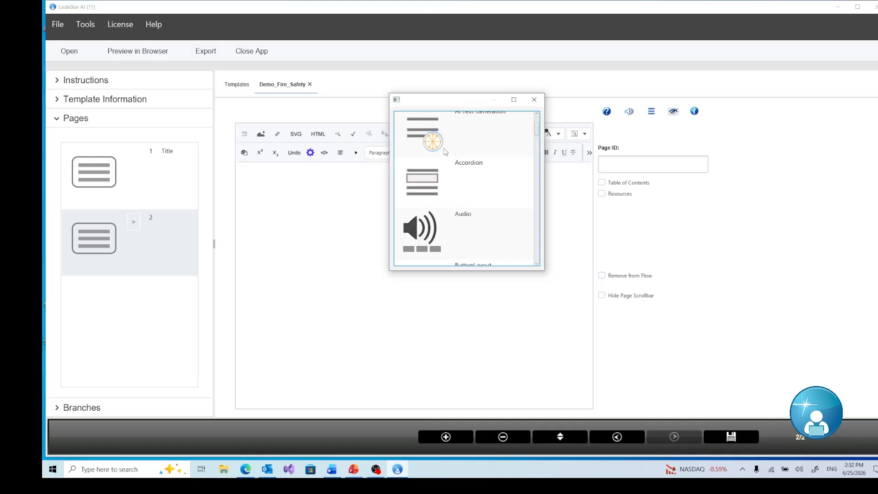
scroll(446, 152, "down", 1)
double_click(444, 213)
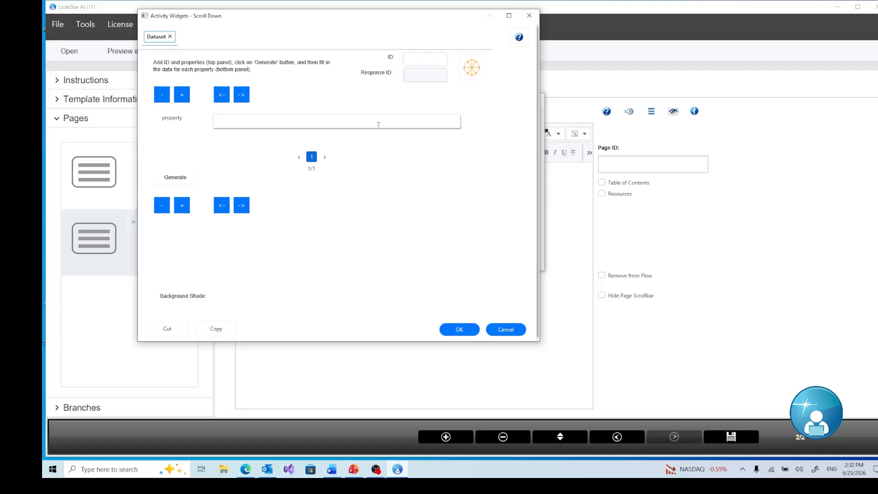
left_click(358, 122)
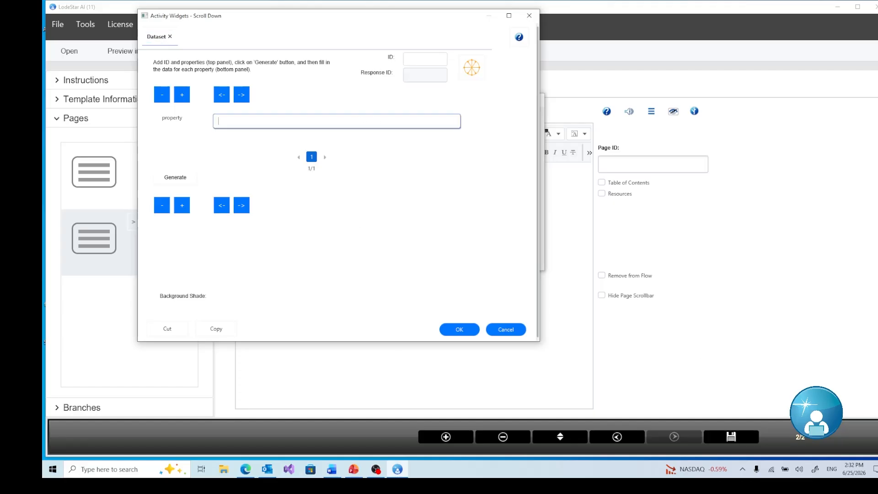
key("alt+Tab")
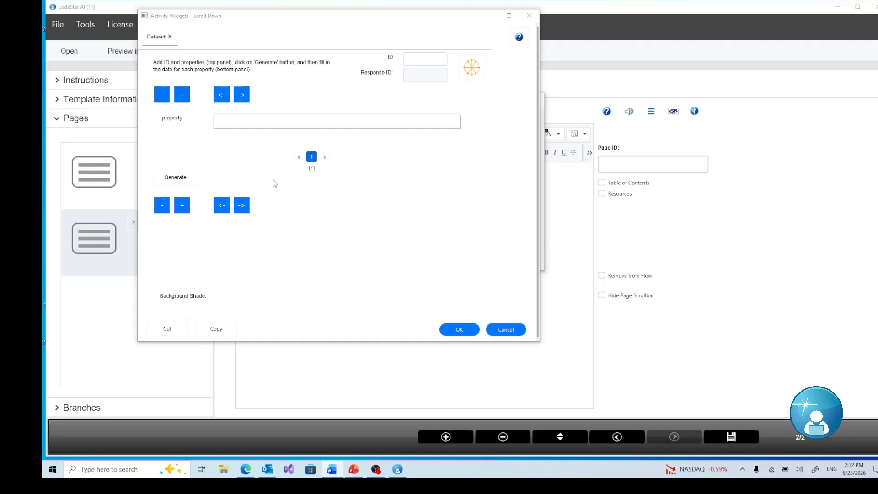
Define the dataset's first two properties as "fact" and "materials"
left_click(233, 122)
type("f")
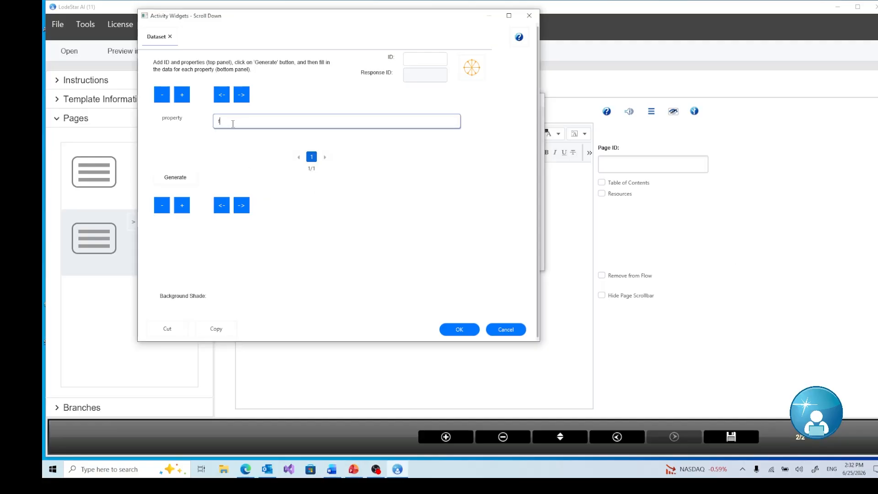
type("act")
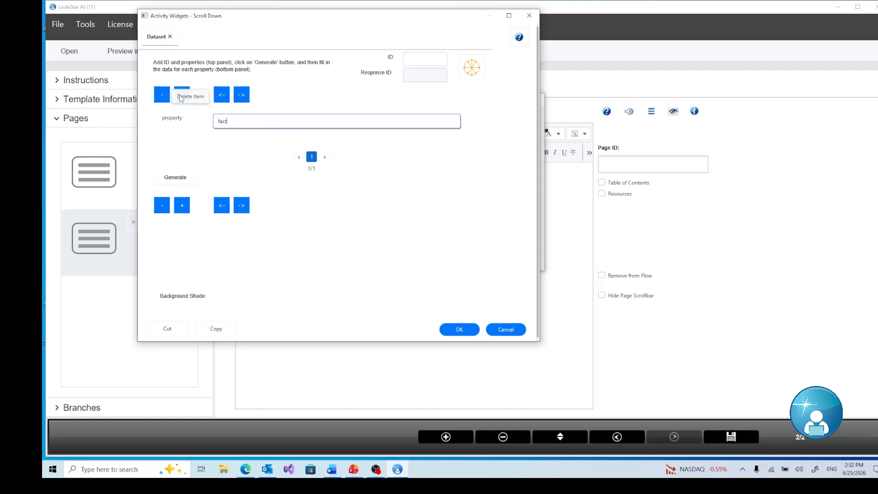
left_click(181, 97)
left_click(244, 123)
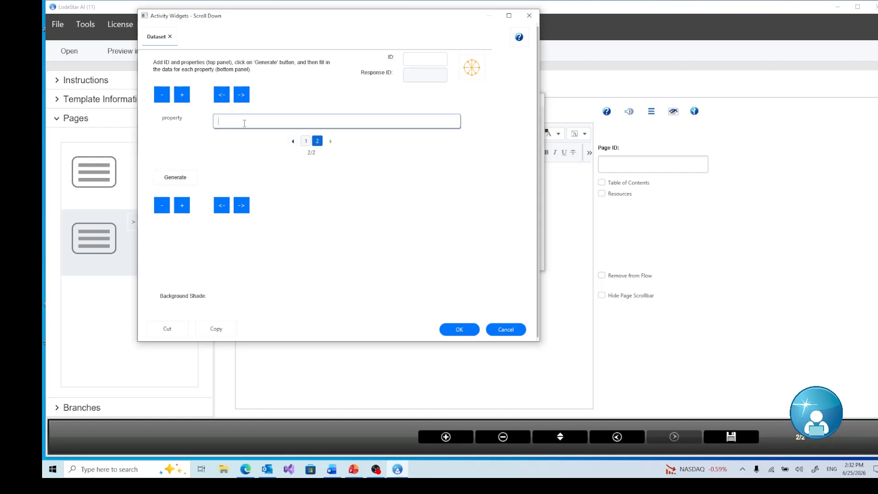
type("materials")
Add "environments" and "suppression" as the dataset's third and fourth properties
left_click(182, 97)
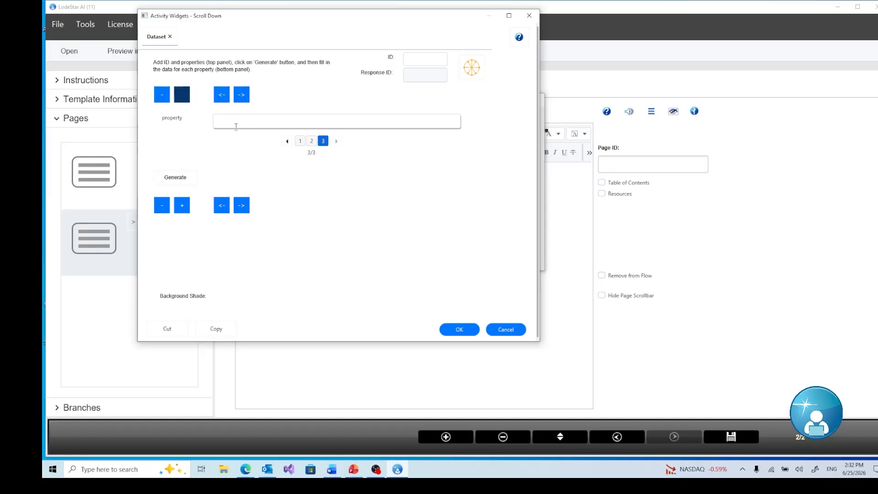
left_click(300, 140)
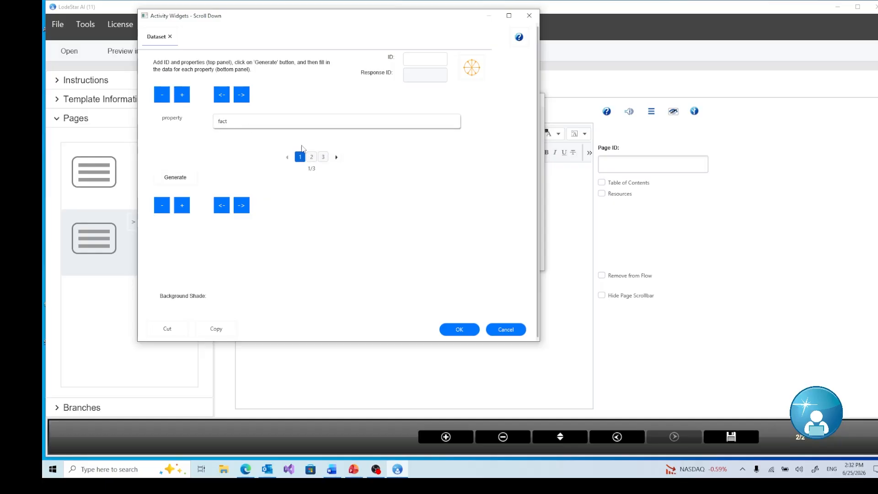
left_click(312, 157)
left_click(323, 142)
left_click(252, 123)
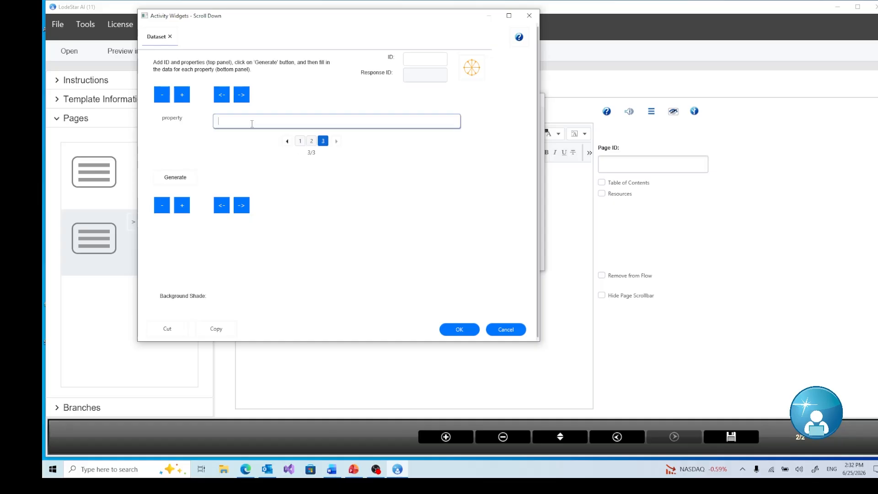
type("environments")
left_click(181, 94)
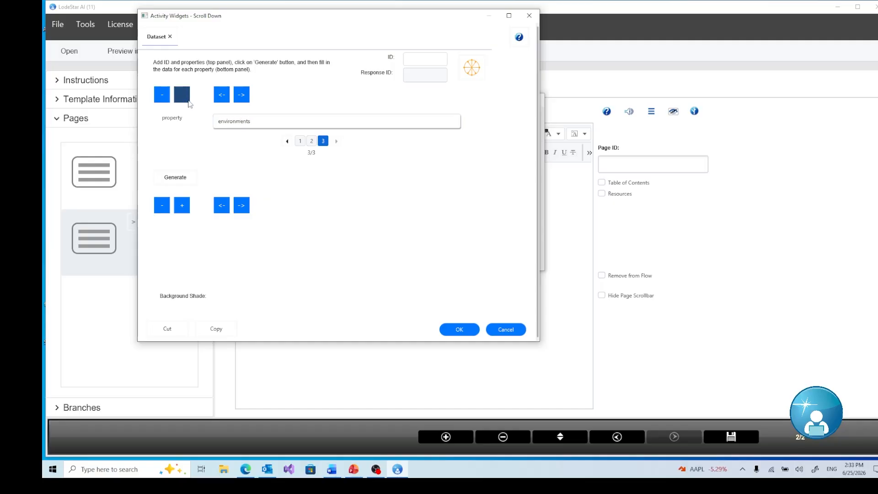
left_click(240, 124)
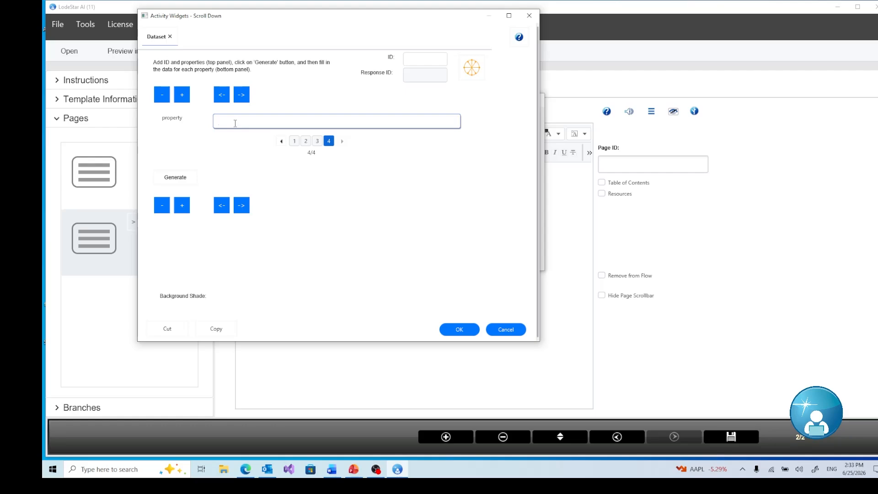
type("suppression")
Add "when not to use" and "source" as the dataset's fifth and sixth properties
left_click(182, 94)
left_click(235, 123)
type("when not to use")
left_click(181, 94)
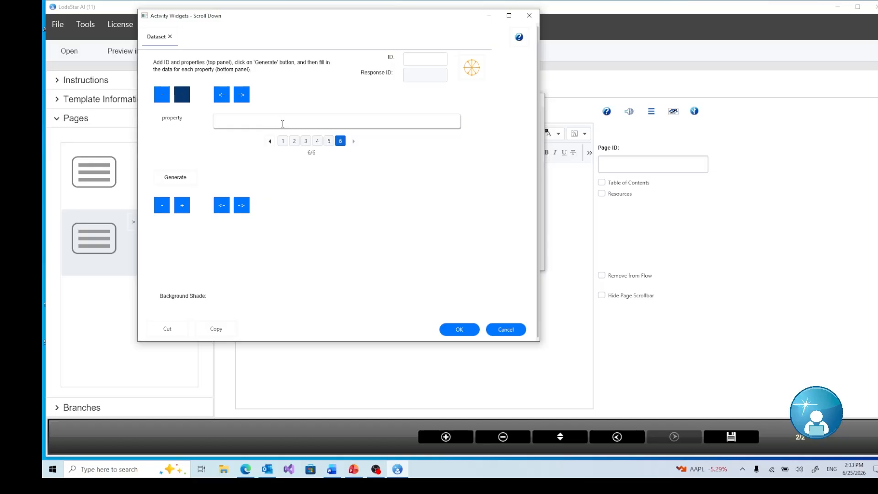
left_click(283, 124)
type("source")
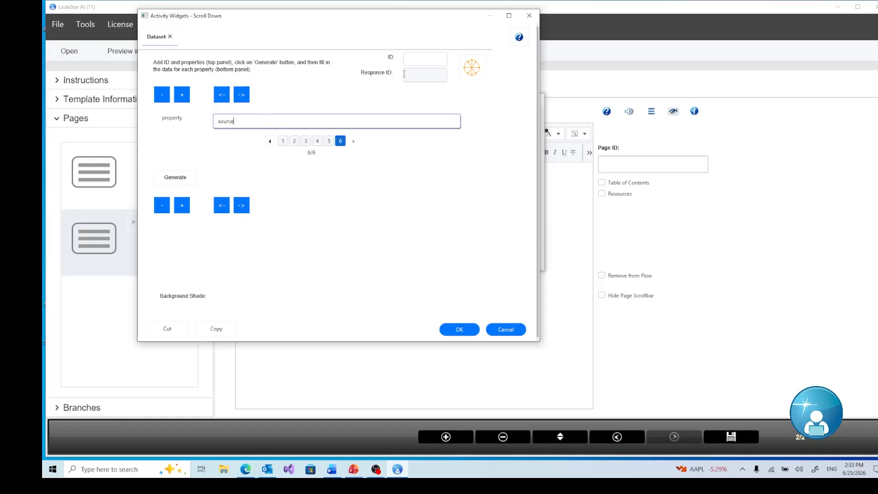
left_click_drag(241, 121, 198, 121)
left_click(241, 119)
Generate the data fields from the six properties and set the dataset ID to "fire_safety"
left_click(179, 181)
scroll(187, 247, "down", 1)
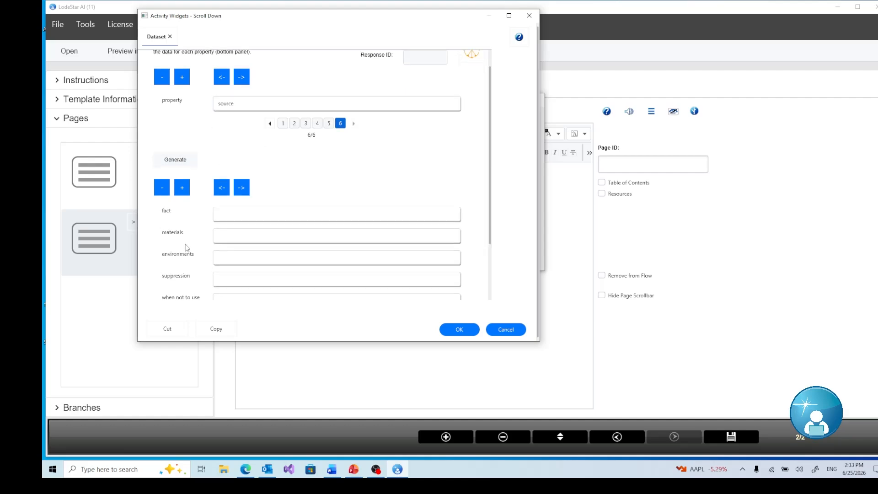
scroll(187, 247, "down", 3)
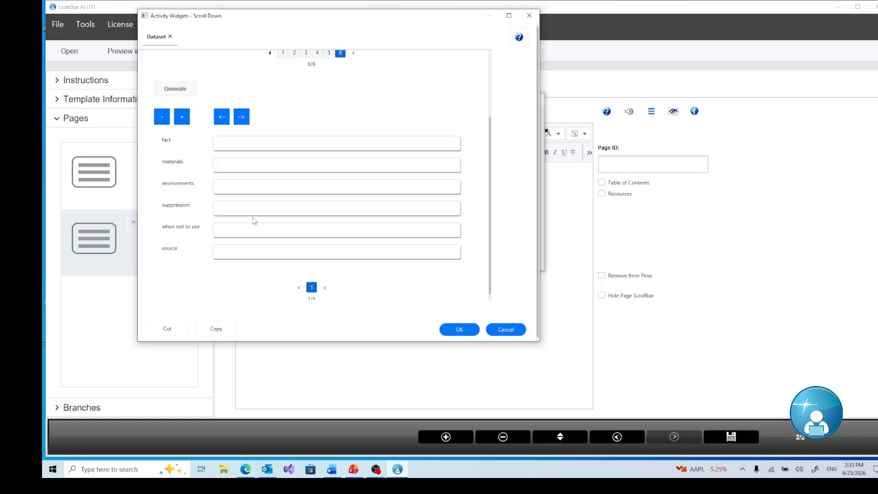
scroll(276, 205, "up", 4)
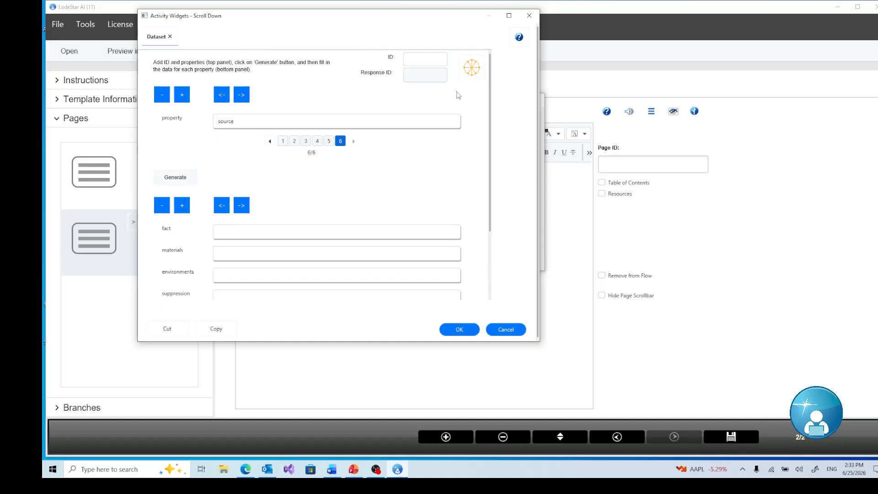
left_click(421, 57)
type("fire_safety")
Open the dataset's AI prompt and paste the prepared request for twenty facts about fire safety and suppression of class fires
left_click(472, 72)
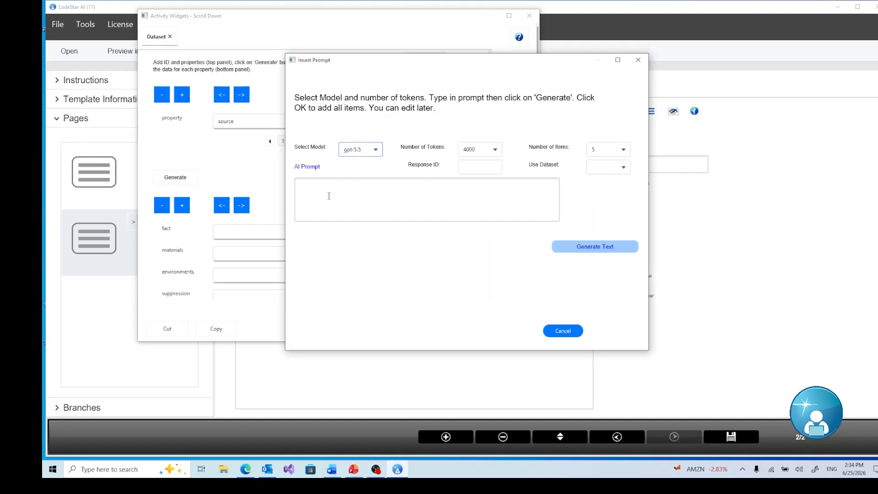
left_click(329, 196)
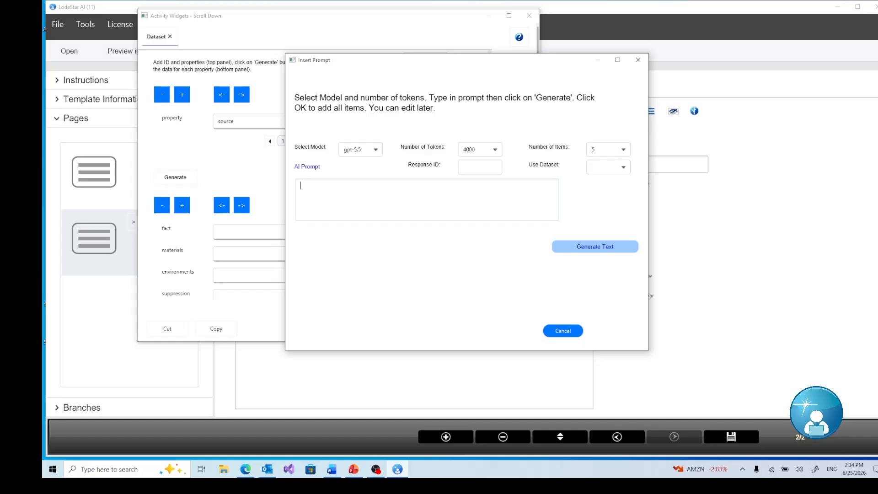
key("alt+Tab")
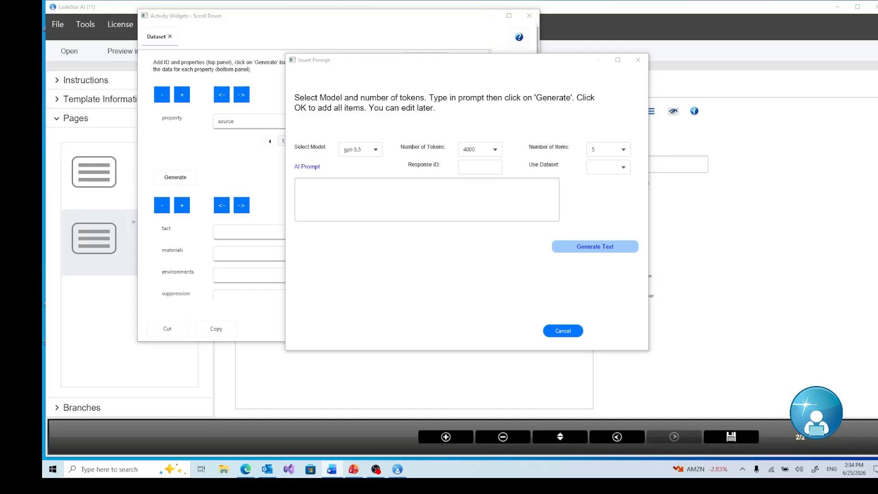
left_click(397, 197)
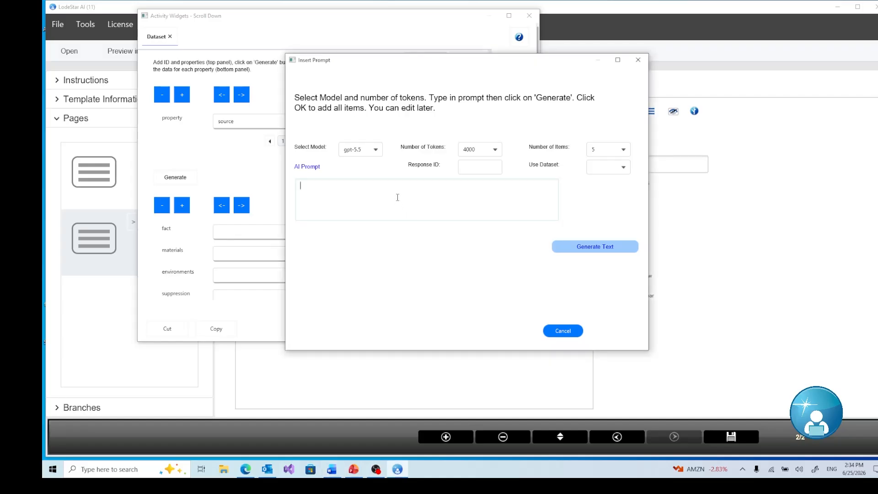
key("ctrl+v")
Review the pasted prompt from its opening request through the Class A fire example to the source restriction
scroll(398, 197, "up", 10)
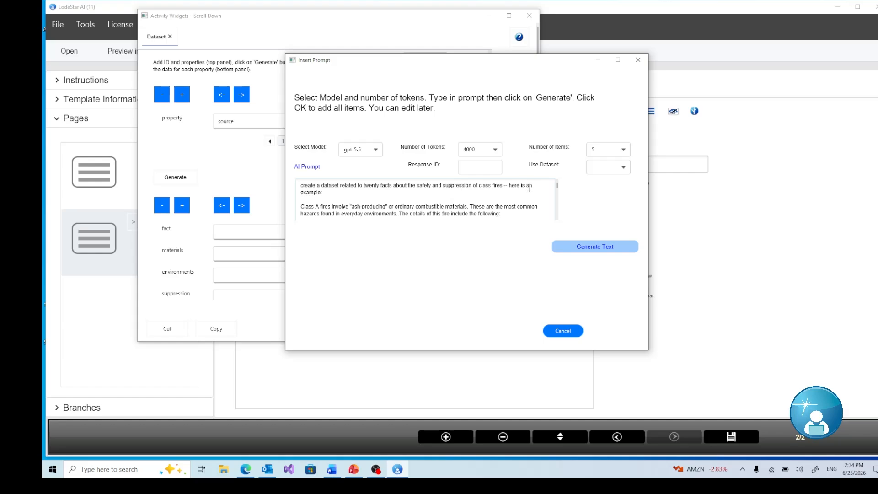
scroll(535, 188, "down", 1)
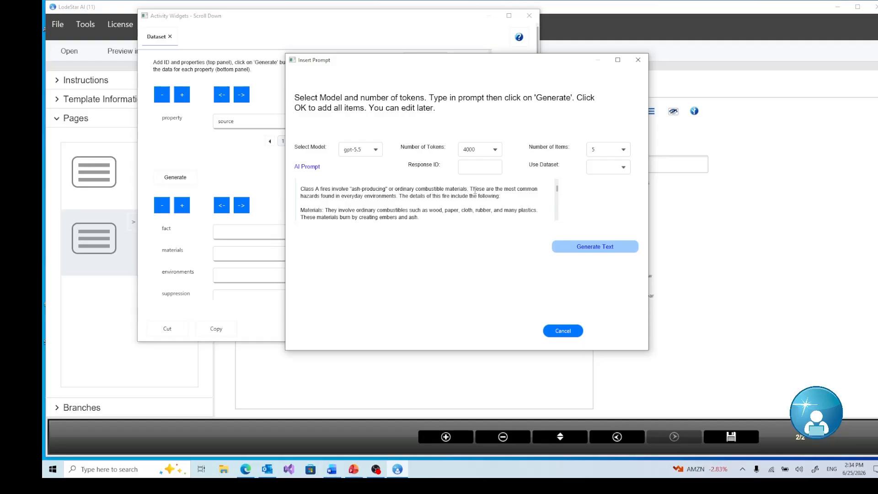
scroll(475, 190, "down", 1)
scroll(413, 197, "down", 3)
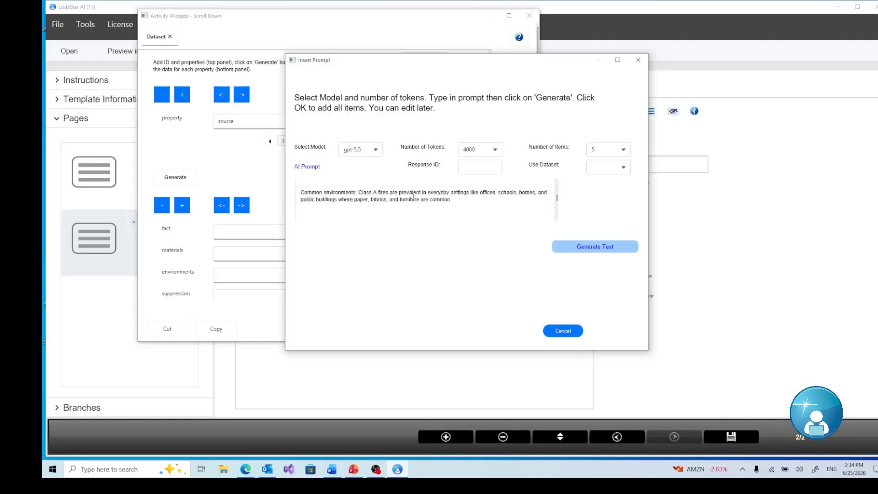
scroll(413, 196, "up", 2)
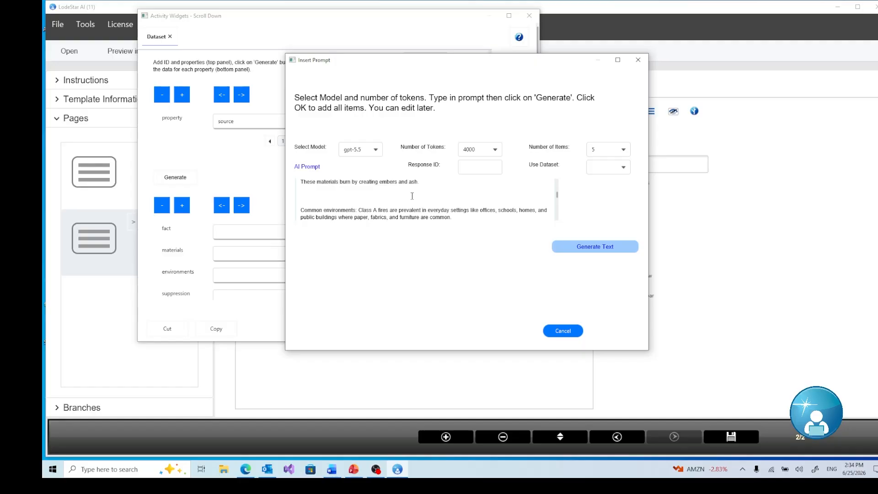
scroll(411, 197, "down", 2)
scroll(411, 198, "down", 3)
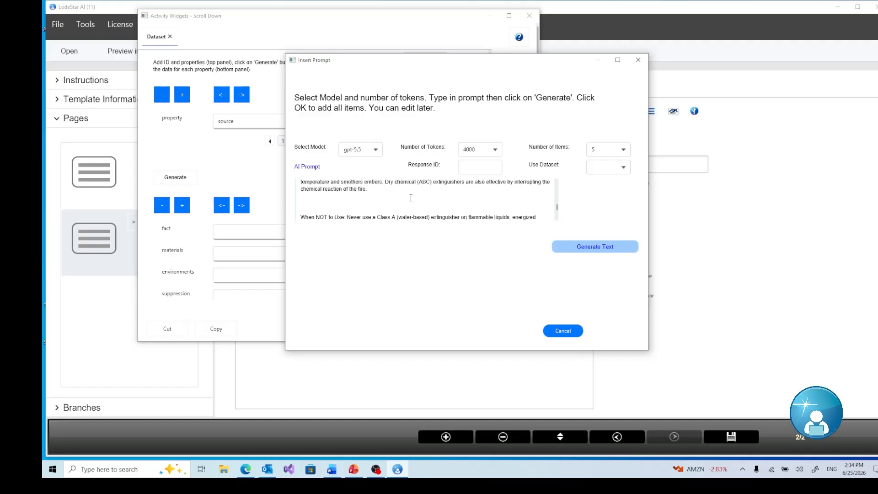
scroll(411, 197, "down", 1)
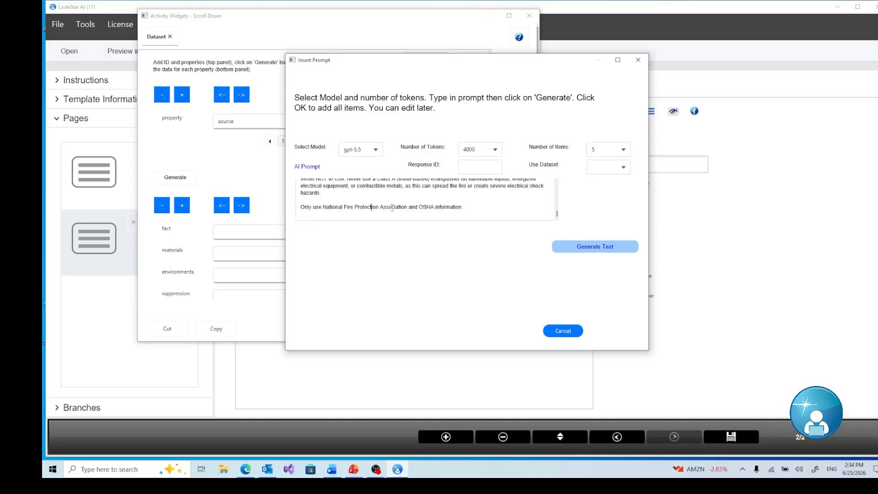
left_click(474, 206)
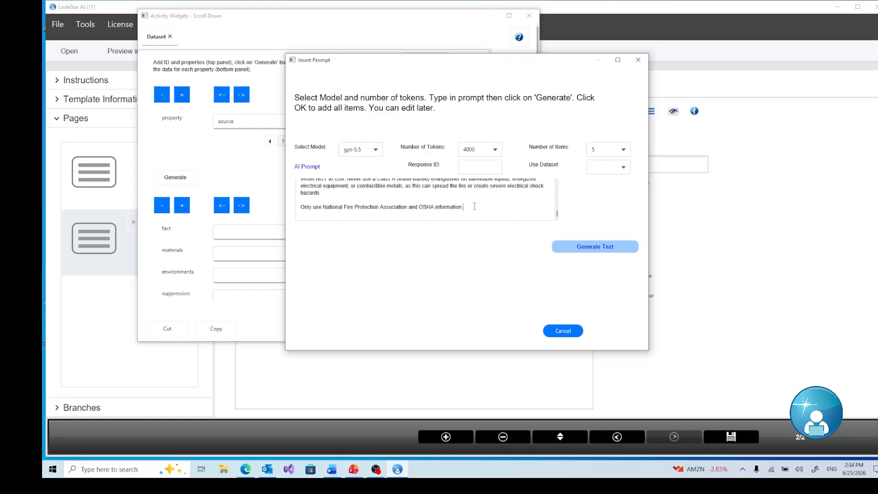
Set the number of items to 20, generate the dataset text from the prompt and accept it into the dataset
left_click(601, 150)
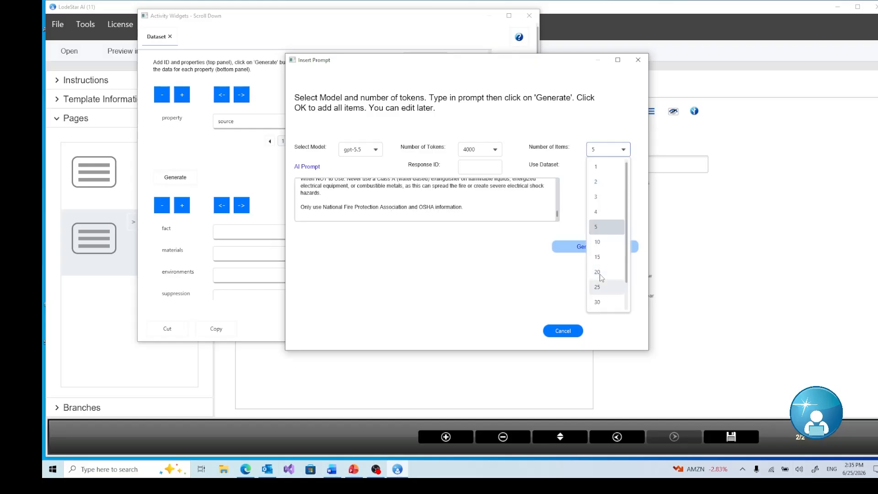
left_click(598, 272)
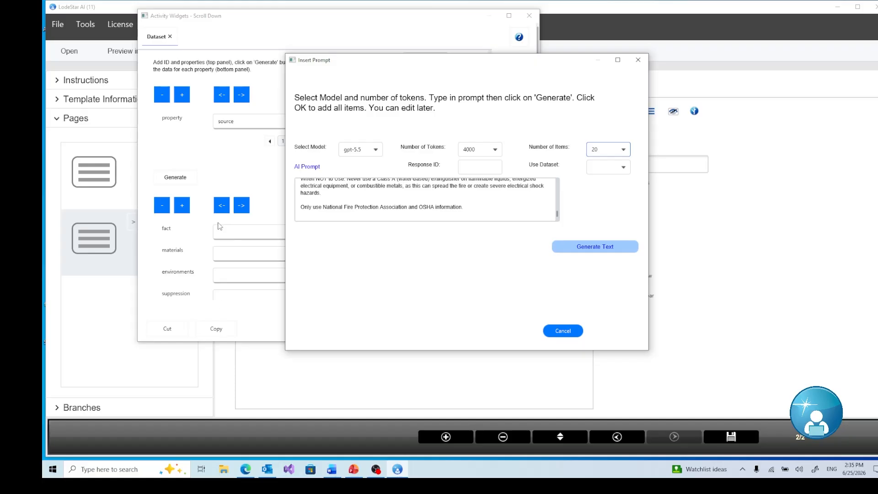
left_click(571, 249)
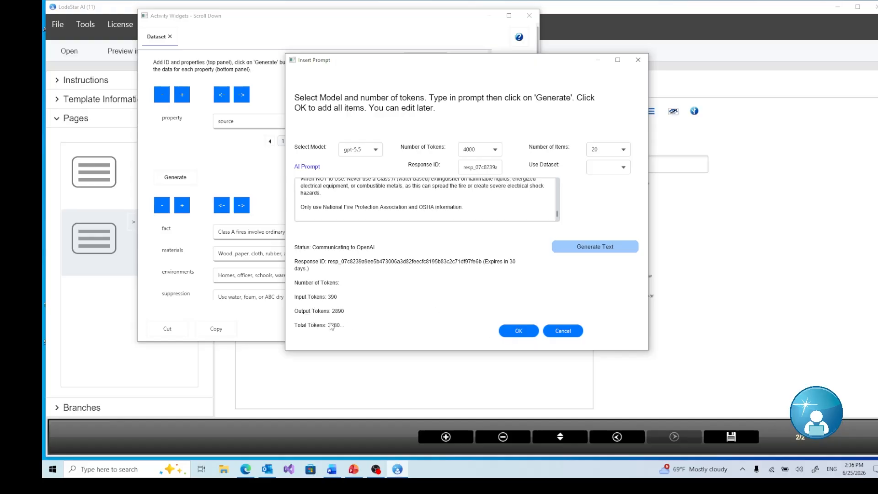
left_click(519, 332)
left_click(519, 332)
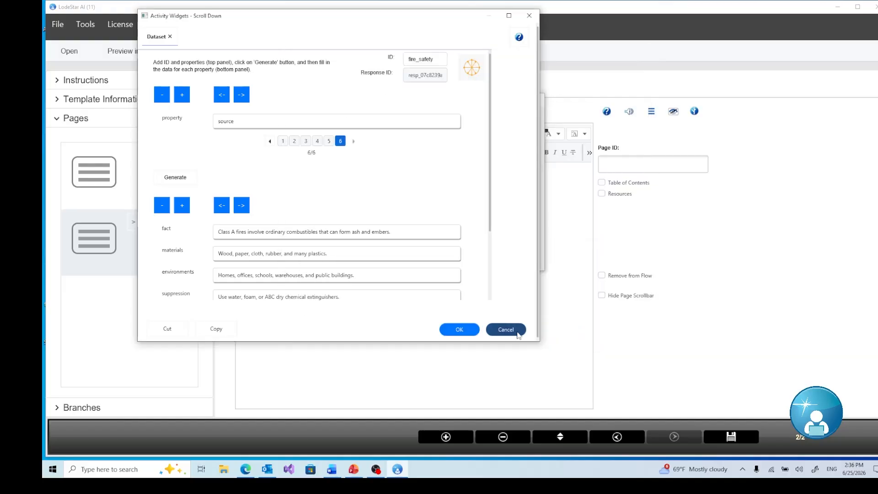
Review the first generated record's fact, materials, environments, suppression, when not to use and source fields
scroll(286, 200, "down", 2)
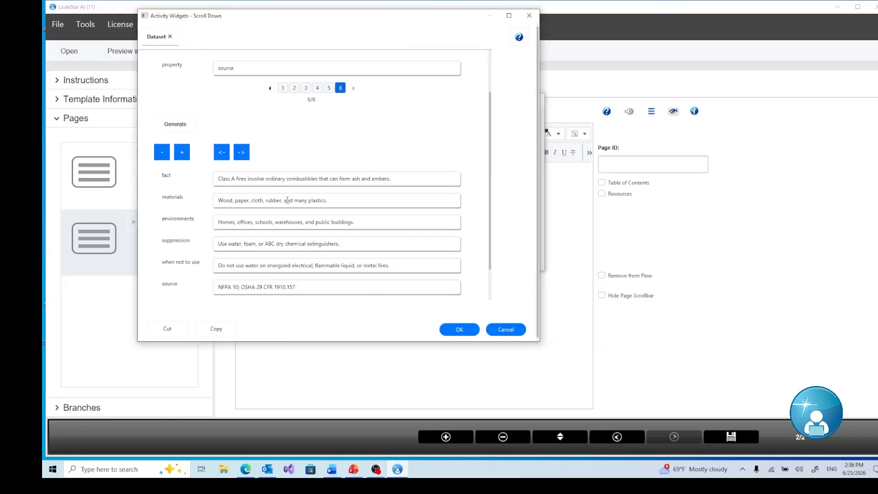
scroll(292, 203, "down", 2)
scroll(297, 208, "up", 3)
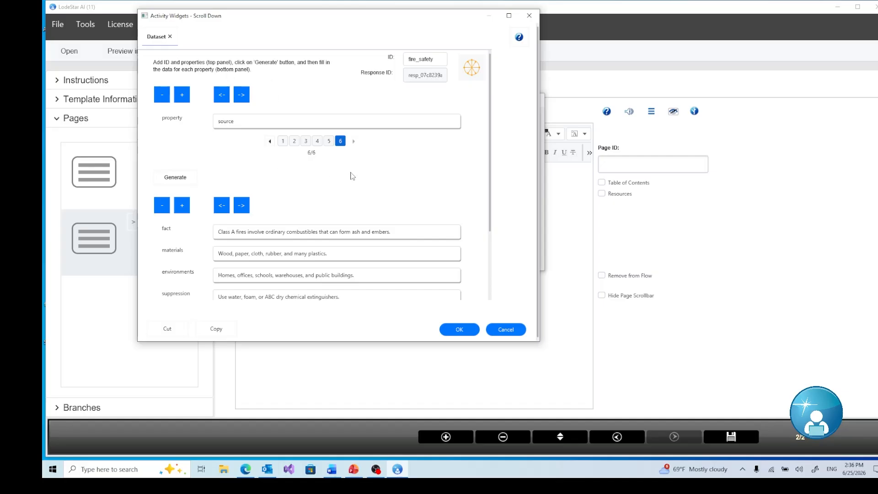
scroll(351, 174, "down", 3)
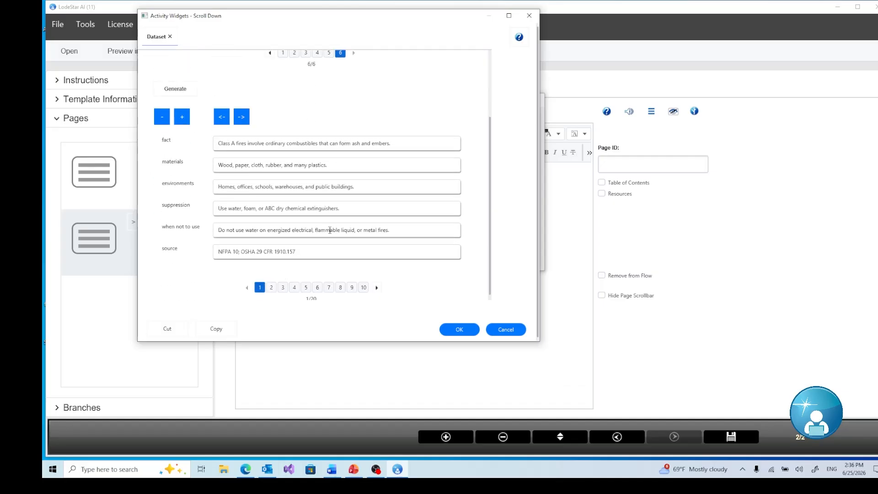
scroll(330, 231, "down", 1)
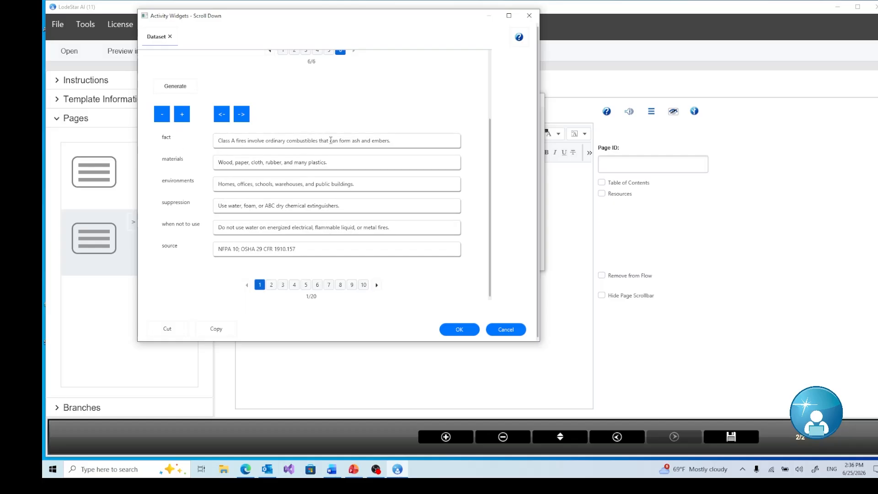
left_click(399, 143)
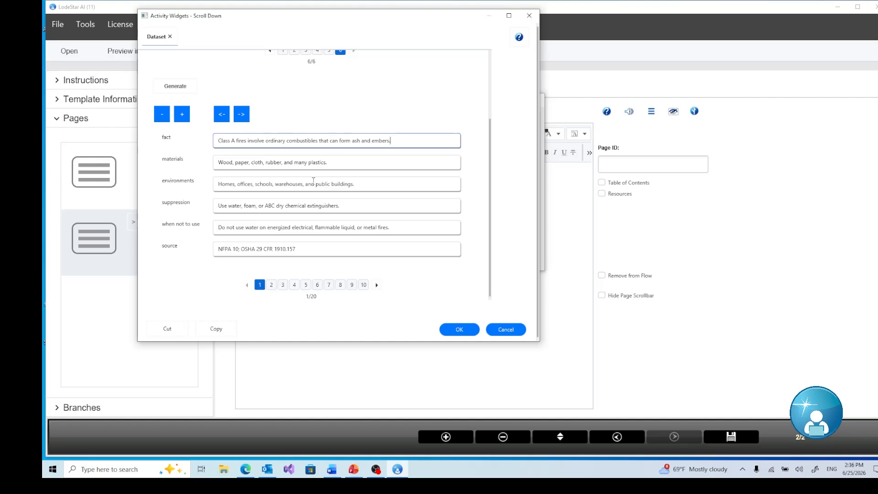
left_click(359, 206)
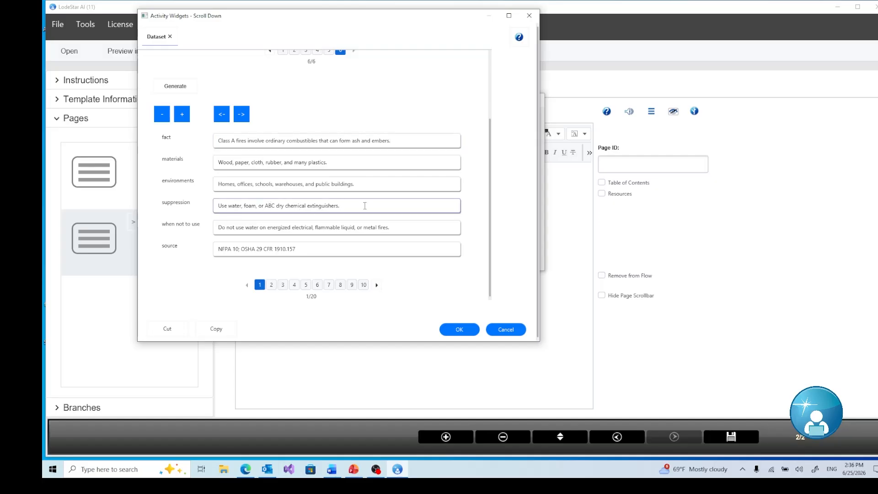
left_click(228, 226)
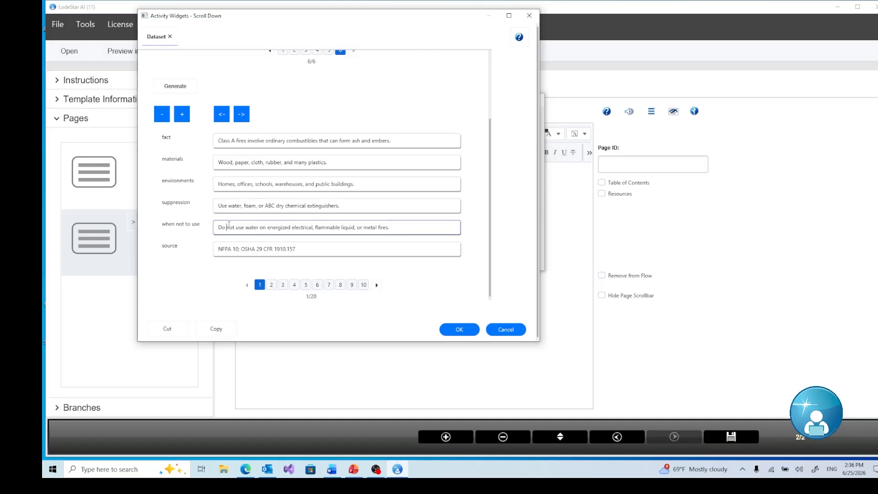
left_click(230, 249)
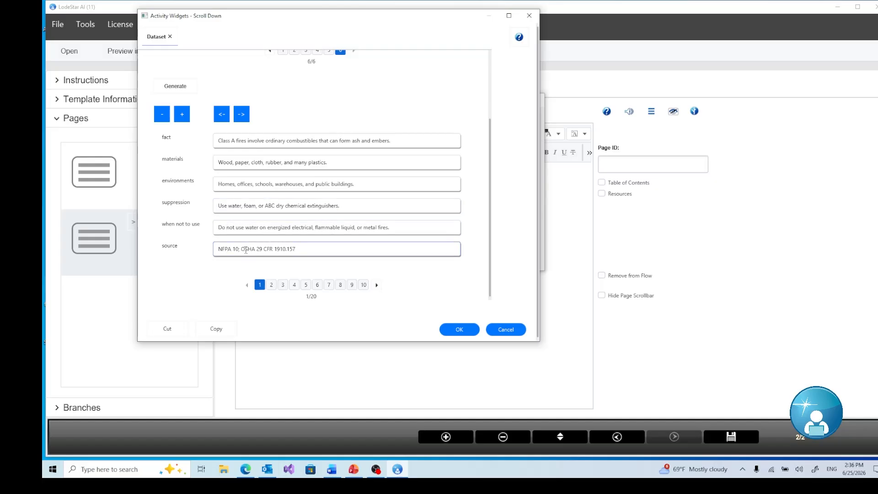
Browse the remaining dataset records from item 2 through item 19 to check the generated fire safety facts
left_click(271, 285)
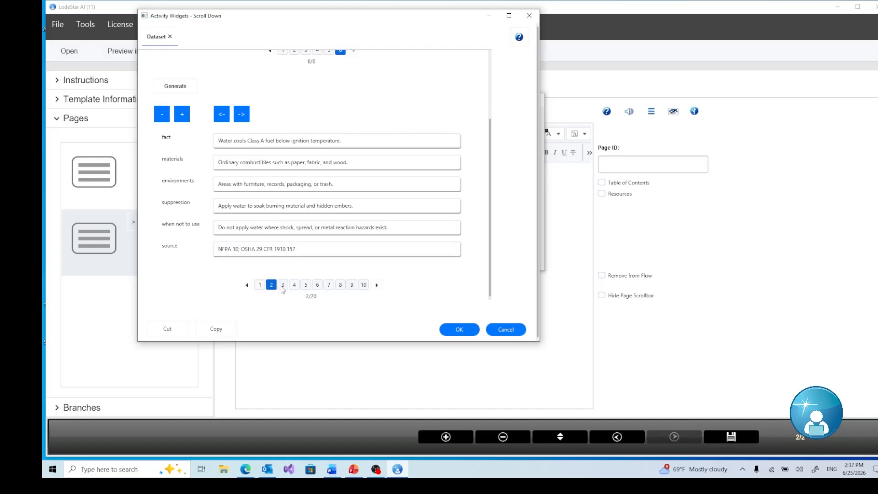
left_click(283, 285)
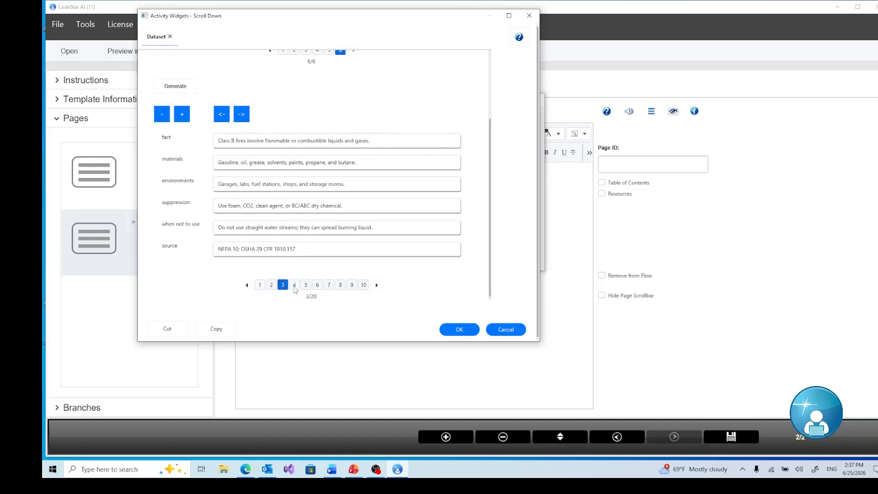
left_click(295, 288)
left_click(307, 288)
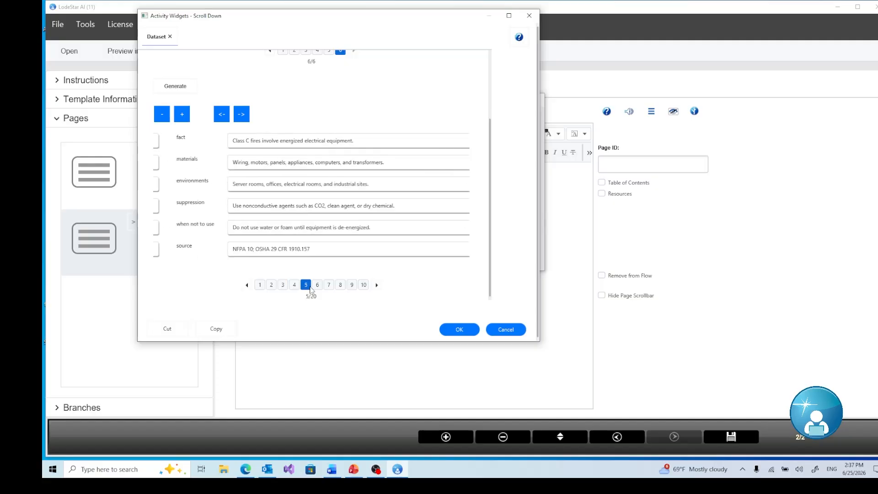
left_click(318, 287)
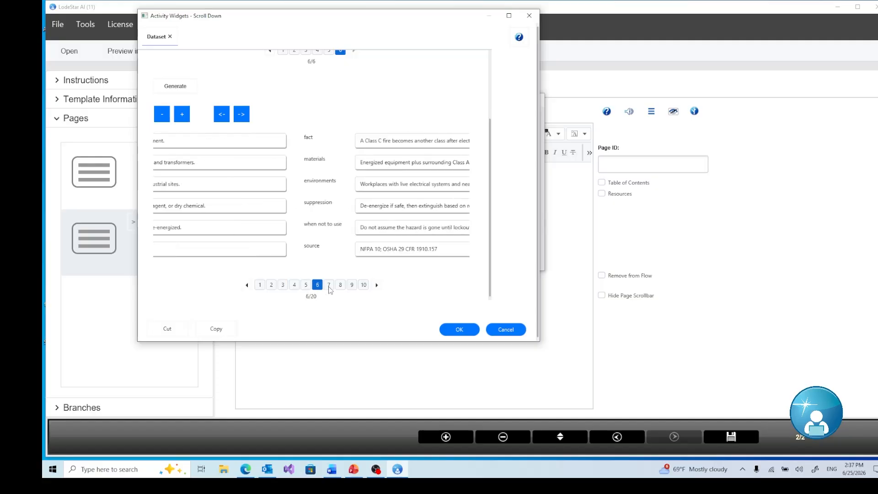
left_click(377, 285)
left_click(378, 287)
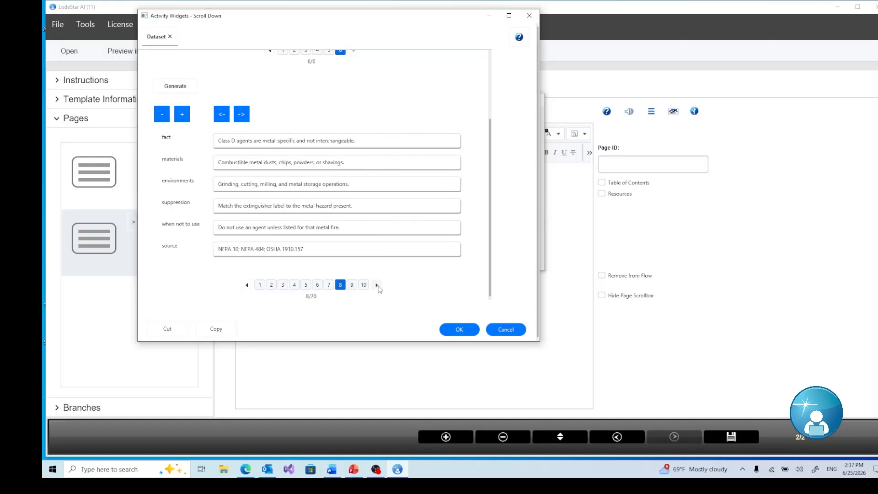
left_click(377, 285)
left_click(376, 286)
left_click(377, 286)
left_click(376, 286)
left_click(377, 286)
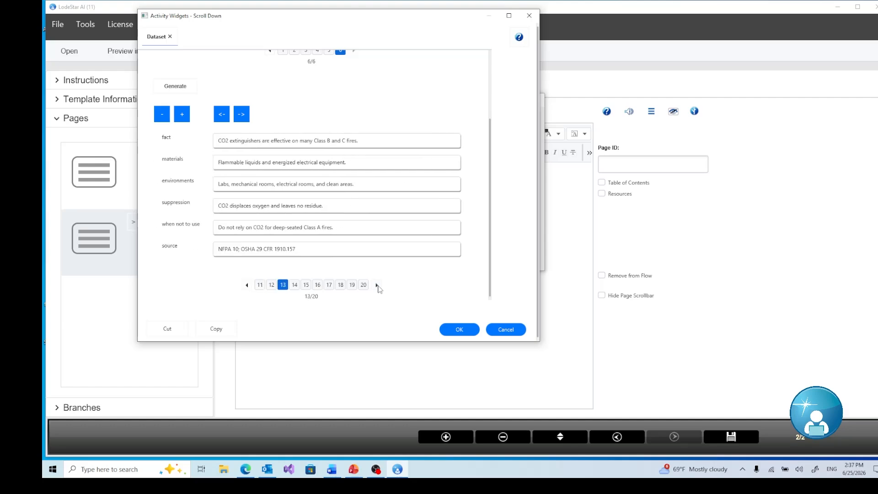
left_click(376, 286)
left_click(377, 286)
left_click(377, 286)
left_click(376, 286)
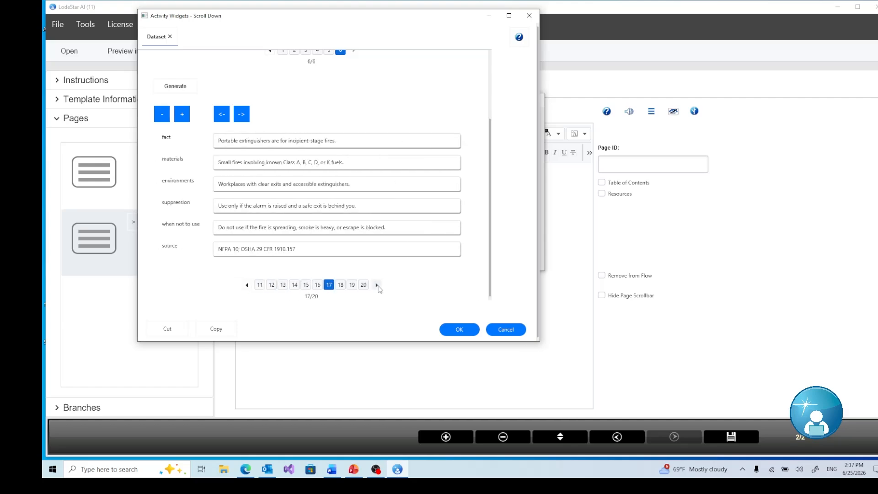
left_click(377, 285)
left_click(376, 285)
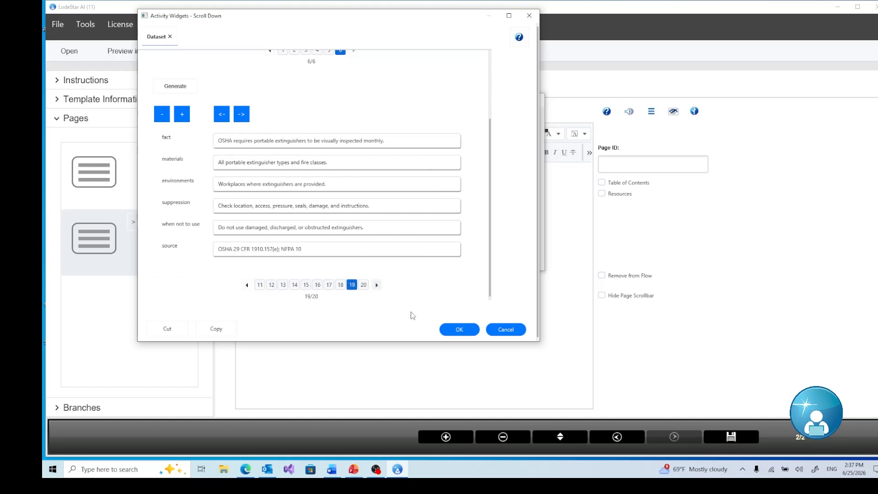
Confirm the fire_safety dataset and save the project with the page's ID set to "dataset"
left_click(457, 332)
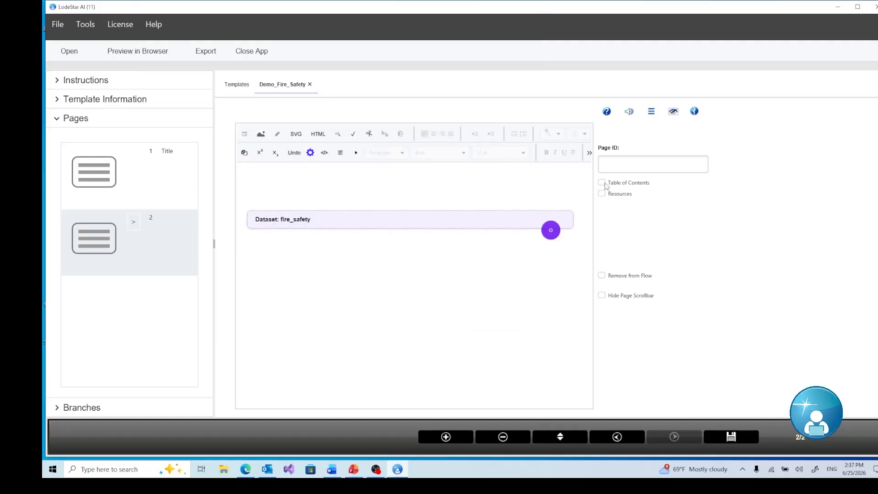
left_click(617, 165)
type("da")
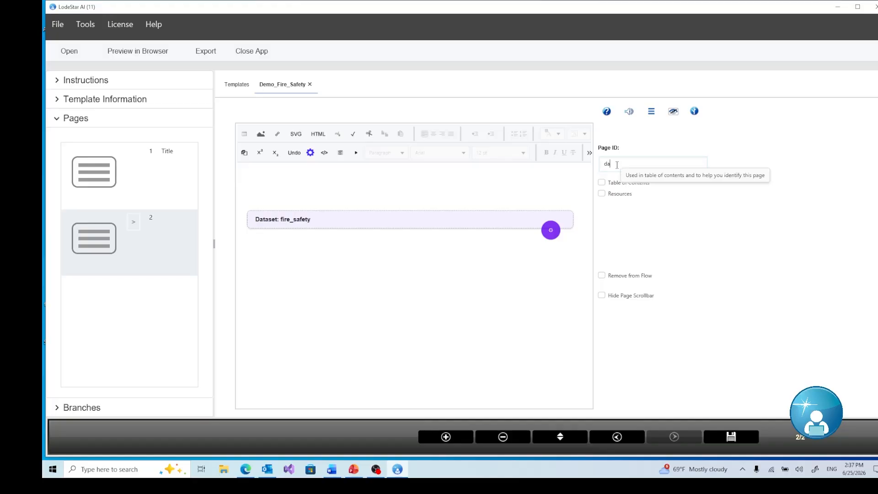
type("taset")
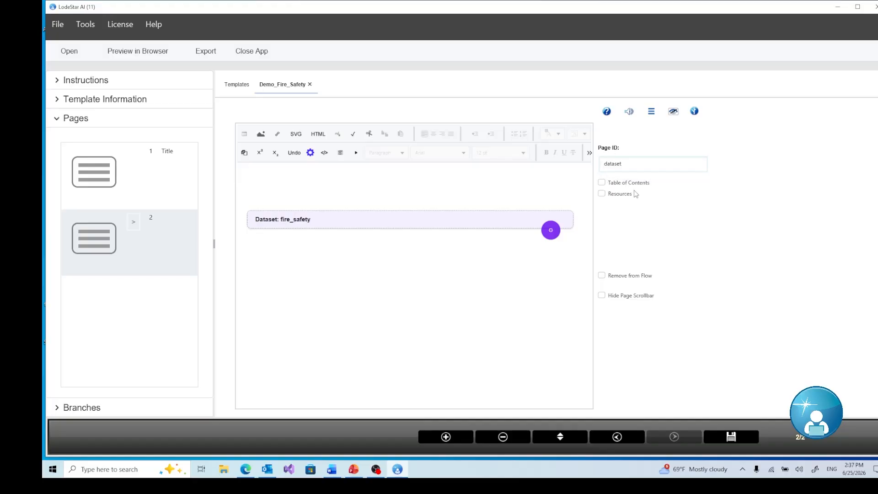
left_click(730, 439)
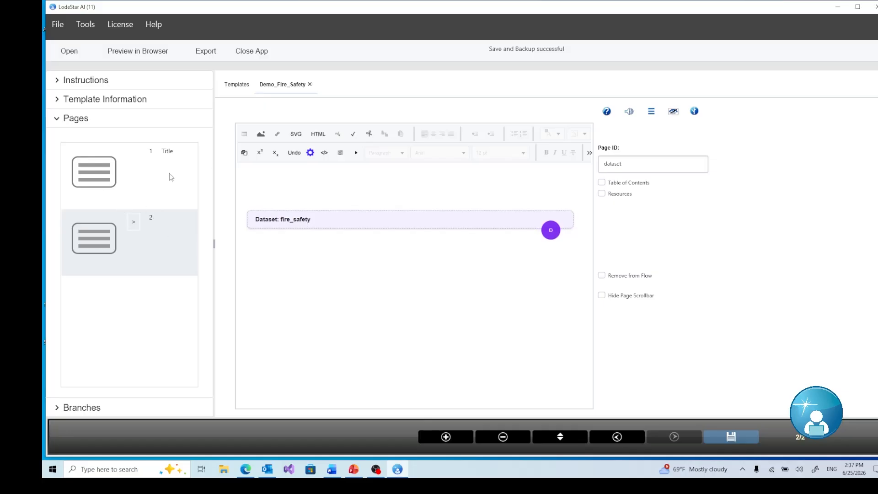
Add a page after the Title page and change its page type to Wall
left_click(108, 173)
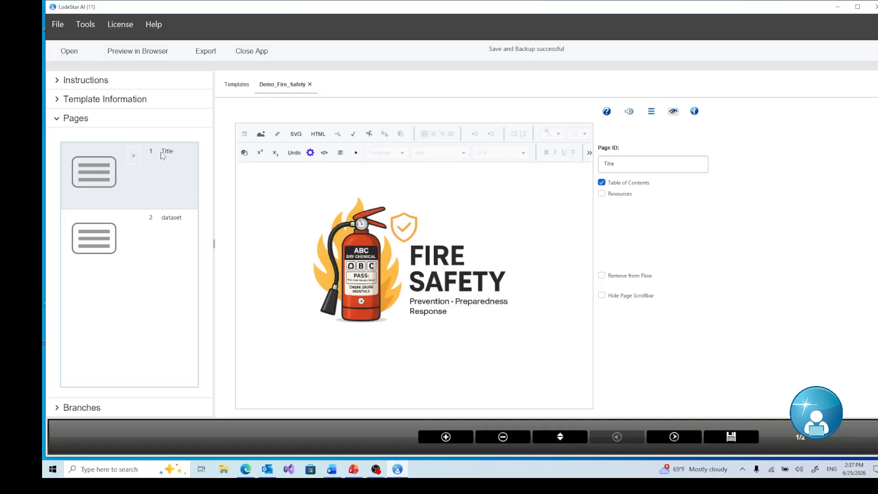
left_click(457, 437)
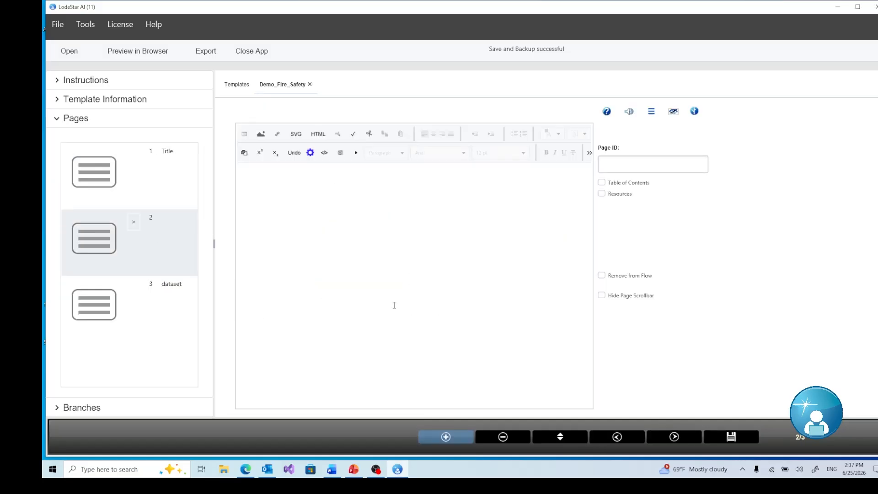
left_click(133, 222)
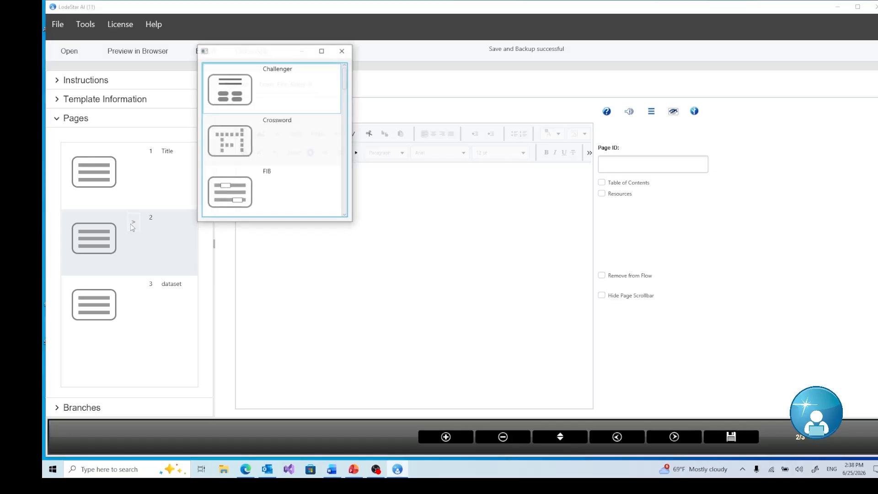
scroll(246, 174, "down", 3)
scroll(247, 174, "down", 6)
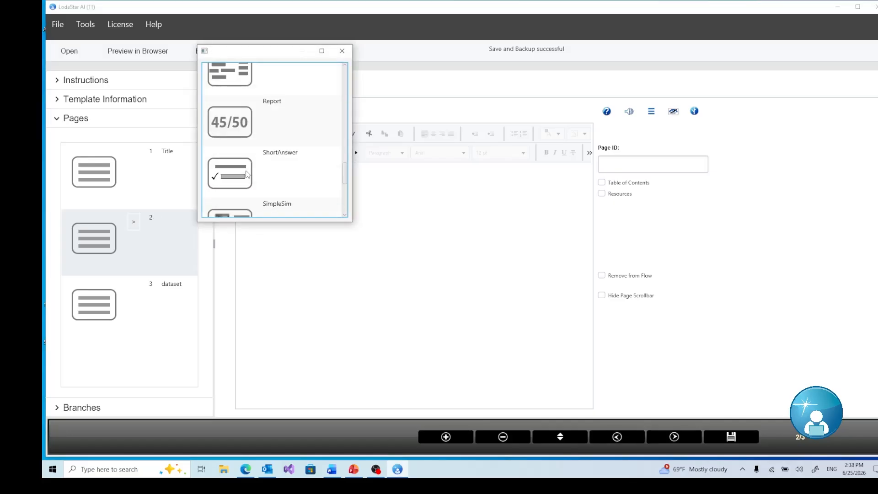
scroll(247, 174, "up", 3)
scroll(247, 174, "down", 6)
left_click(247, 196)
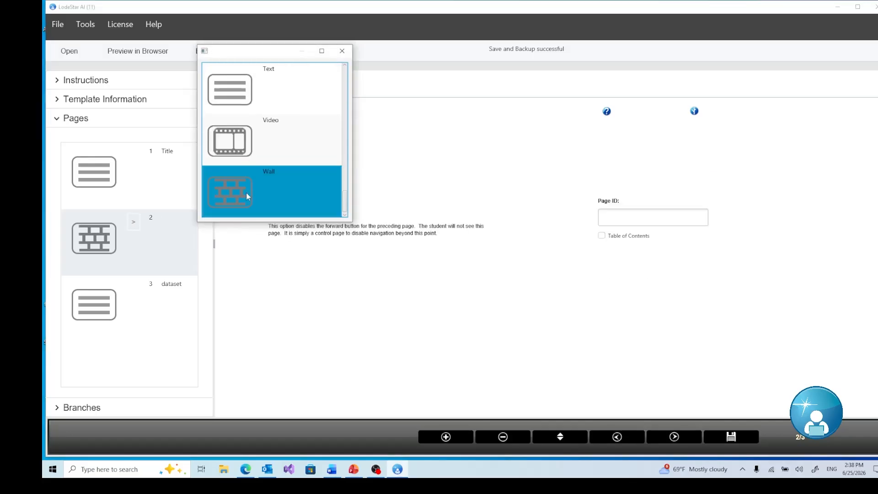
left_click(342, 51)
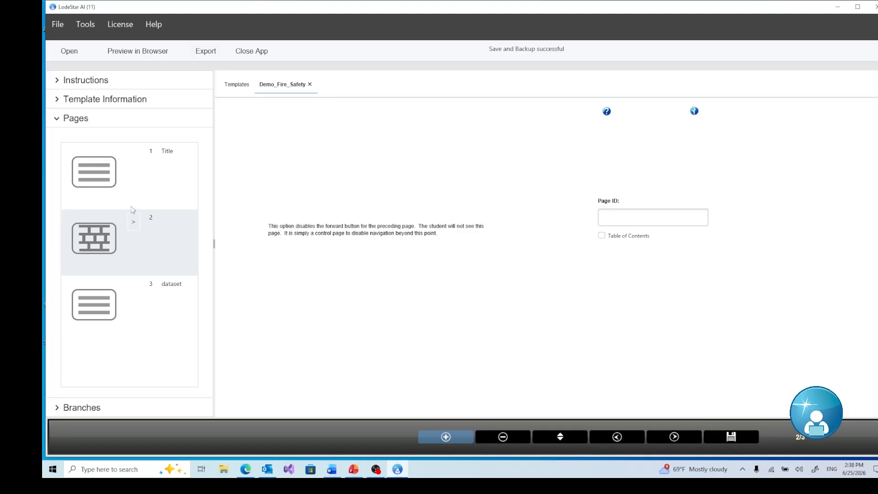
Add a text page right after the Title page with the ID "Quiz" and include it in the table of contents
left_click(117, 177)
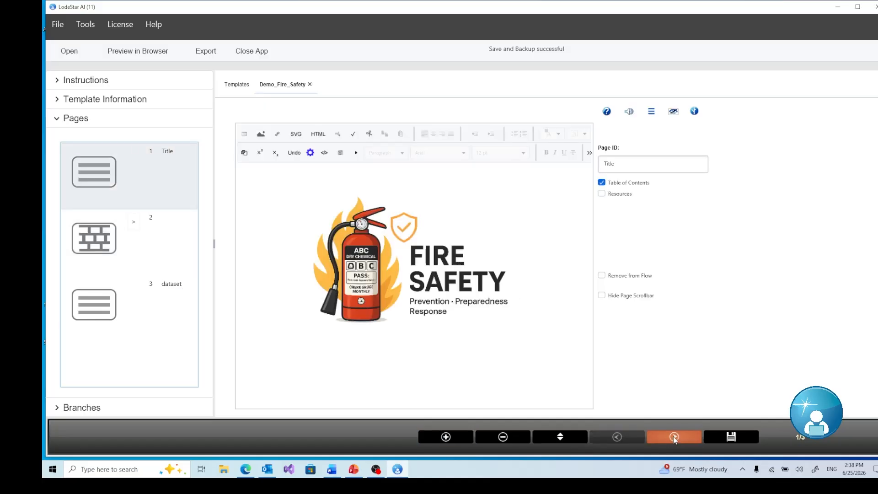
left_click(446, 437)
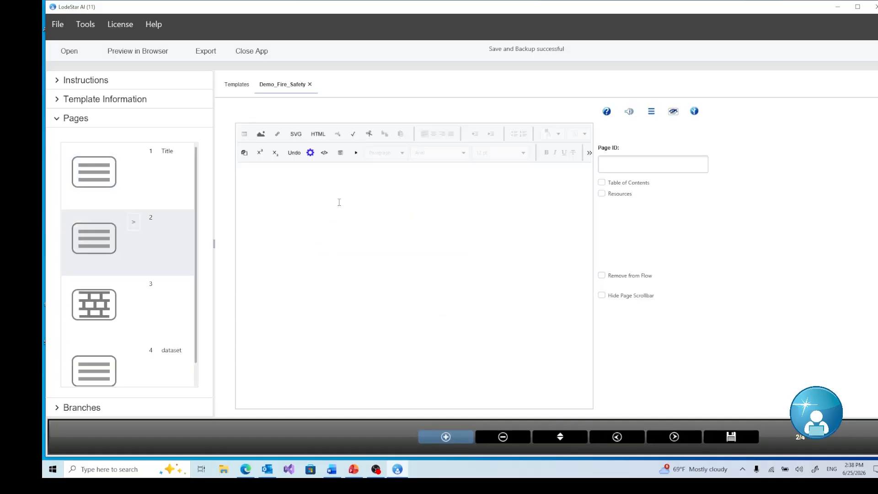
left_click(339, 202)
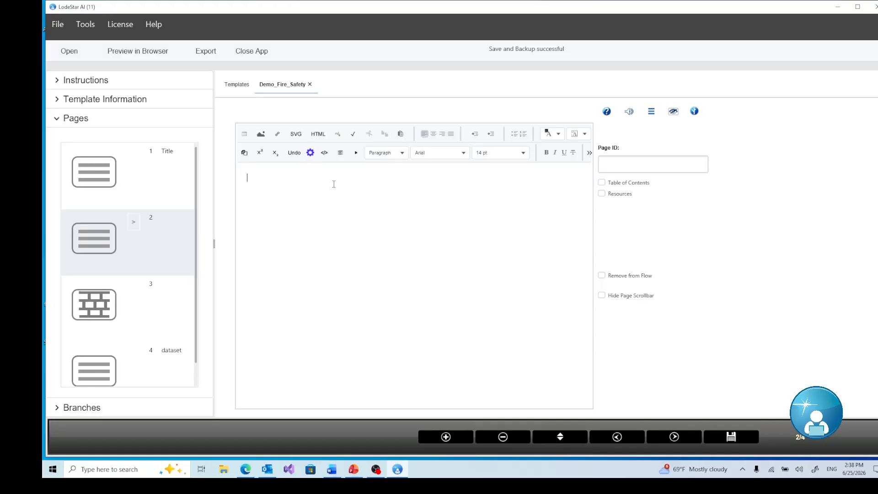
left_click(633, 164)
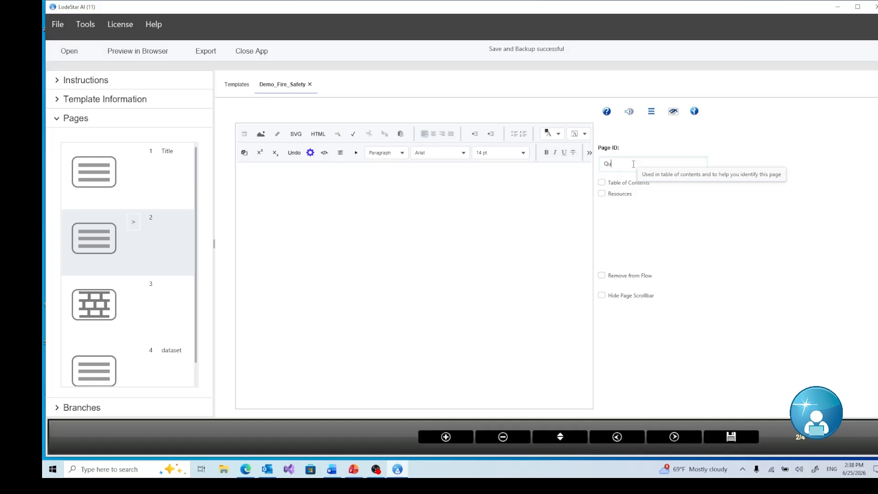
left_click(601, 182)
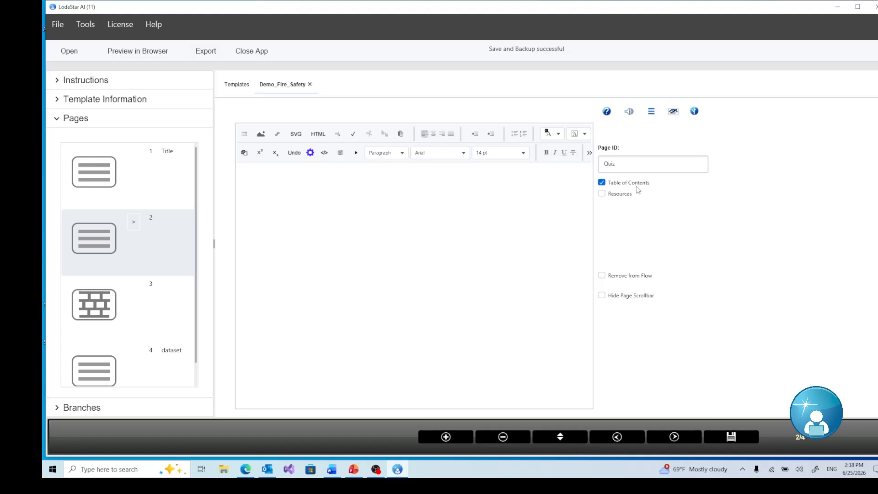
left_click(310, 153)
scroll(465, 192, "up", 5)
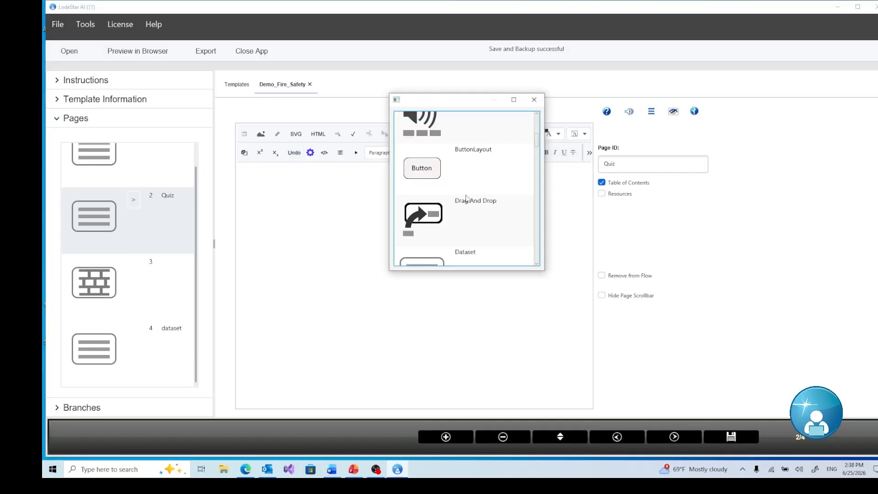
scroll(468, 197, "down", 3)
scroll(467, 198, "down", 4)
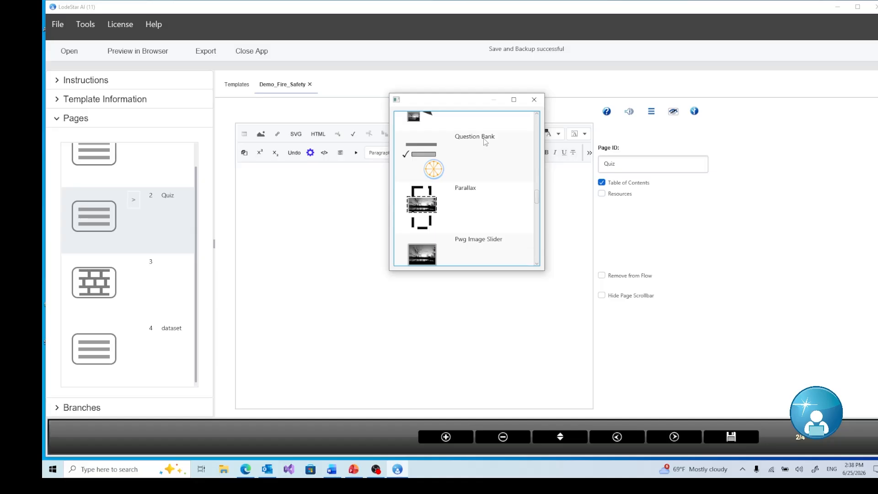
double_click(430, 156)
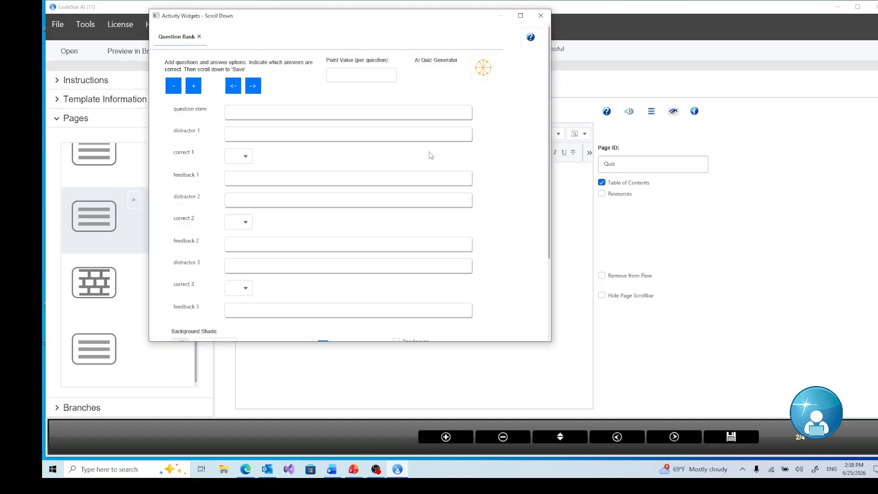
scroll(439, 141, "down", 2)
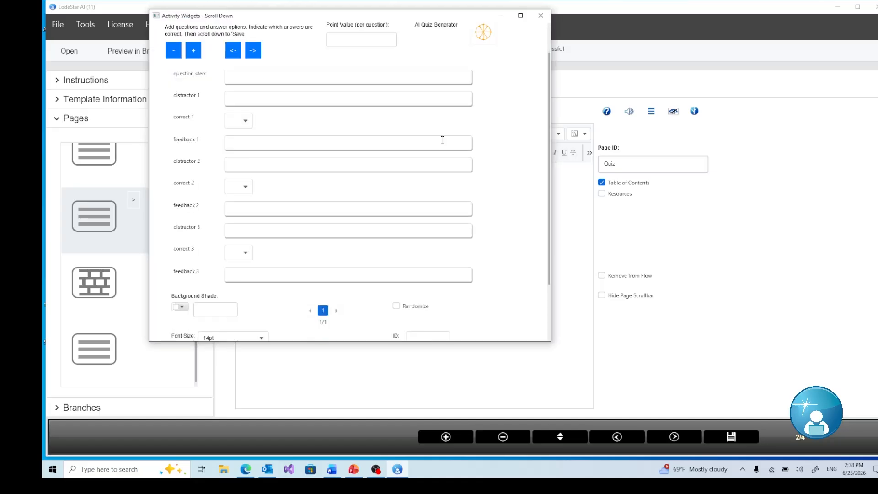
scroll(449, 112, "up", 2)
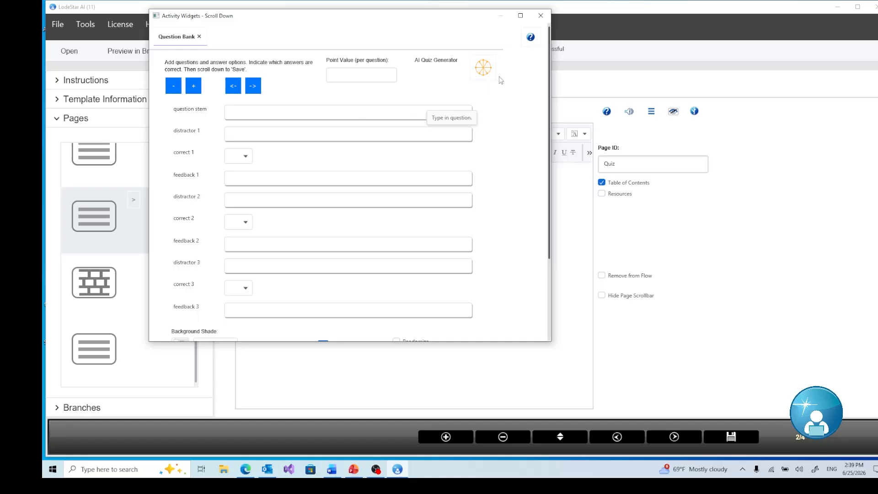
left_click(541, 17)
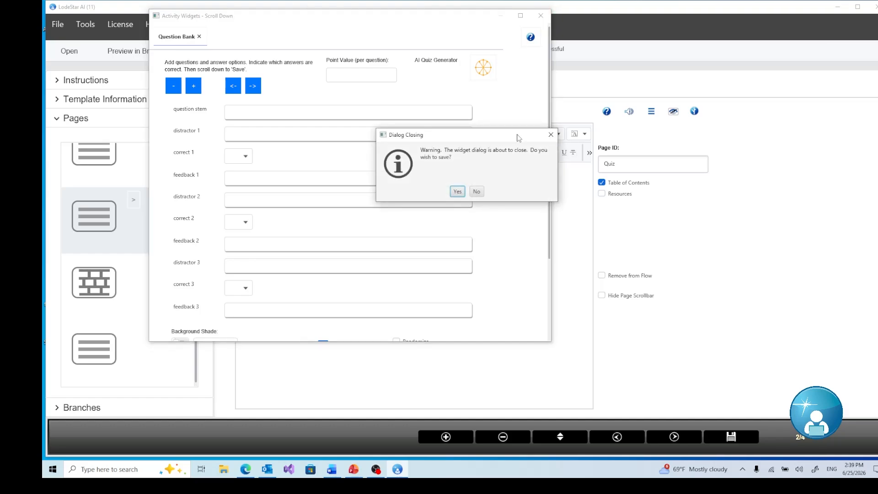
left_click(481, 191)
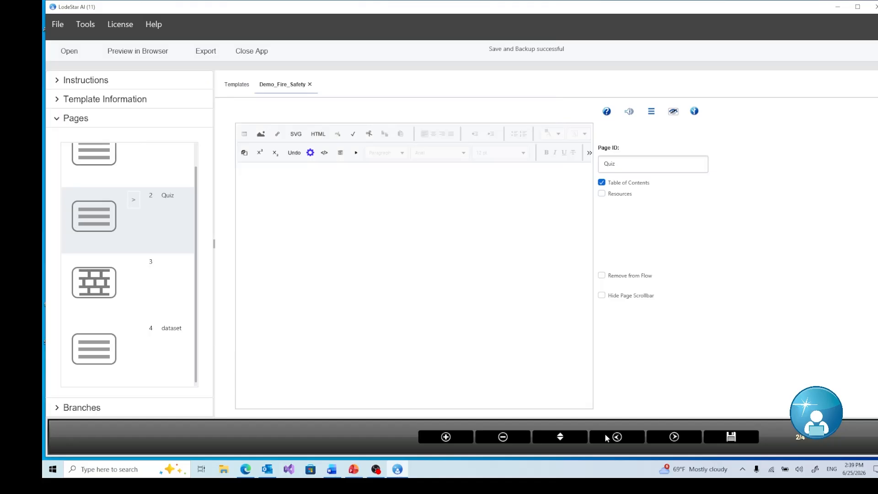
Open the fire_safety dataset on the dataset page, review its first three records, and close it without changes
left_click(622, 438)
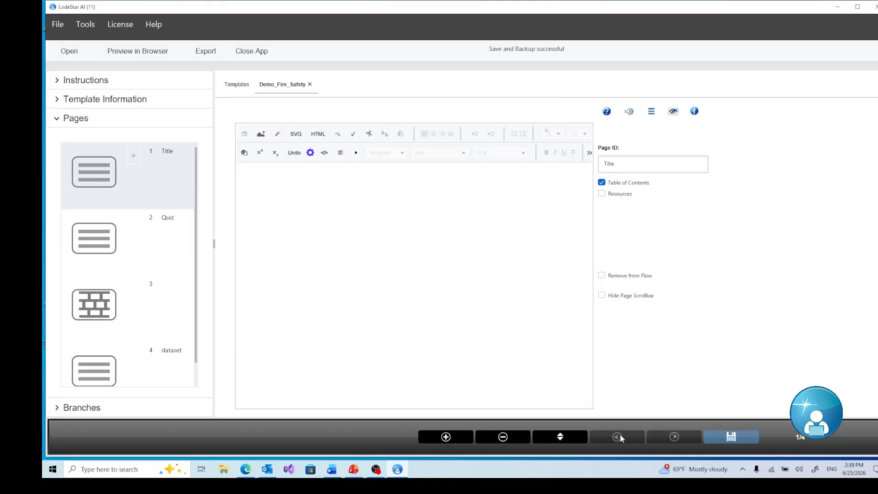
left_click(113, 366)
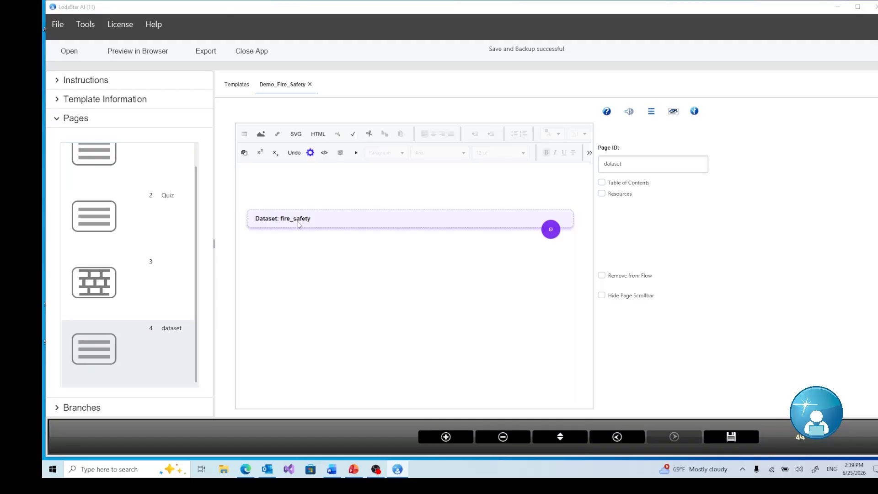
double_click(297, 224)
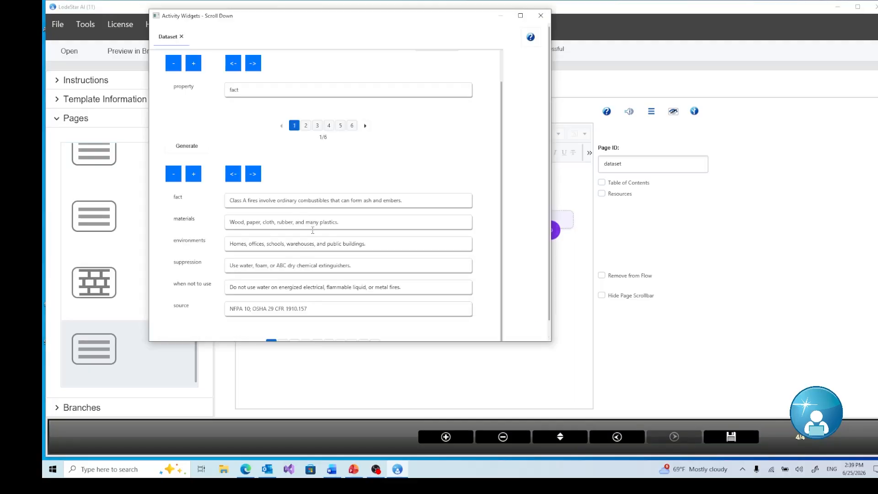
scroll(313, 230, "down", 1)
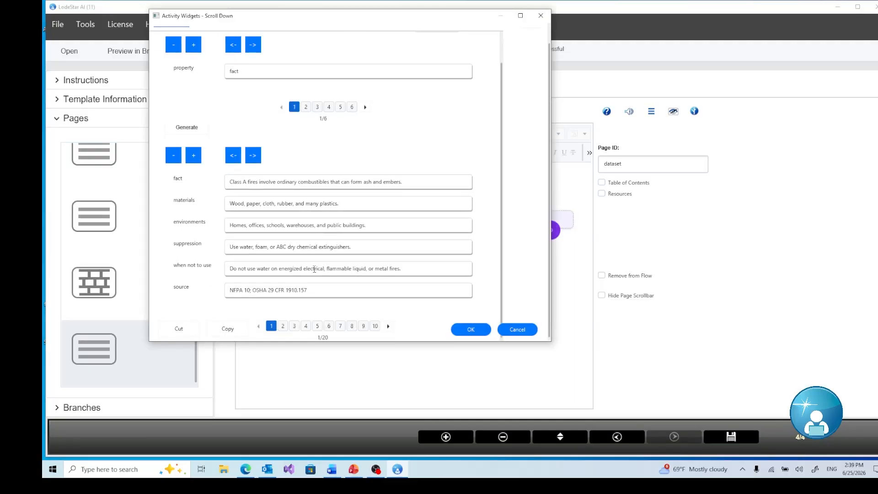
left_click(521, 330)
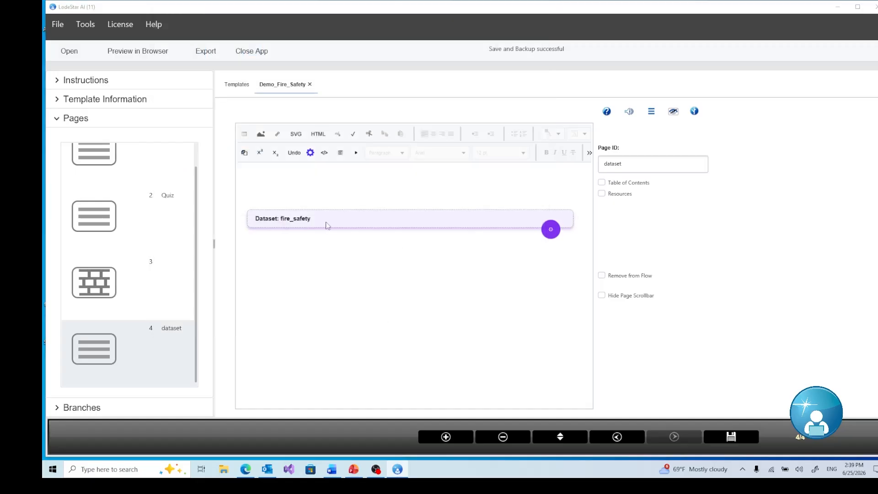
double_click(327, 225)
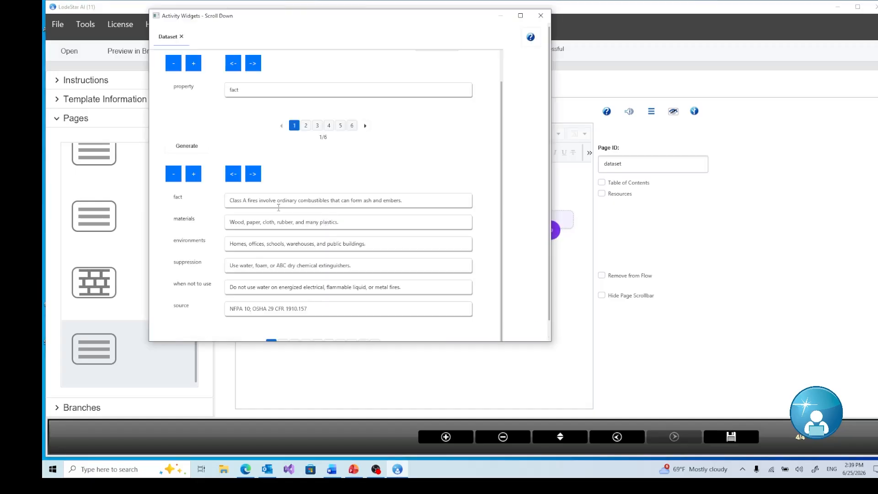
scroll(301, 262, "down", 1)
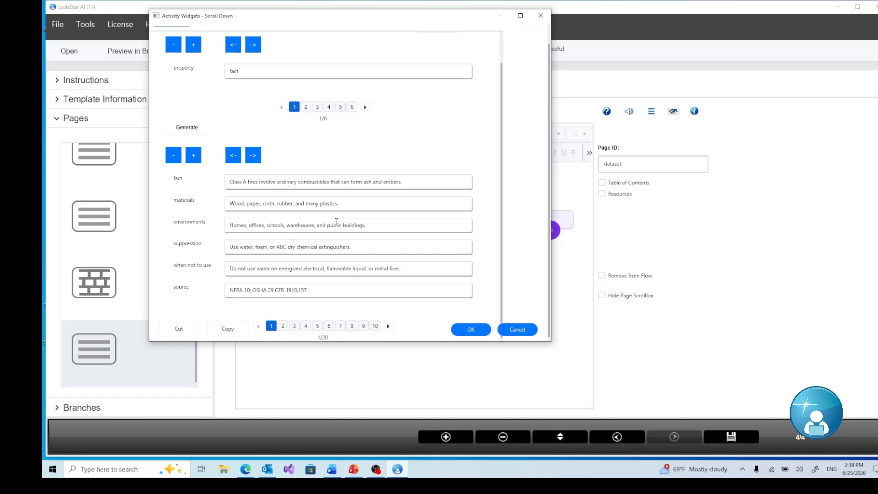
left_click(283, 326)
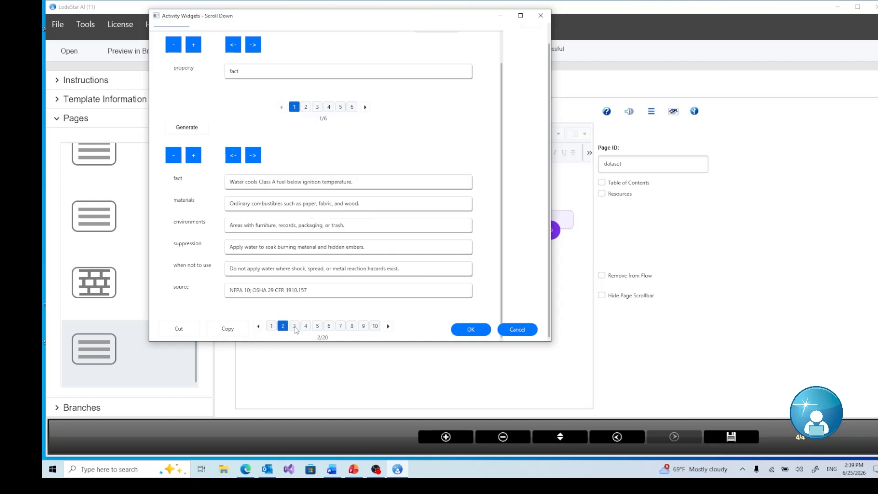
left_click(294, 326)
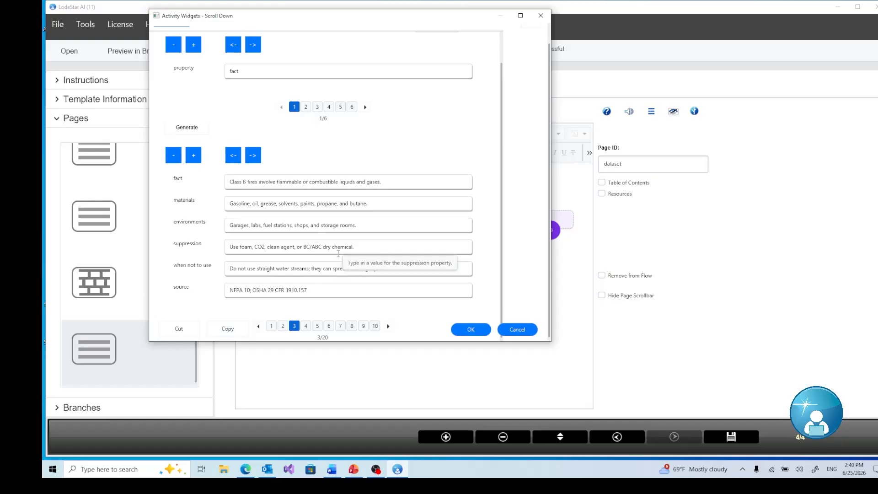
left_click(526, 329)
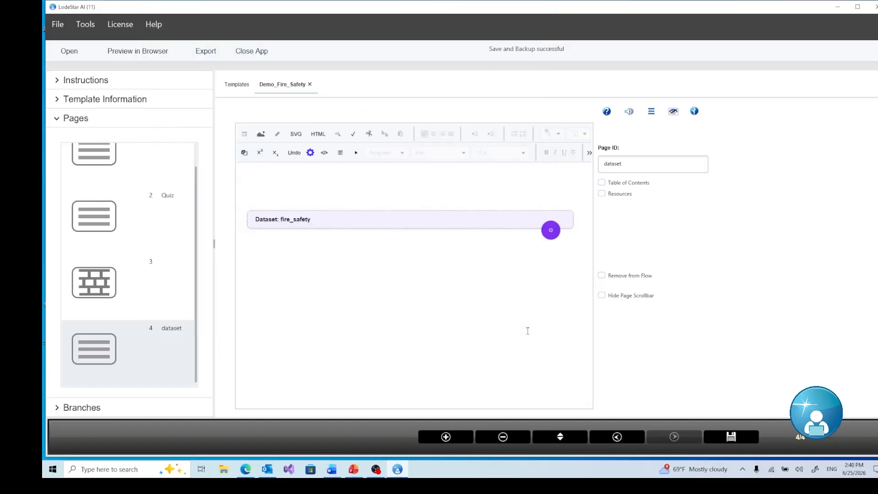
Insert a Question Bank widget into the body of the Quiz page
scroll(126, 260, "up", 1)
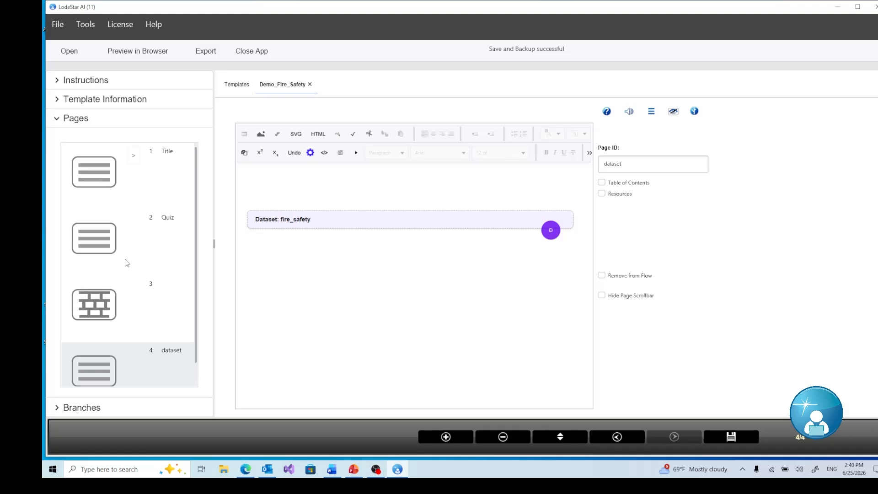
left_click(108, 254)
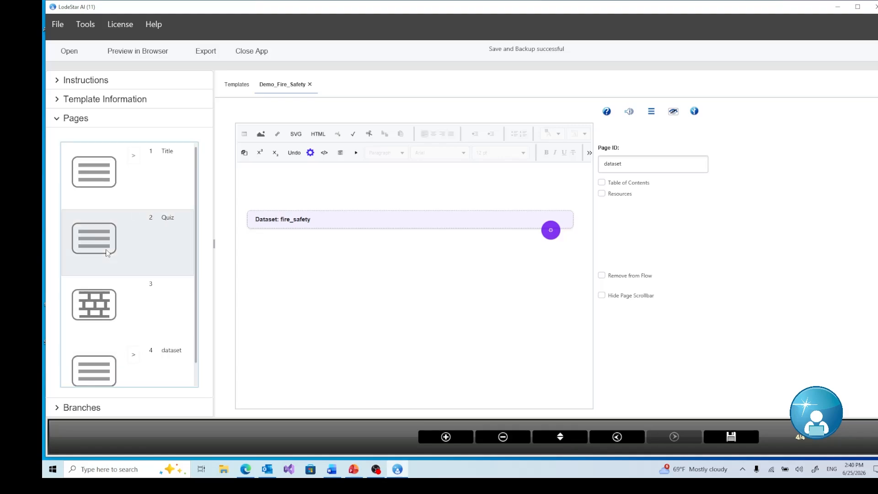
left_click(296, 193)
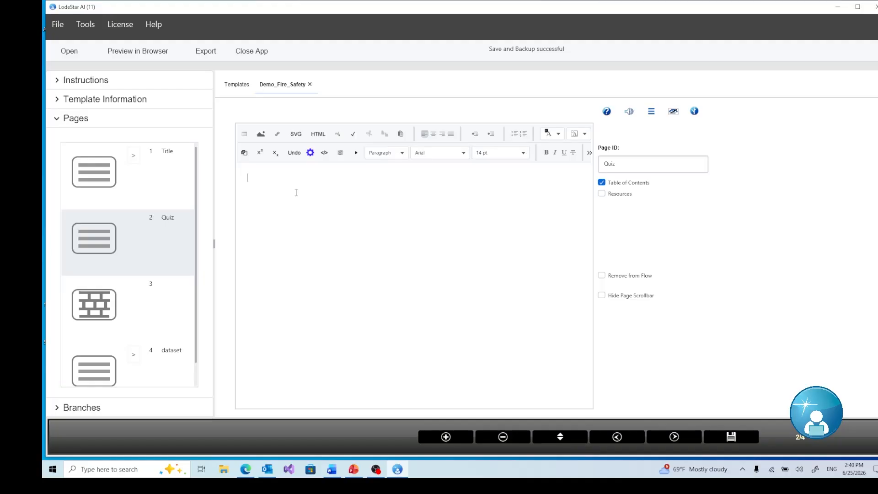
left_click(310, 153)
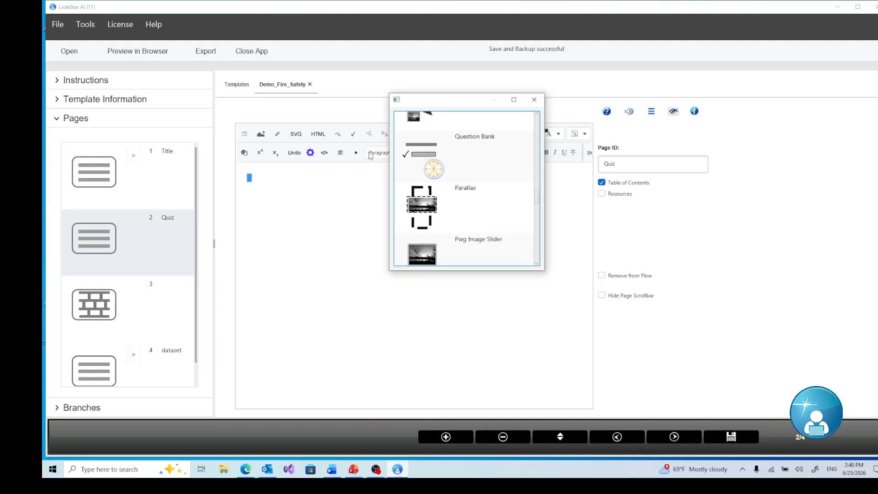
scroll(455, 178, "up", 1)
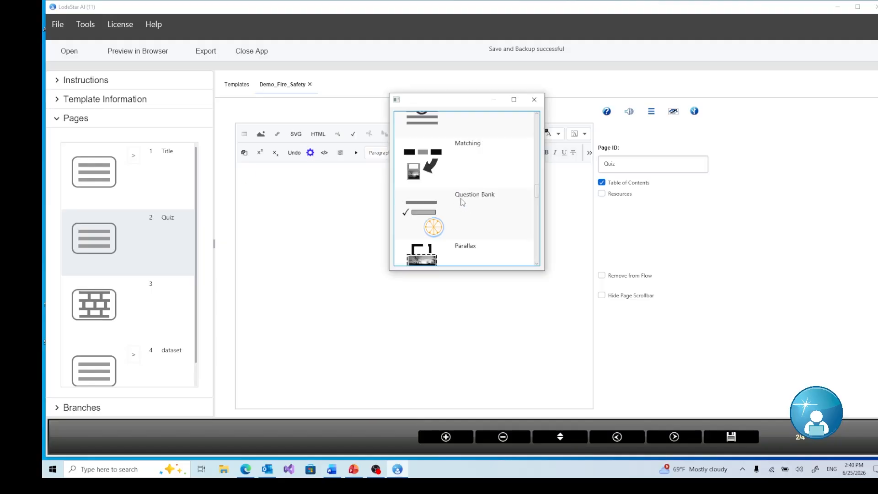
double_click(434, 215)
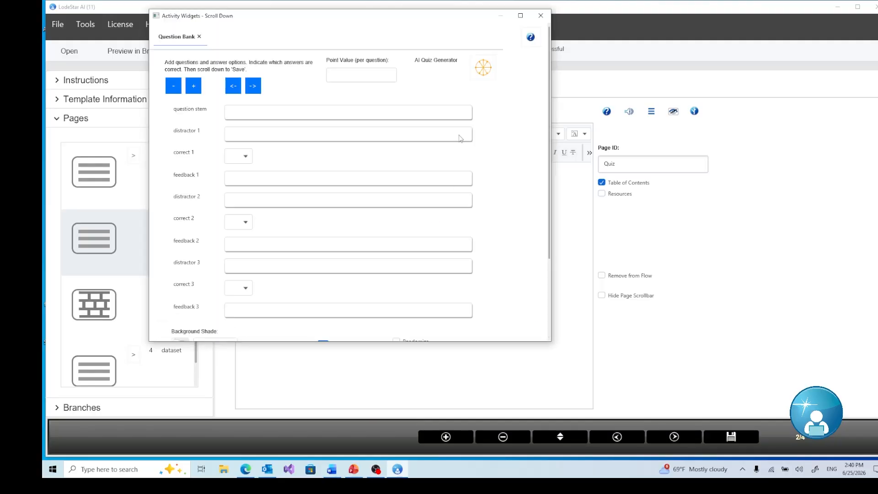
Generate 5 quiz questions from the fire_safety dataset with the AI prompt "build a question bank" and add them to the question bank
left_click(486, 69)
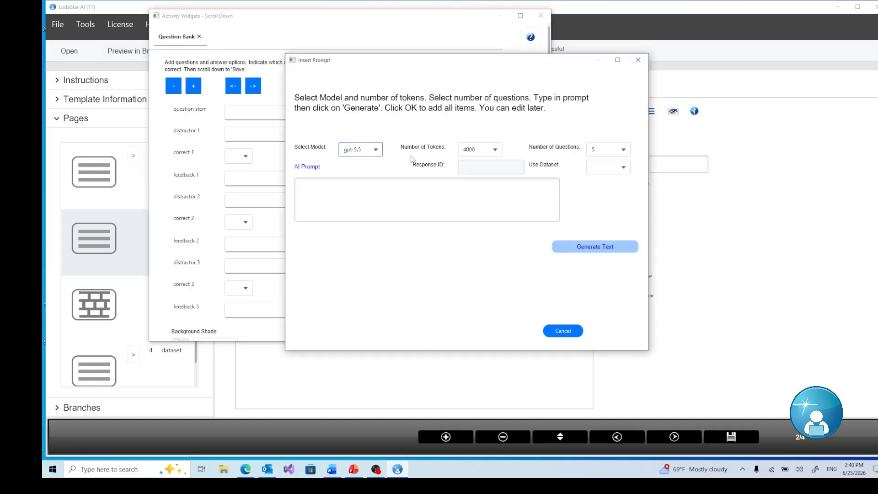
left_click(387, 199)
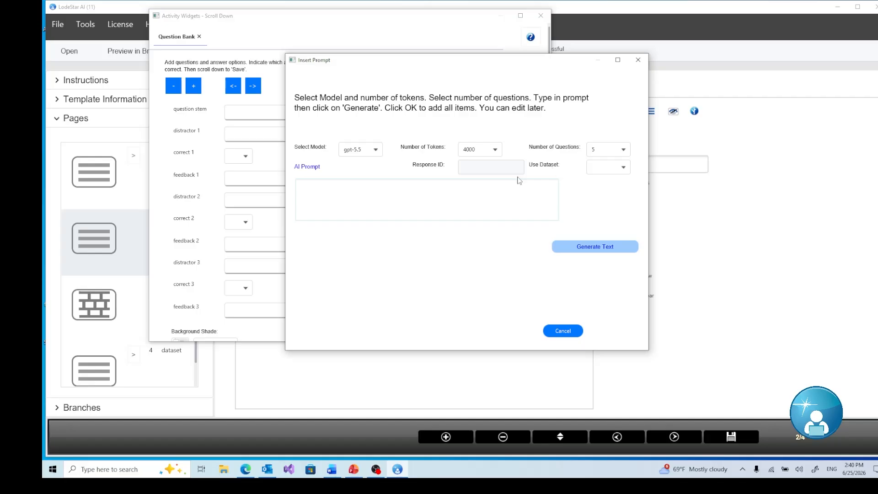
left_click(603, 169)
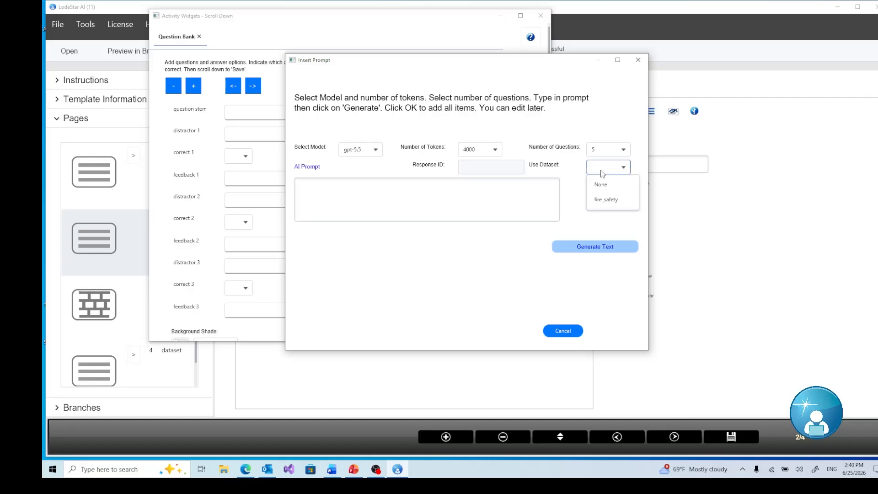
left_click(613, 203)
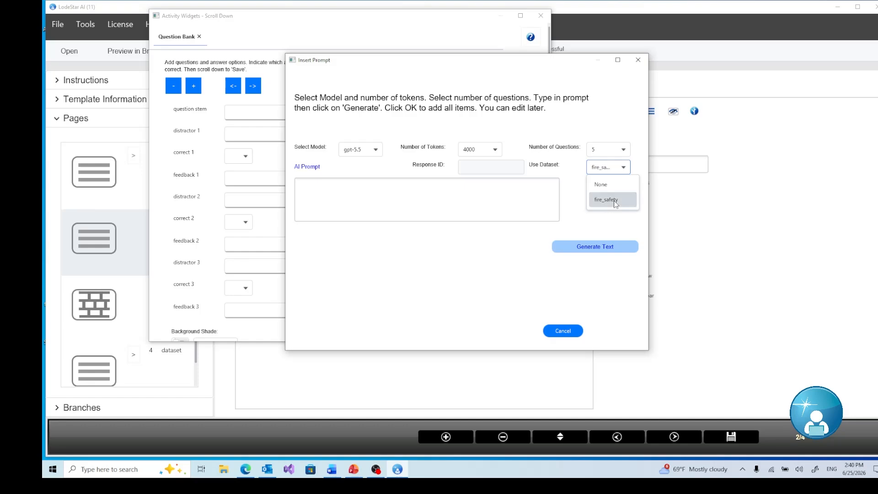
left_click(419, 196)
type("b")
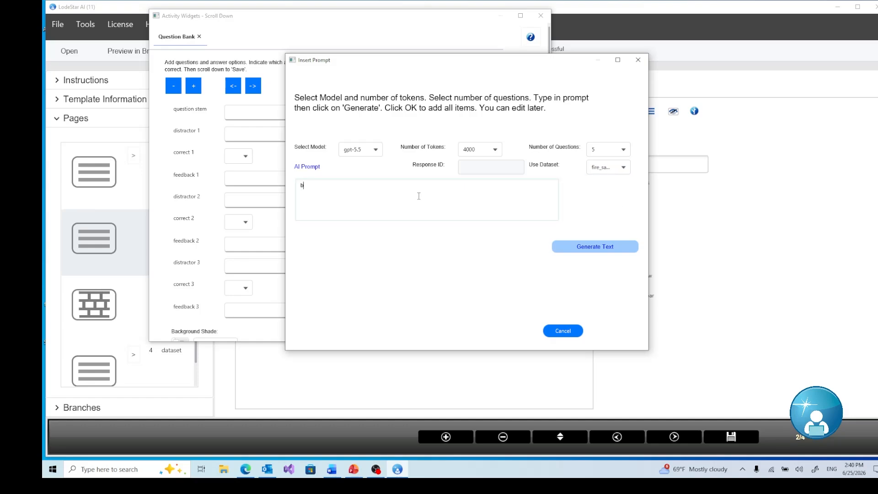
type("uild a qusstion bank")
left_click(593, 247)
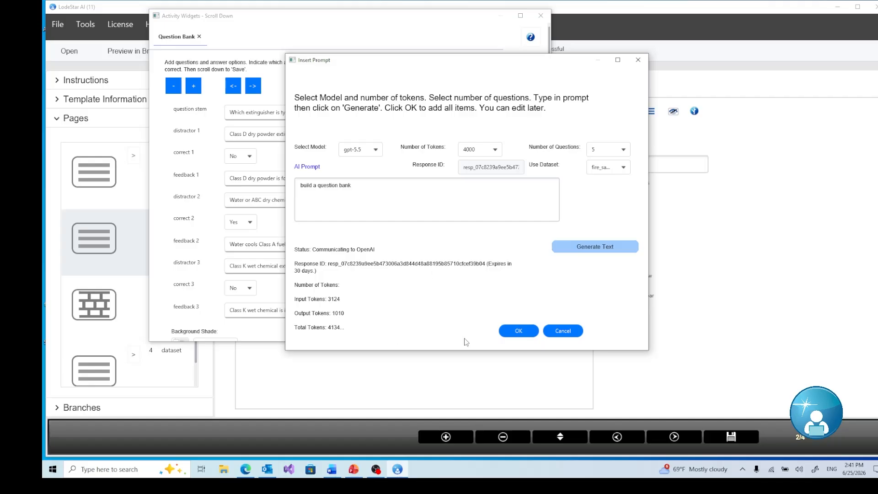
left_click(515, 336)
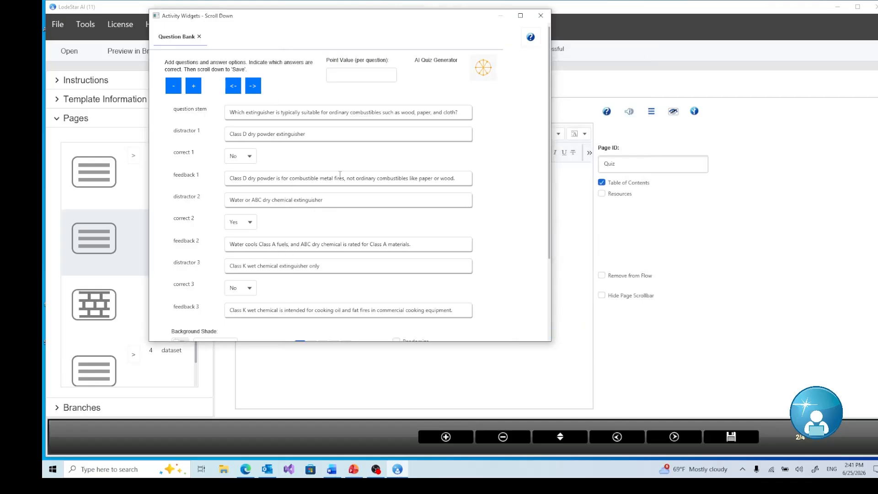
Review the first generated question with its answer options, correct flags and feedback, plus the widget settings below it
scroll(341, 178, "down", 3)
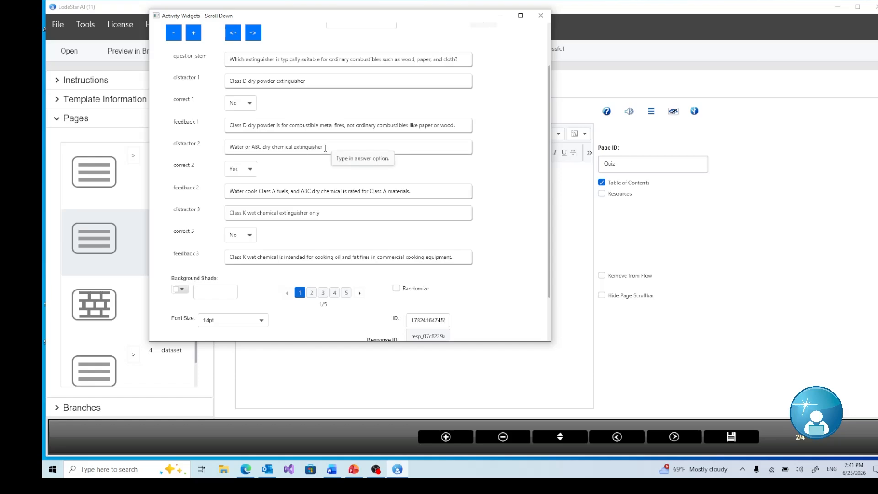
scroll(295, 144, "down", 2)
scroll(295, 145, "up", 3)
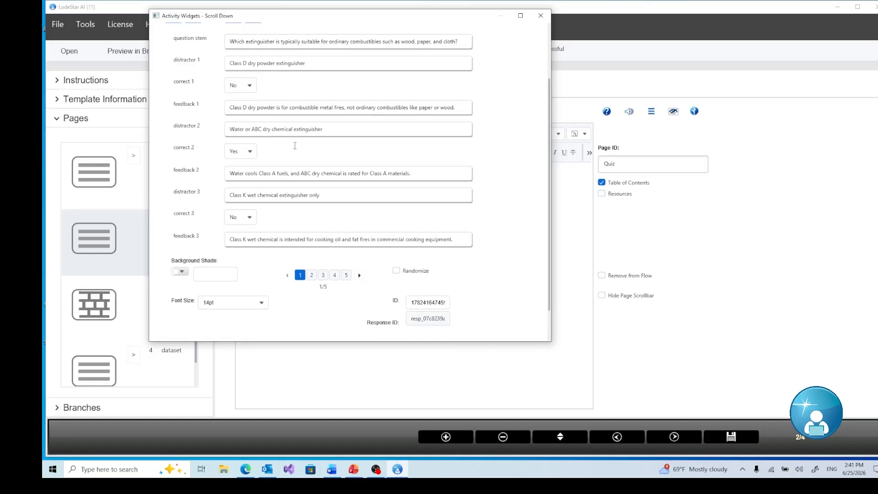
scroll(295, 146, "down", 1)
scroll(295, 146, "down", 2)
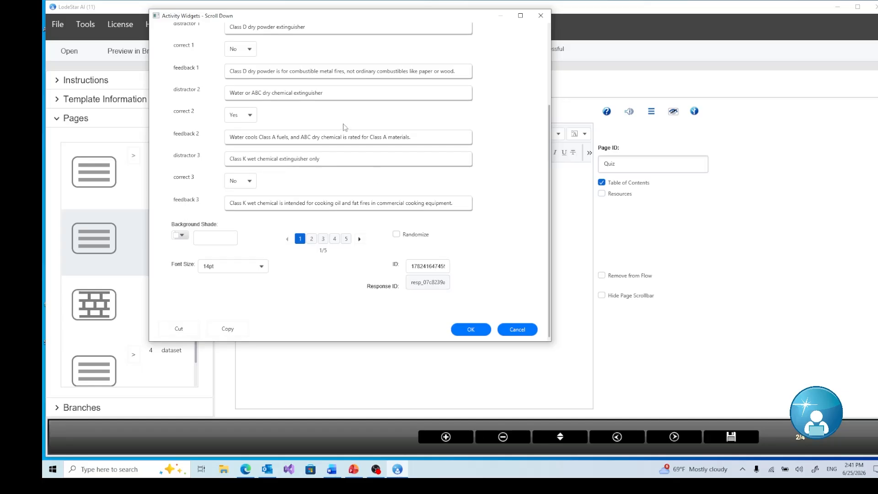
Generate an additional quiz question with the AI prompt "add one more item" and add it to the question bank
scroll(398, 150, "up", 3)
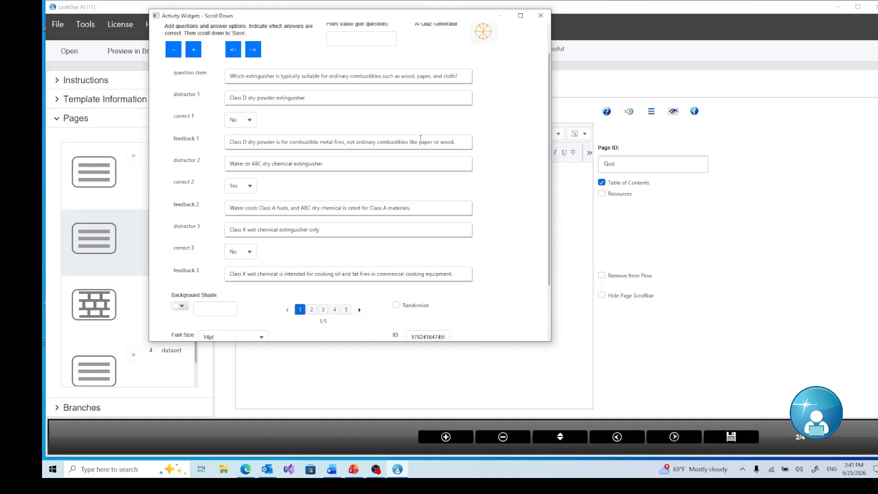
scroll(420, 138, "up", 2)
left_click(483, 68)
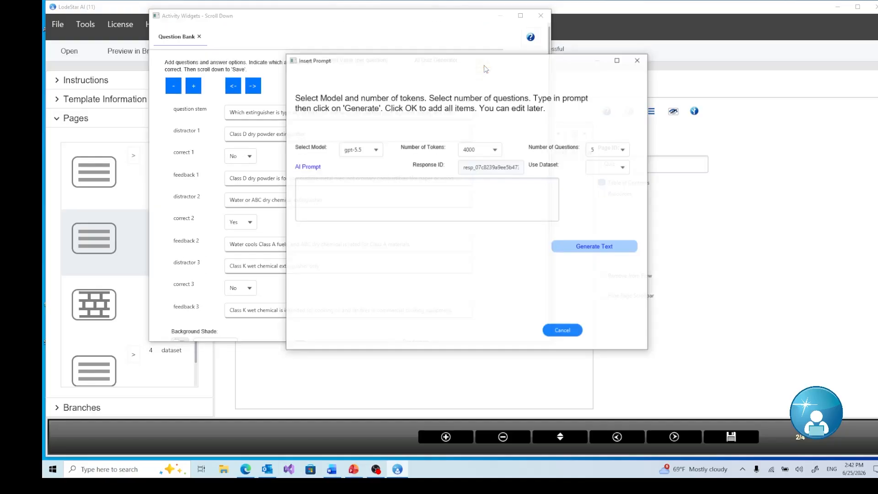
left_click(354, 198)
type("ad")
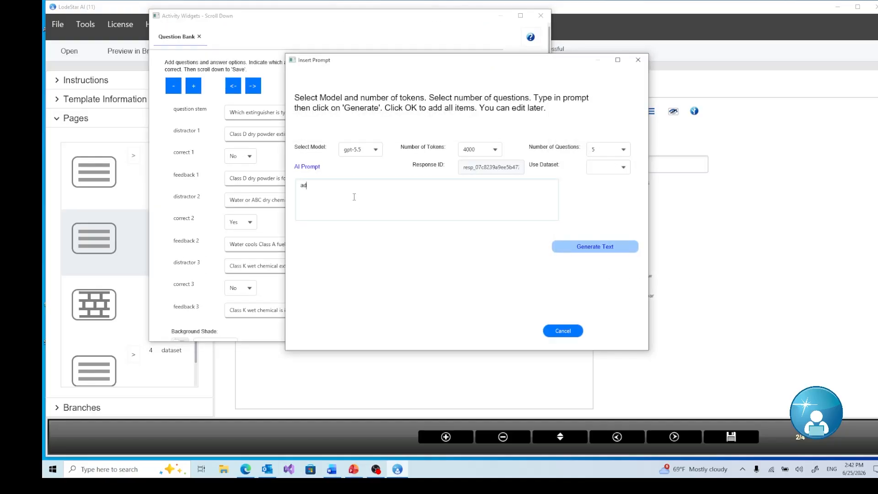
type("d one more item")
left_click(587, 246)
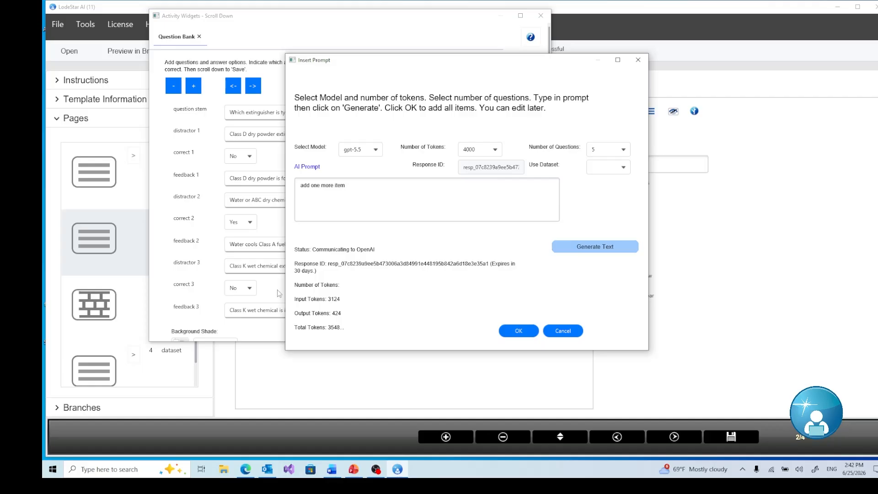
left_click(518, 330)
Review the sixth question with its answer options and feedback, and confirm the Question Bank widget
scroll(355, 313, "down", 2)
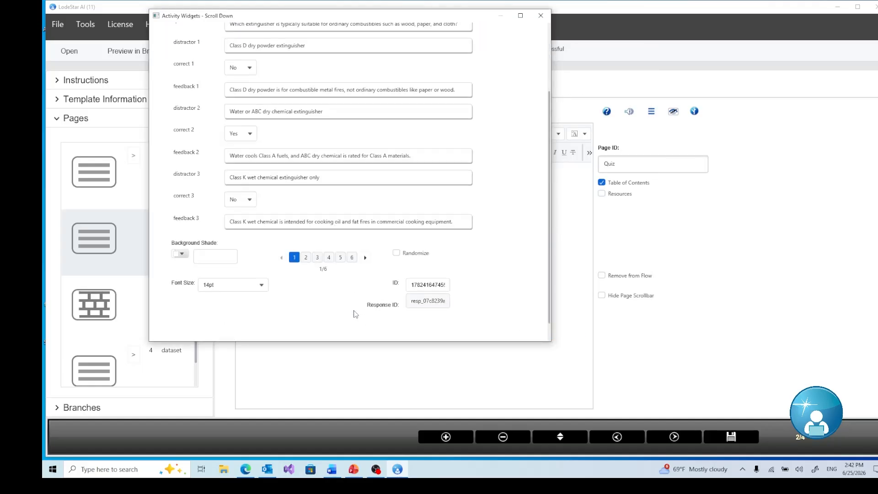
left_click(352, 239)
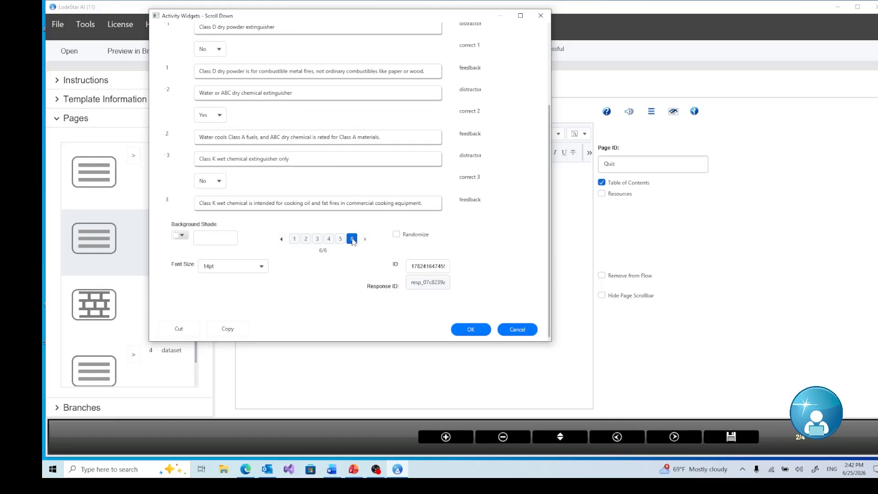
scroll(314, 189, "up", 2)
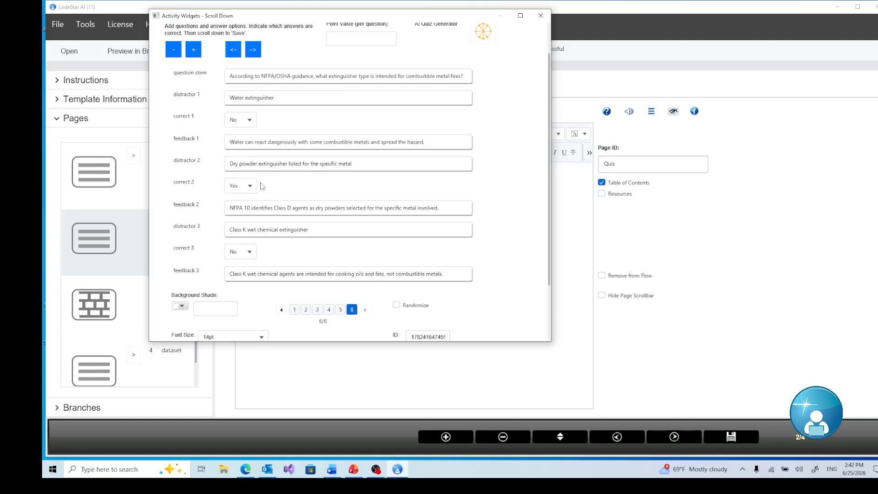
scroll(305, 224, "down", 3)
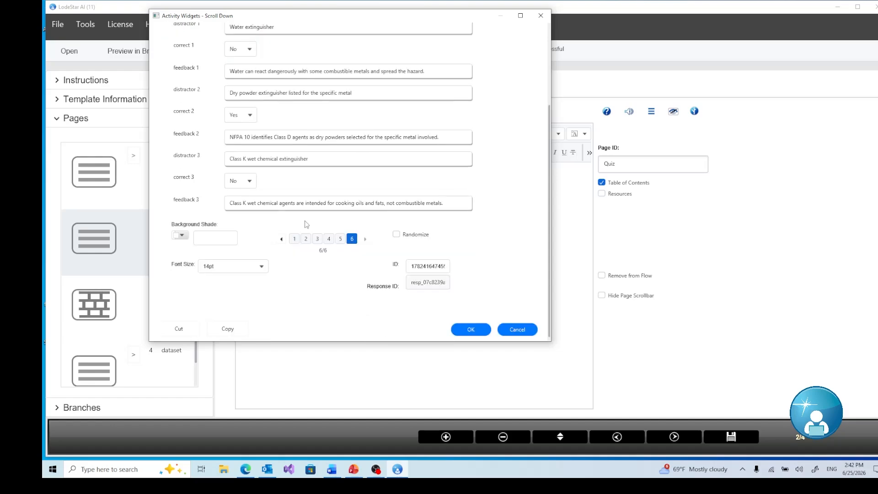
scroll(310, 218, "up", 3)
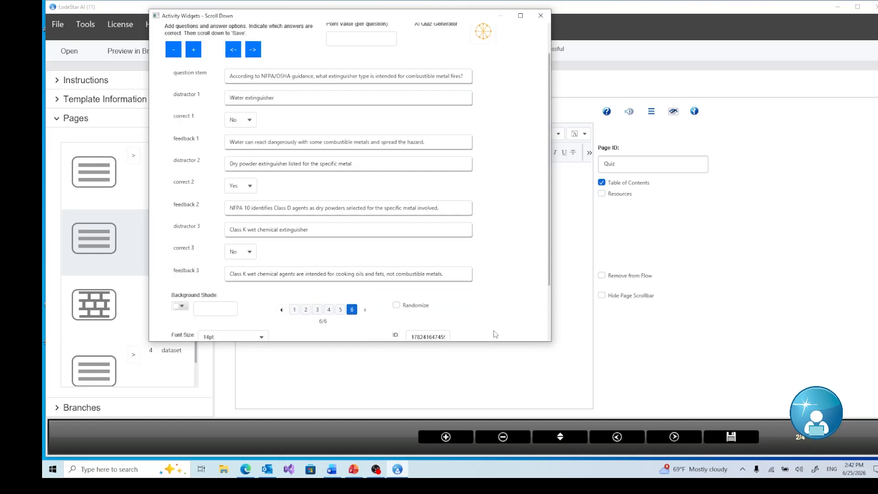
scroll(471, 320, "down", 3)
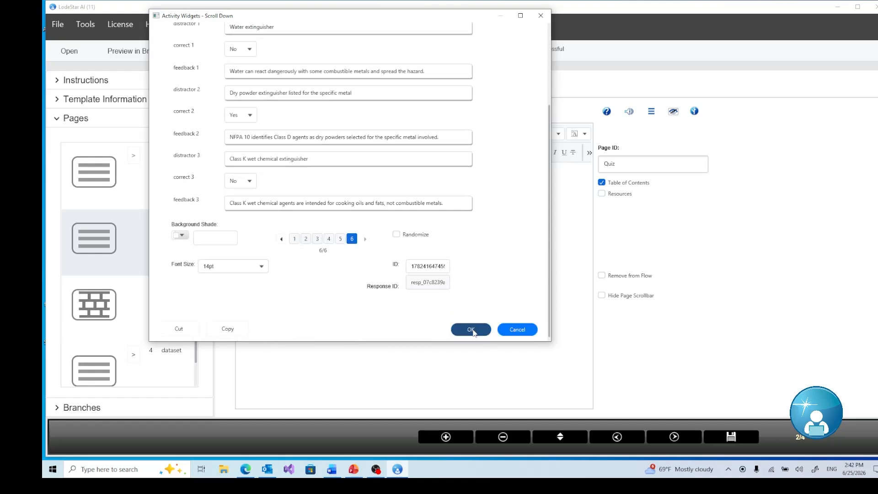
left_click(470, 330)
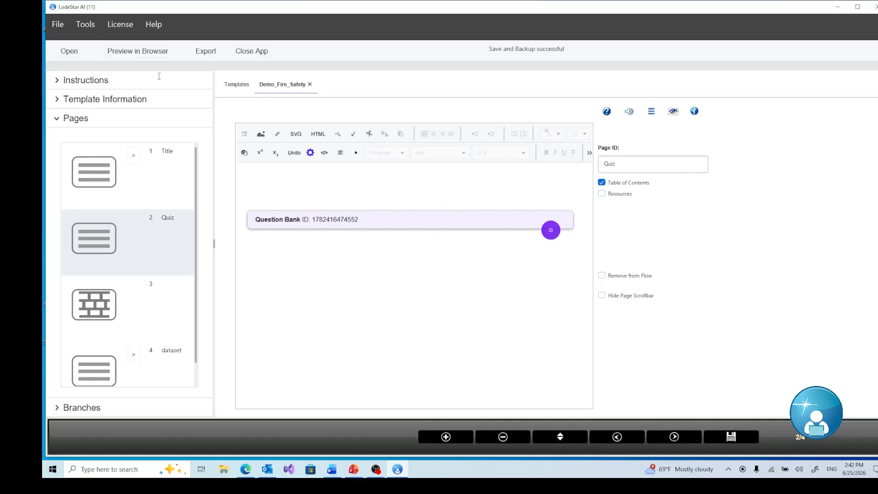
Apply the Fluid design style to the project
left_click(84, 26)
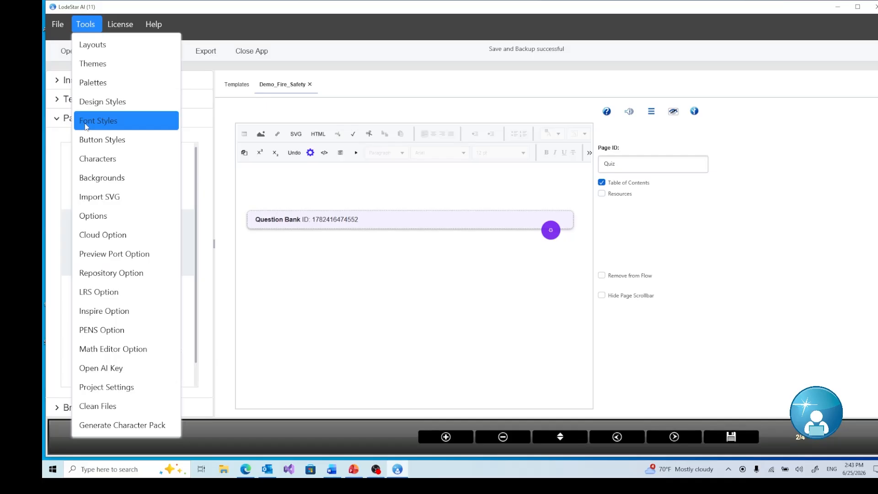
left_click(94, 101)
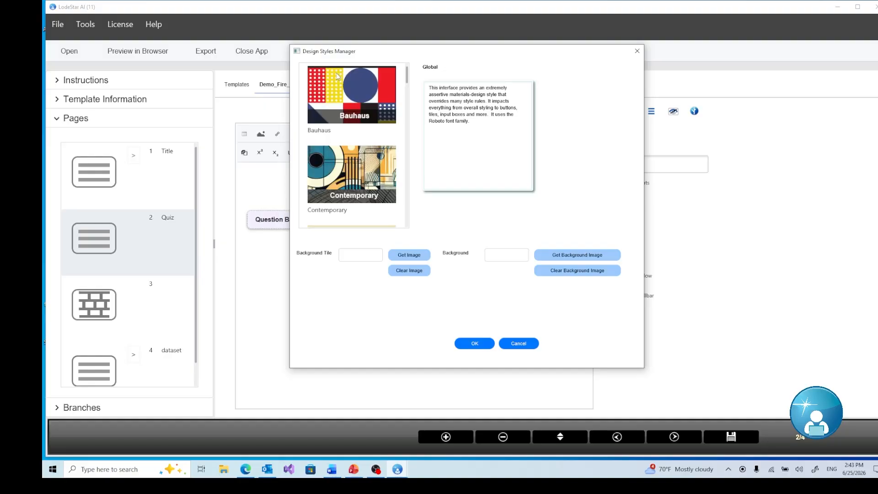
scroll(341, 139, "down", 3)
scroll(341, 139, "down", 1)
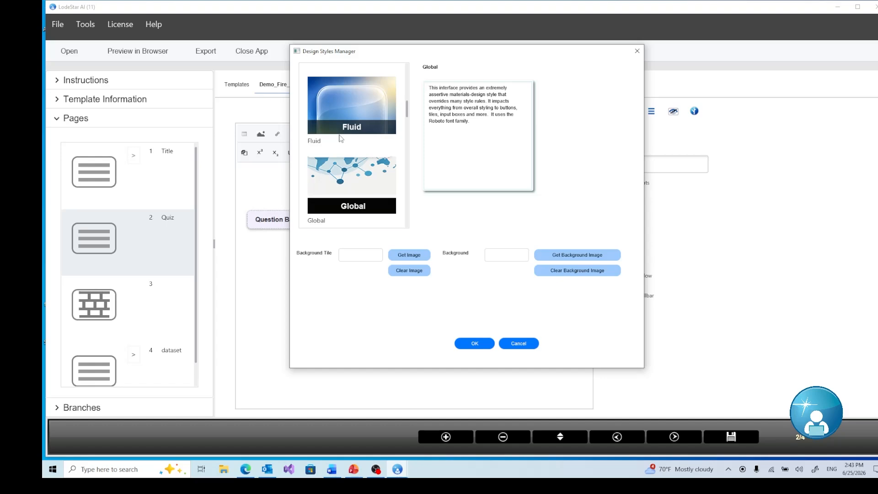
scroll(341, 139, "up", 2)
scroll(341, 138, "down", 1)
left_click(349, 179)
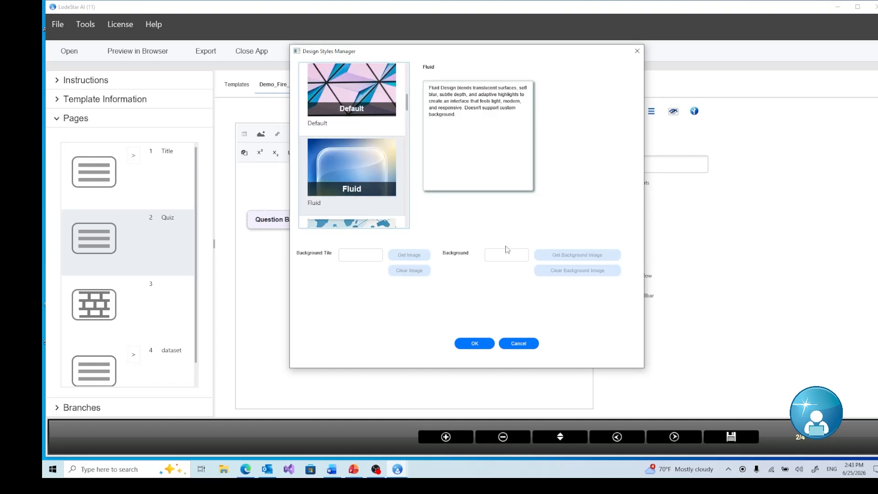
left_click(479, 347)
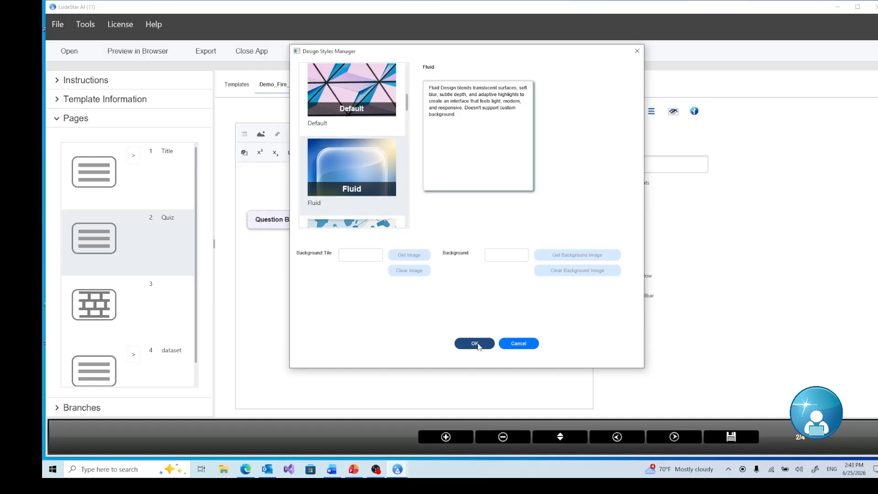
left_click(479, 347)
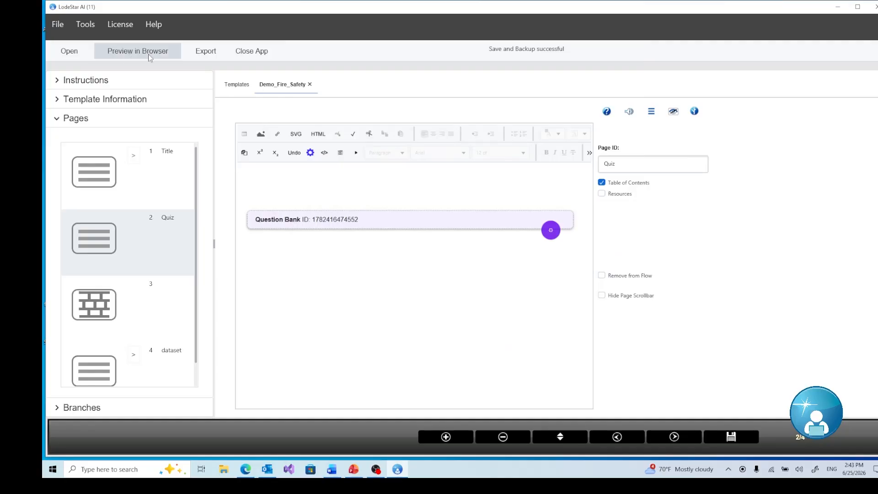
Save and preview the project in the browser, submit the first quiz question, and advance through the following questions
left_click(127, 53)
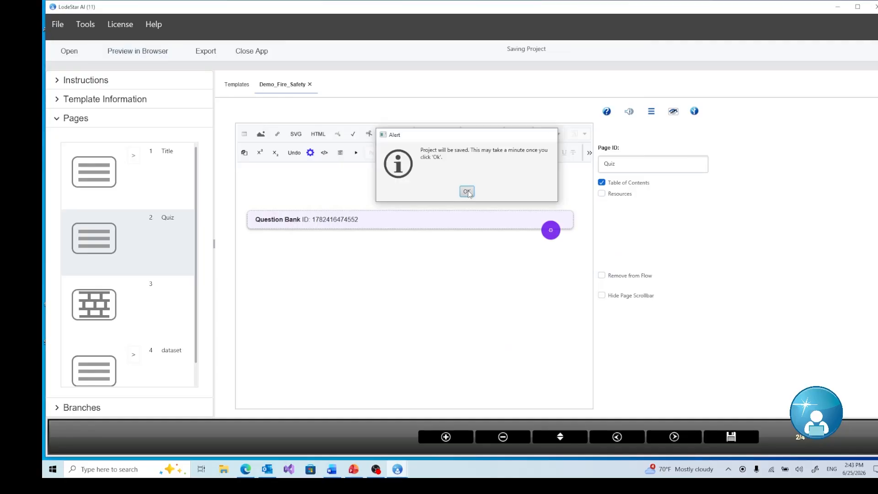
left_click(468, 190)
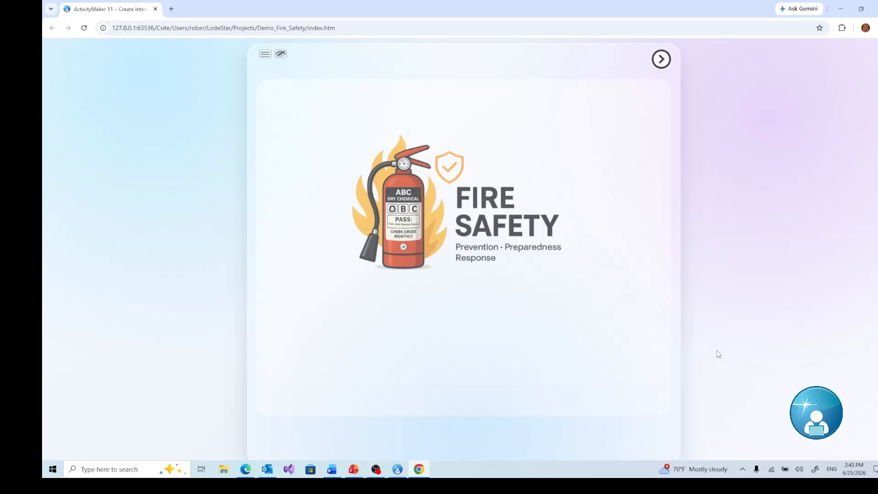
left_click(660, 65)
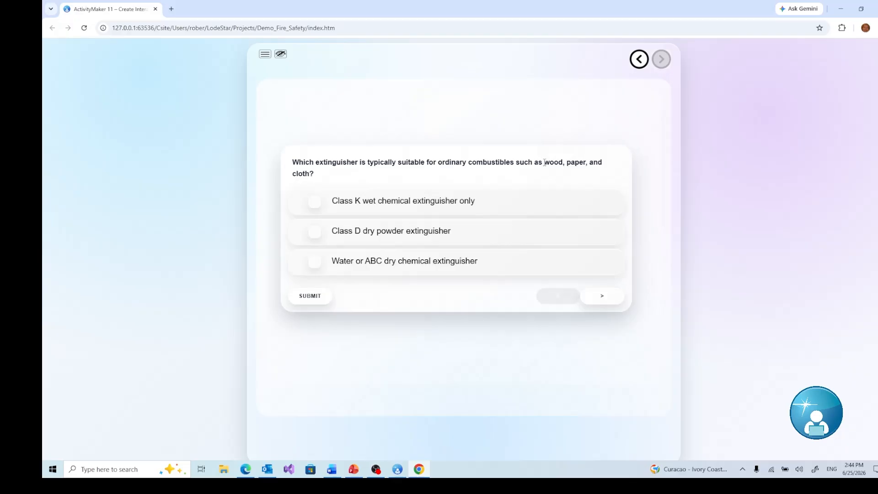
left_click(311, 297)
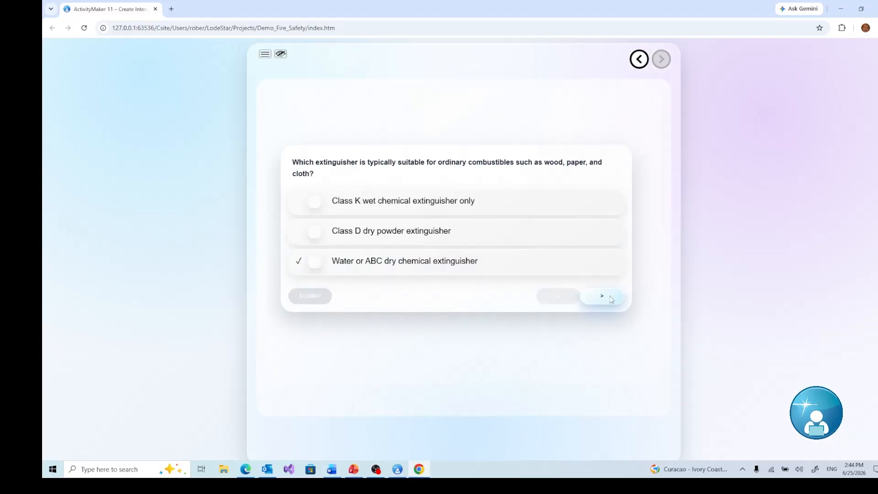
left_click(610, 297)
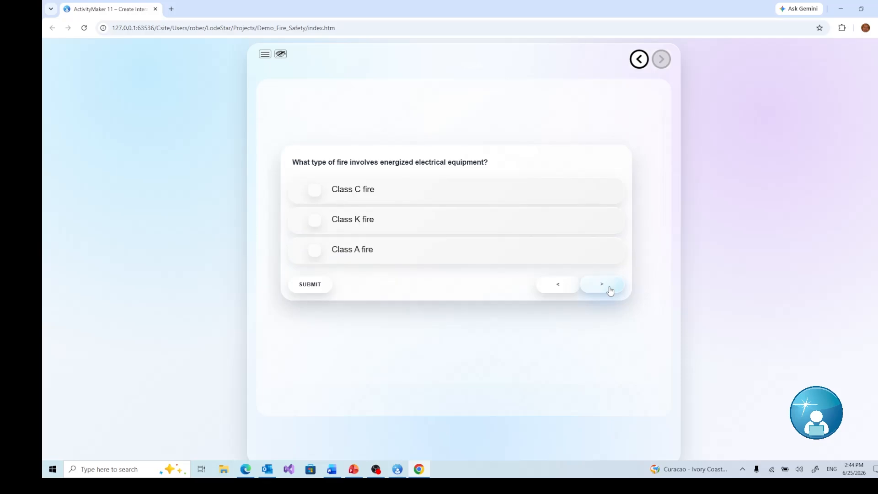
left_click(609, 290)
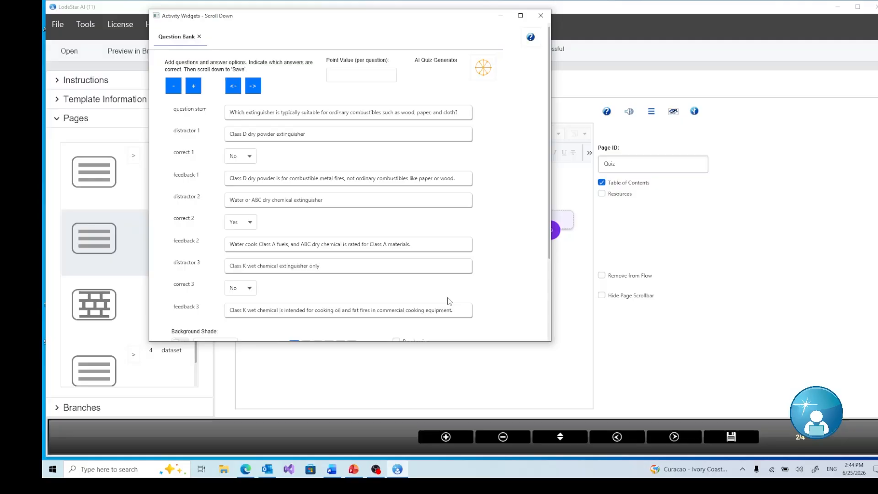
Turn on Randomize for the Question Bank widget on the Quiz page and confirm the widget
scroll(450, 301, "down", 3)
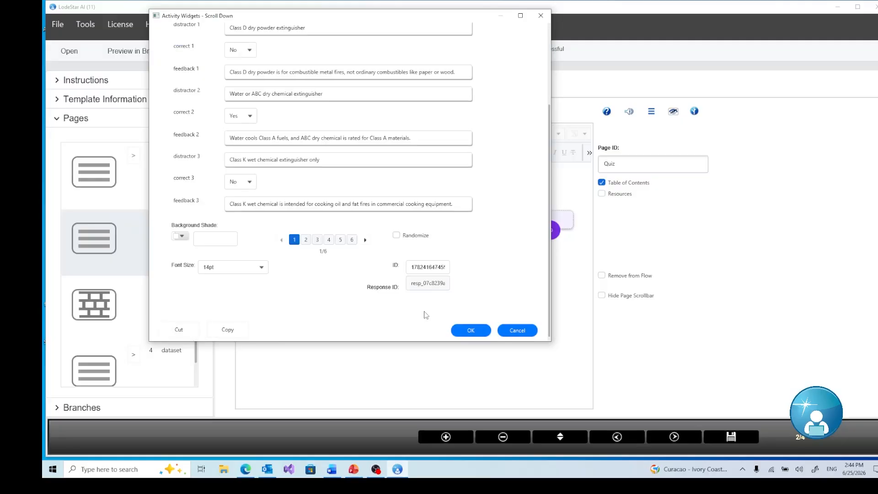
left_click(396, 235)
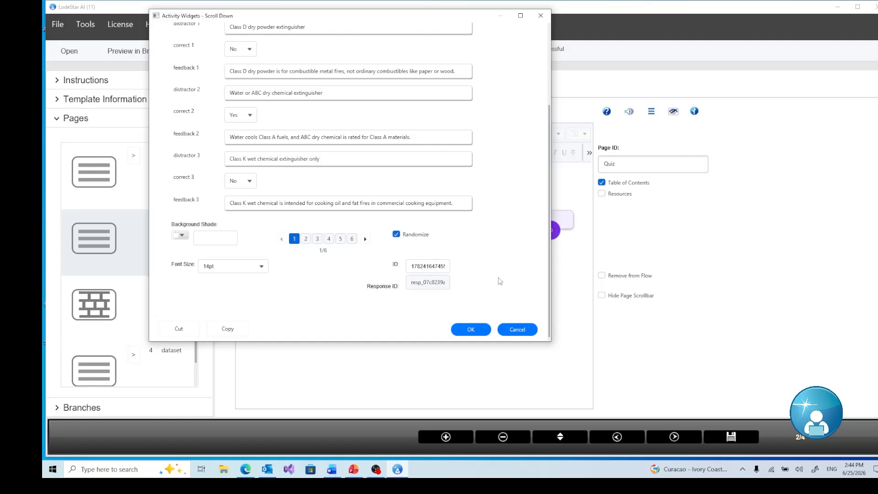
left_click(485, 329)
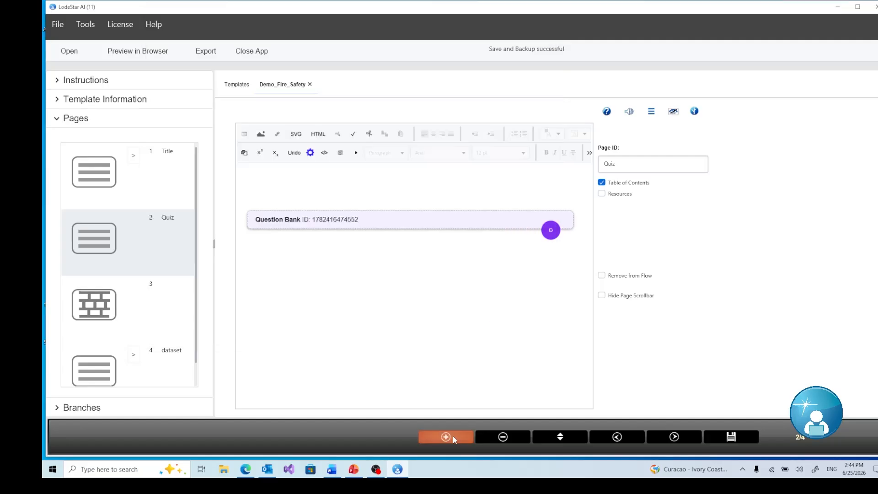
Add a page with the ID "crossword" after the Quiz page and make it a crossword page
left_click(444, 438)
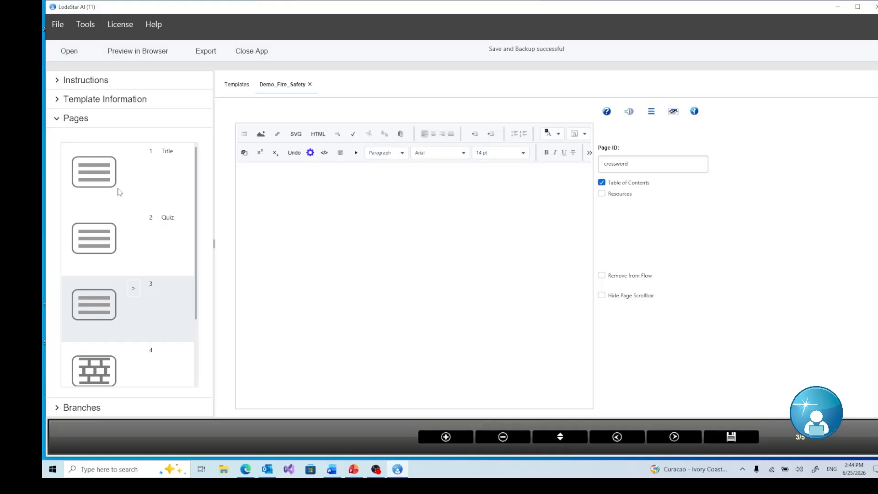
left_click(134, 289)
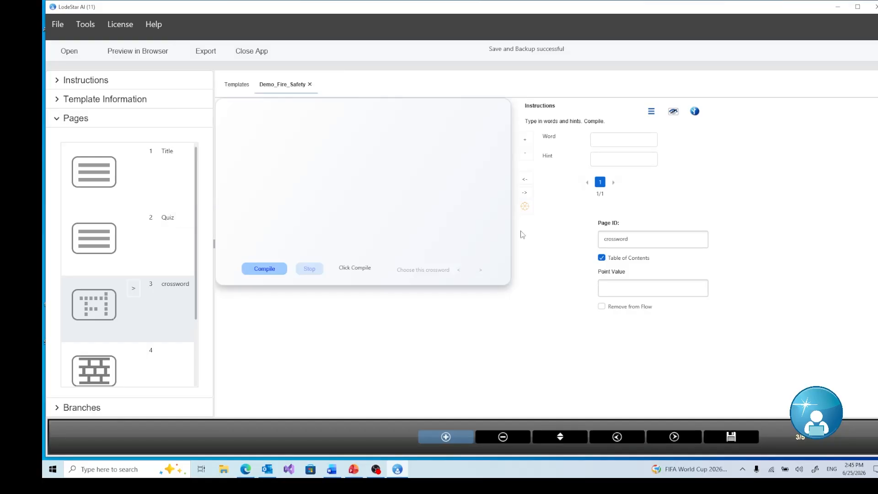
Generate 15 crossword items from the fire_safety dataset with the AI prompt "build crossword" and add them to the page
left_click(525, 206)
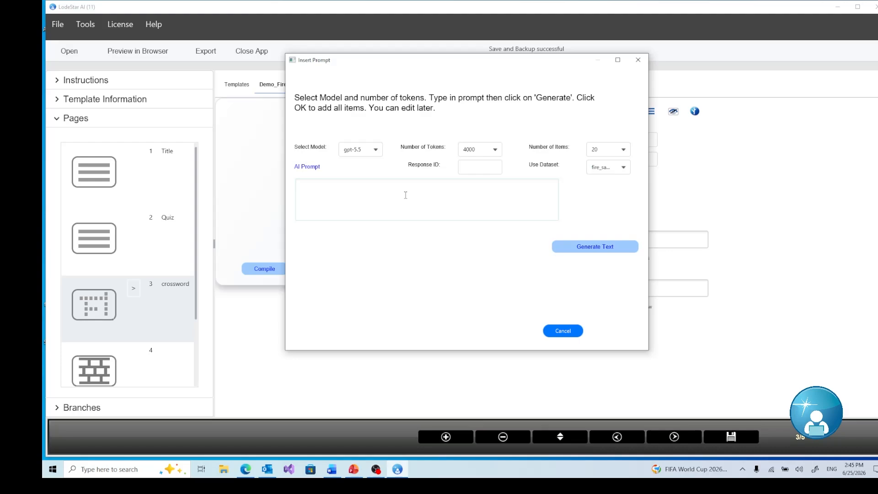
type("crea")
key("BackSpace")
key("BackSpace")
key("BackSpace")
key("BackSpace")
type("build crossword")
left_click(597, 247)
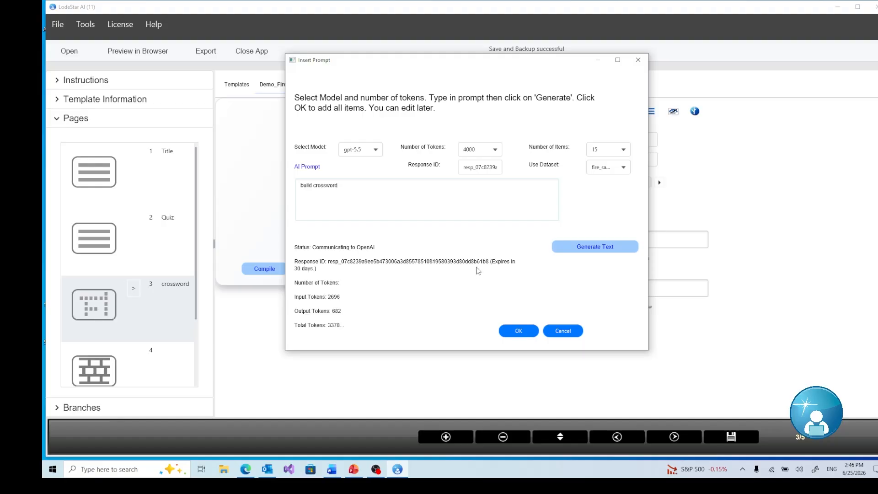
left_click(322, 206)
left_click(518, 331)
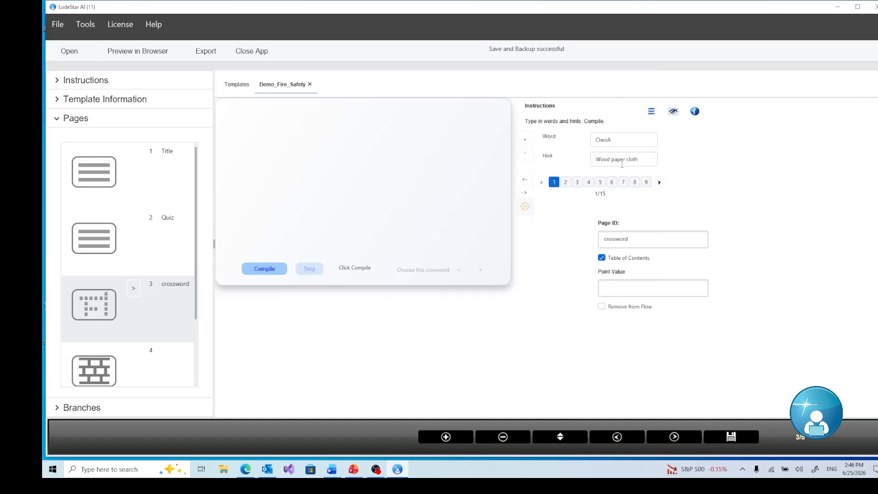
Review the generated crossword words and hints for items 2 through 7
left_click(566, 184)
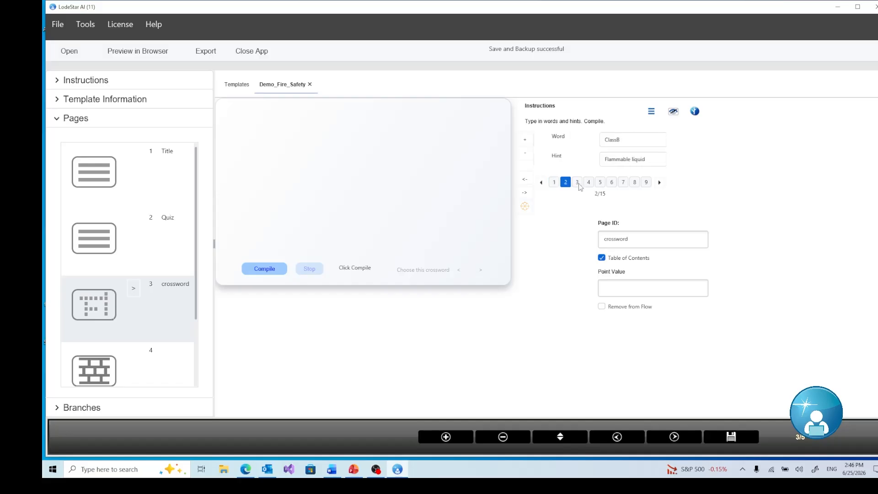
left_click(577, 183)
left_click(590, 182)
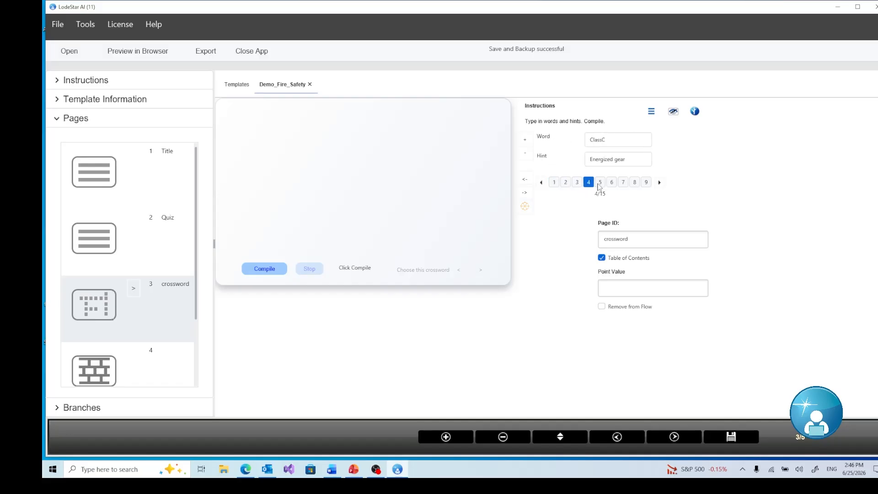
left_click(599, 183)
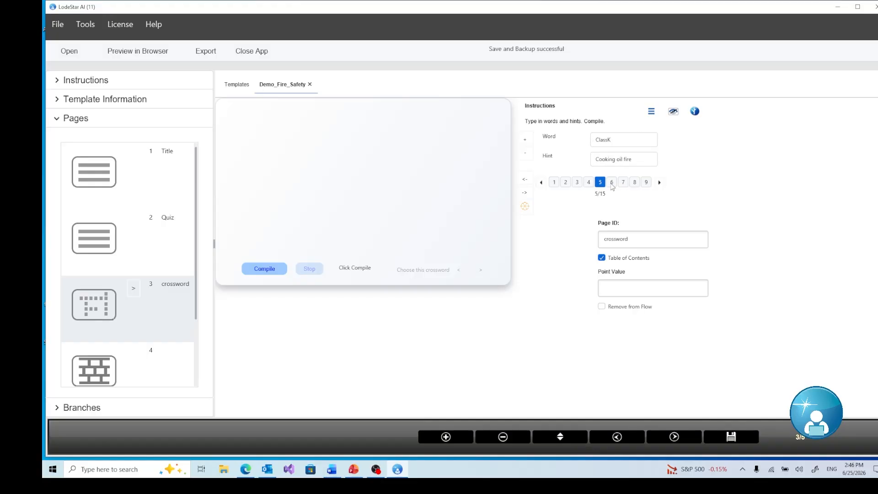
left_click(612, 183)
left_click(624, 184)
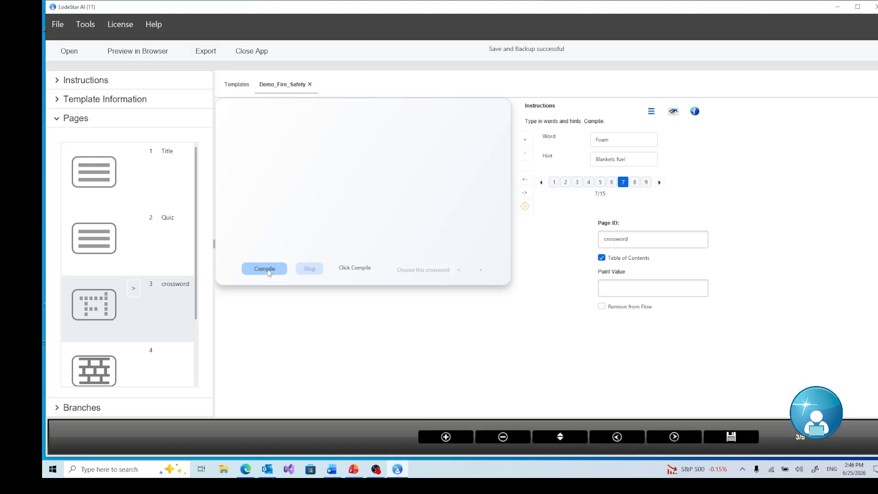
Compile the crossword, and add an Organizer page directly after the crossword page
left_click(269, 270)
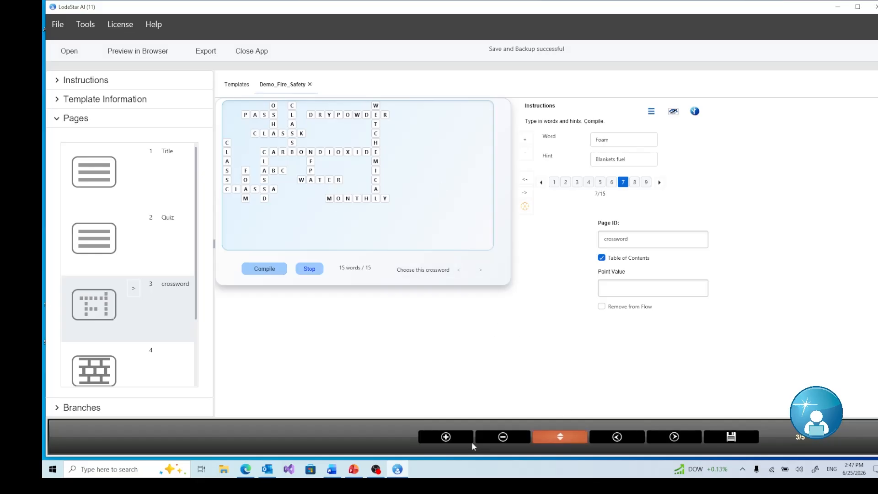
left_click(450, 440)
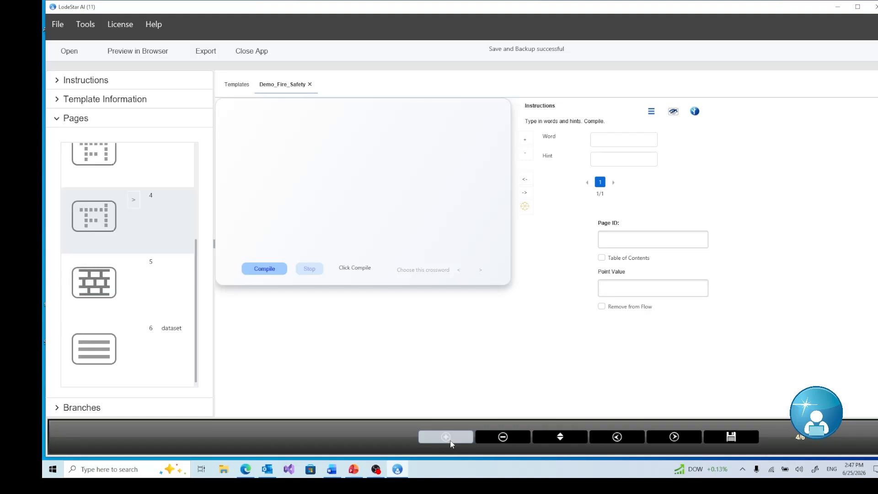
left_click(134, 201)
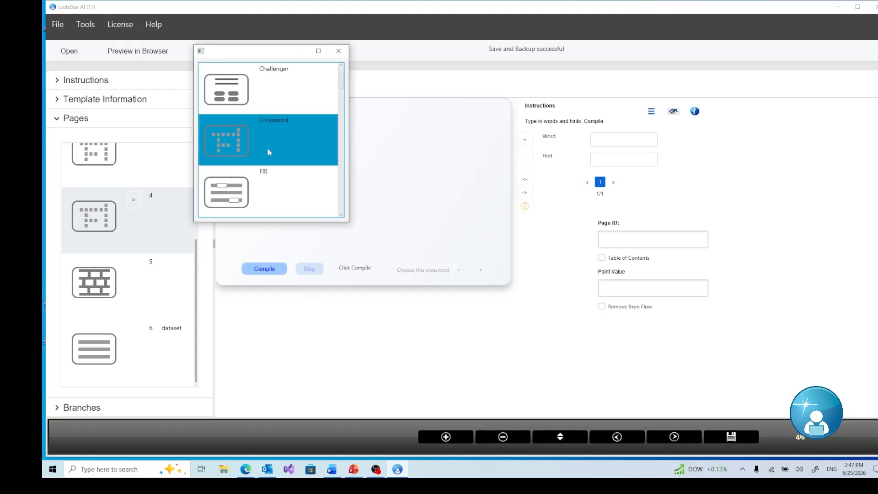
scroll(268, 137, "down", 8)
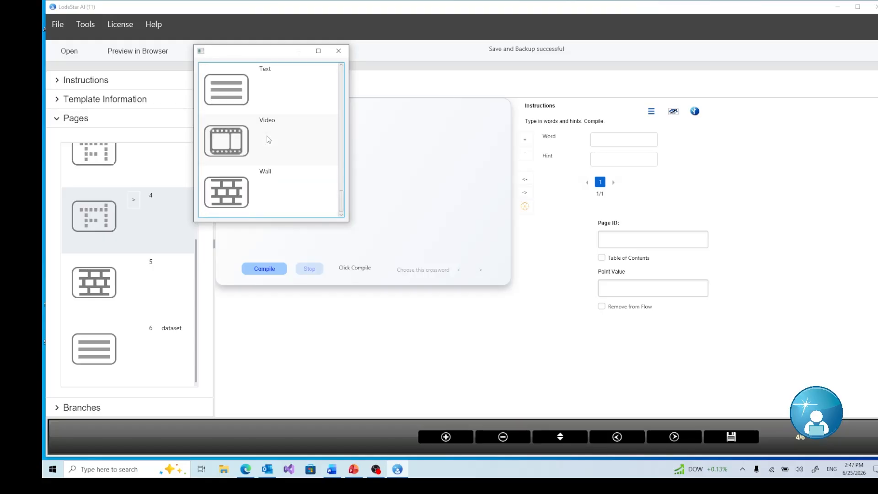
scroll(268, 139, "up", 2)
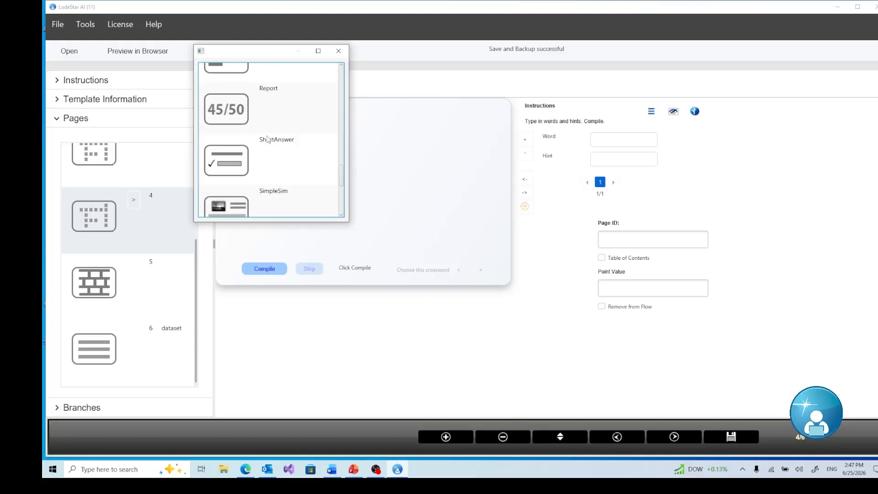
scroll(268, 139, "down", 3)
scroll(268, 139, "up", 3)
scroll(268, 140, "up", 1)
left_click(256, 119)
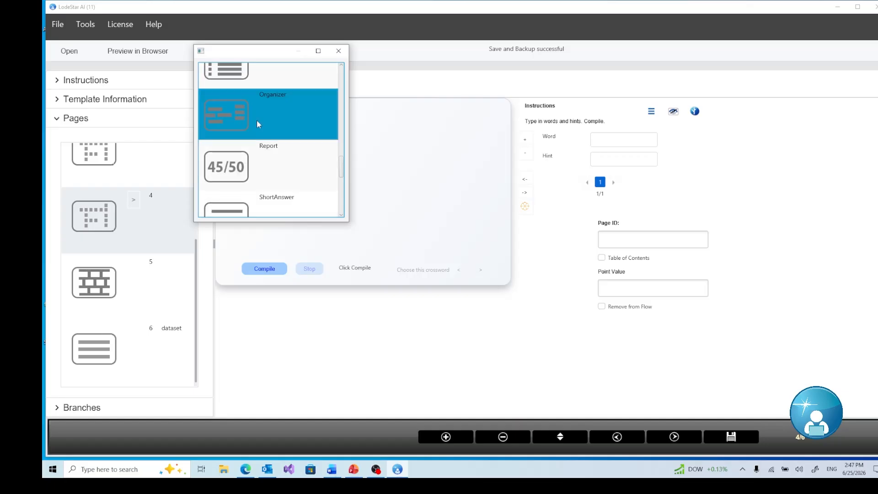
left_click(339, 51)
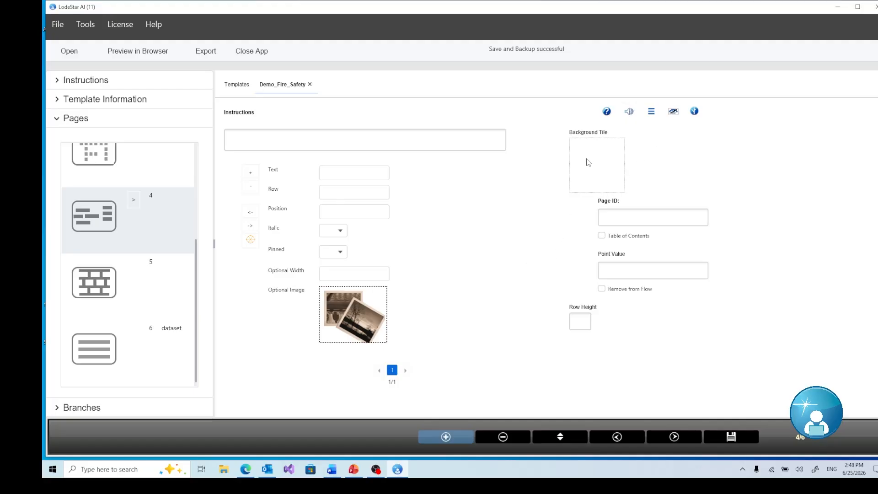
Start AI item generation for the Organizer page, using the fire_safety dataset and 10 items
left_click(250, 239)
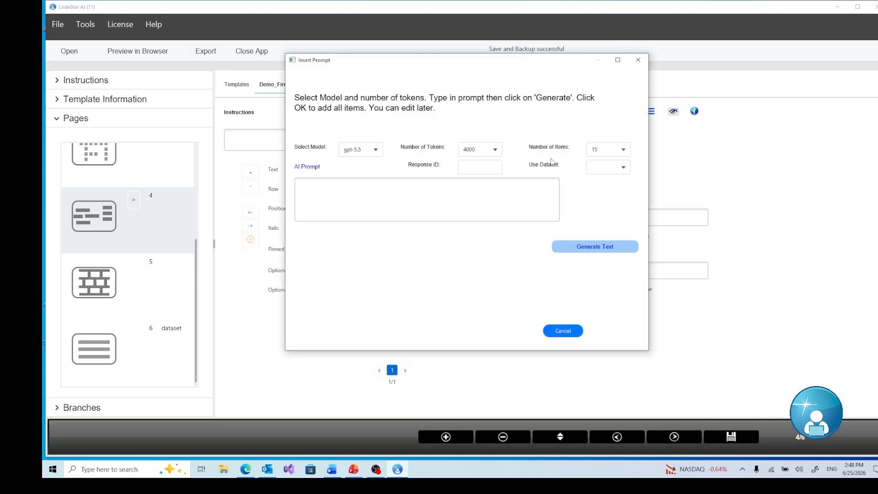
left_click(599, 172)
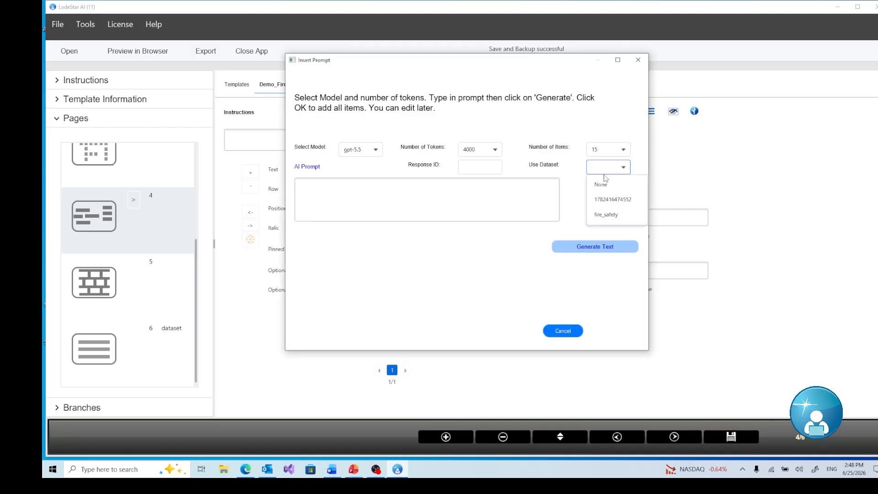
left_click(607, 215)
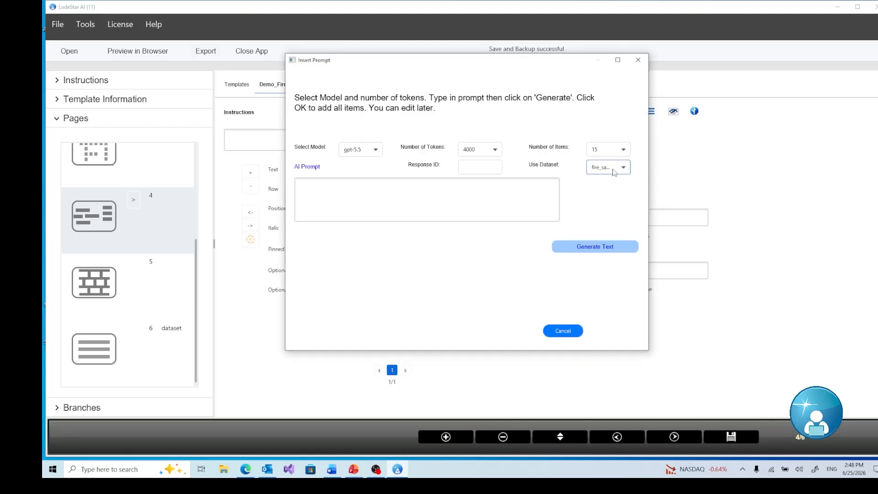
left_click(600, 152)
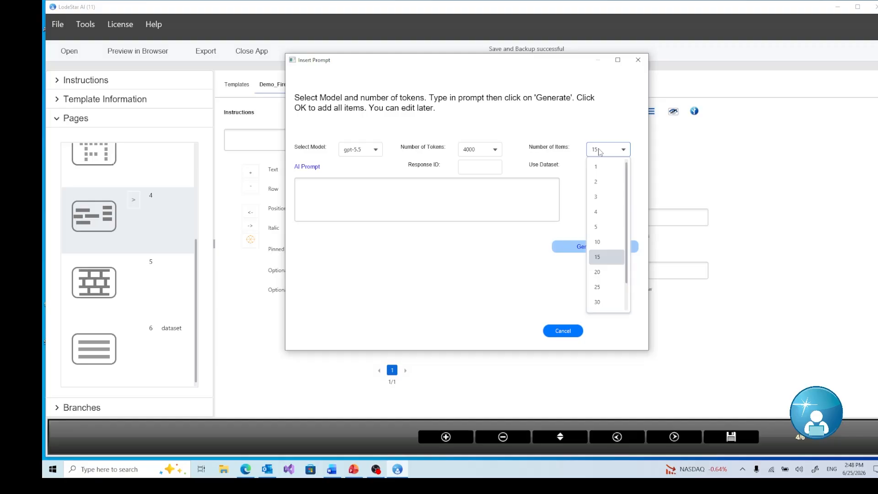
left_click(599, 242)
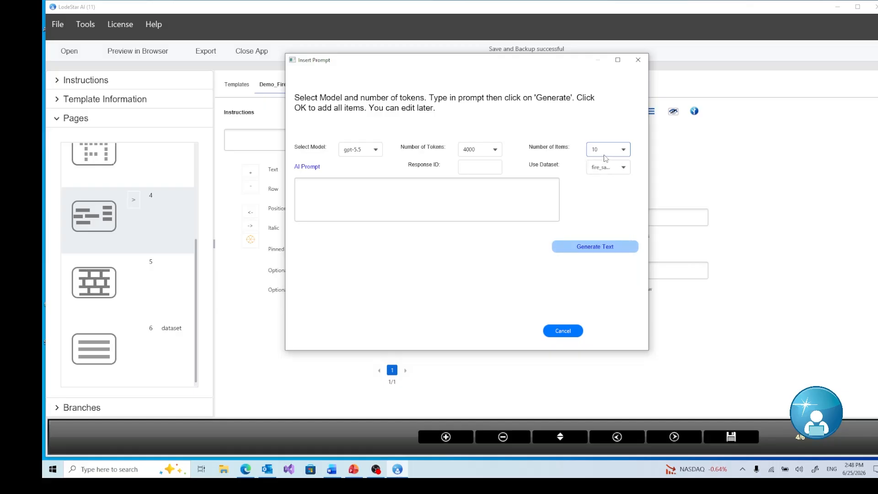
Generate the Organizer items with the AI prompt "build a matching exercise" and add them to the page
left_click(409, 186)
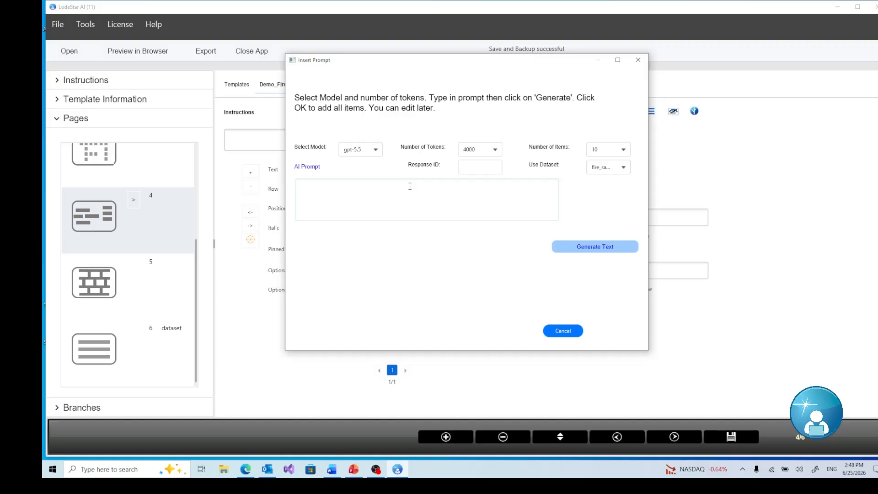
type("build")
type(" an ordering")
type(" ex")
key("BackSpace")
key("BackSpace")
key("BackSpace")
key("BackSpace")
key("BackSpace")
key("BackSpace")
key("BackSpace")
key("BackSpace")
key("BackSpace")
key("BackSpace")
key("BackSpace")
type("matching")
key("BackSpace")
key("BackSpace")
key("BackSpace")
key("BackSpace")
key("BackSpace")
key("BackSpace")
key("BackSpace")
key("BackSpace")
key("BackSpace")
key("BackSpace")
type("matching exercise")
left_click(583, 247)
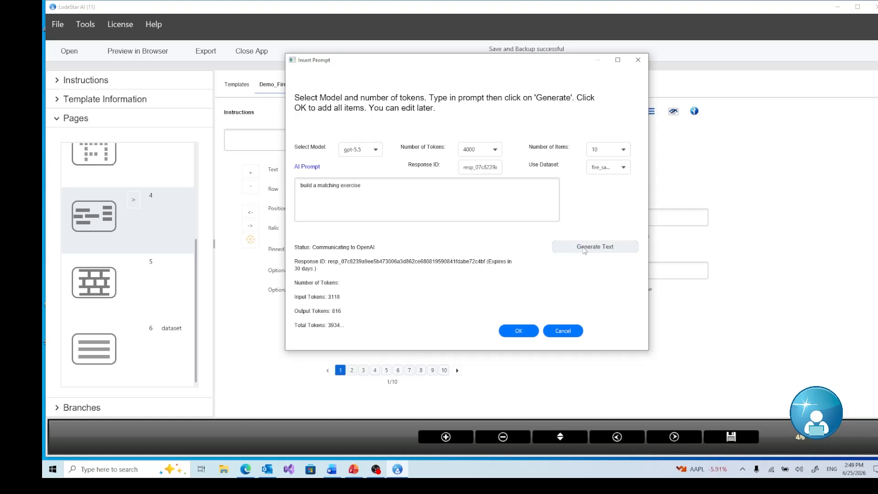
left_click(527, 332)
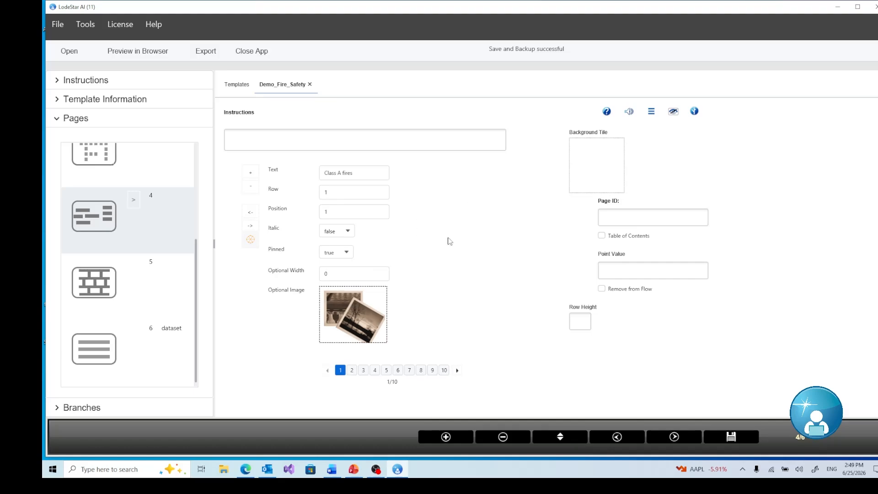
Review the text, row, position and pinned settings of the first two generated matching items
left_click(352, 371)
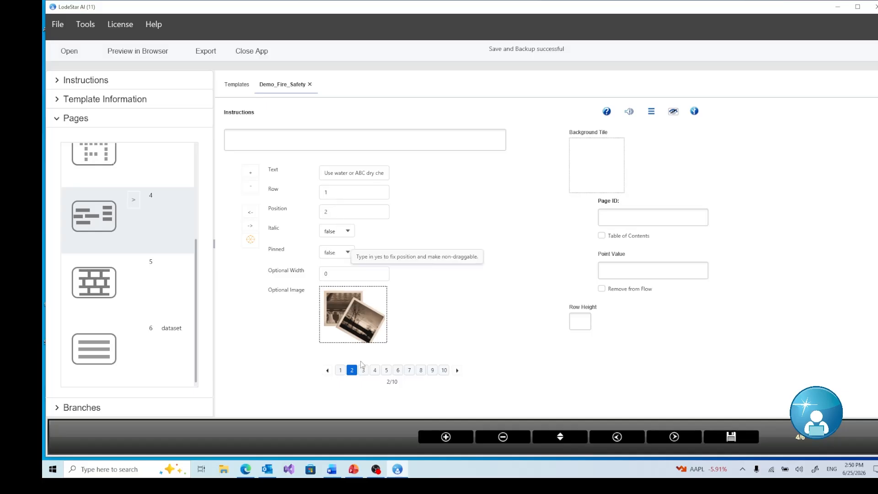
left_click(340, 370)
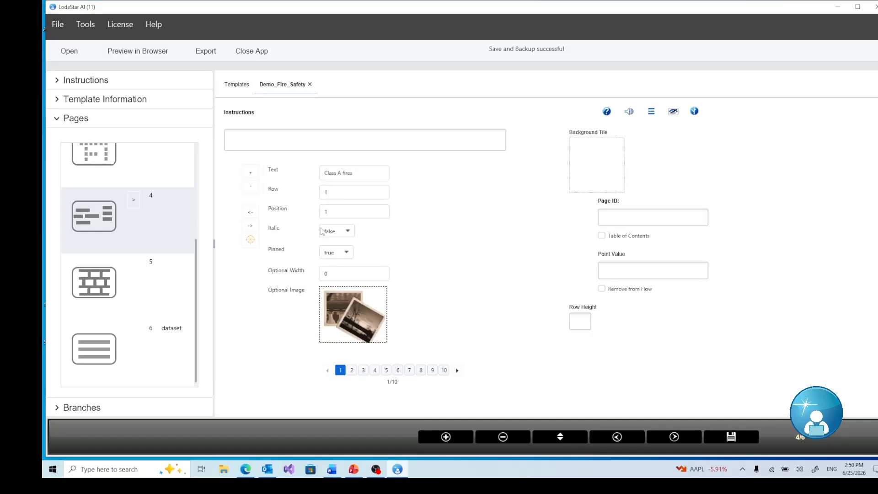
left_click(352, 371)
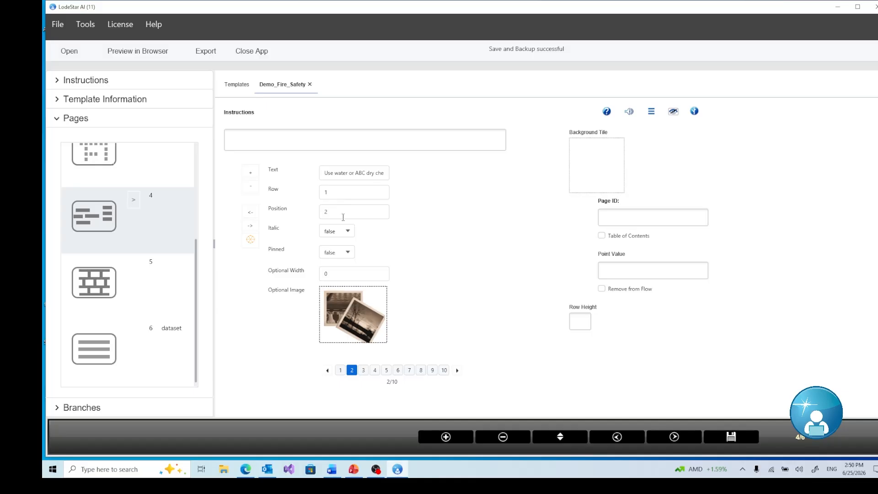
left_click(345, 213)
Add a page after the Organizer page and make it a Challenger page
left_click(452, 438)
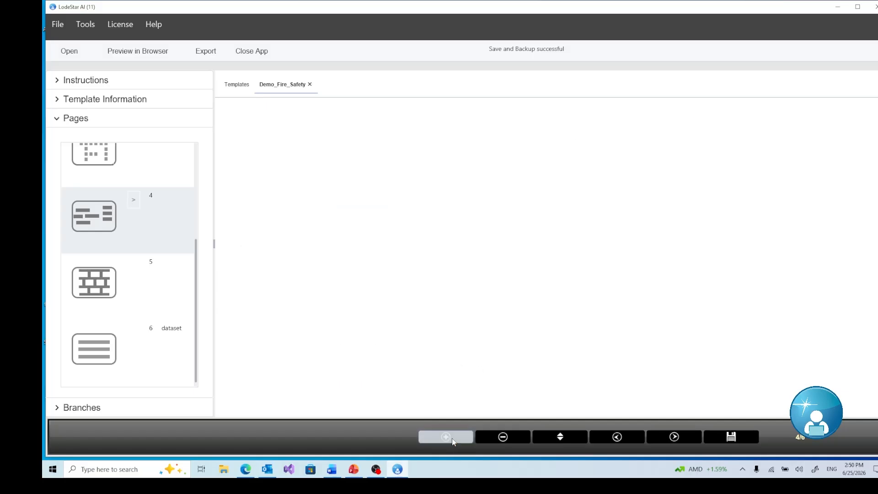
left_click(133, 200)
scroll(265, 137, "up", 5)
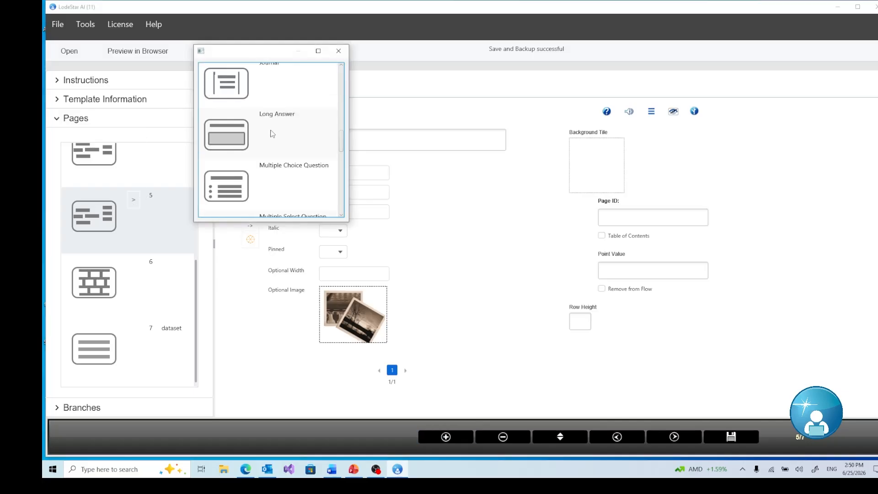
scroll(273, 133, "up", 1)
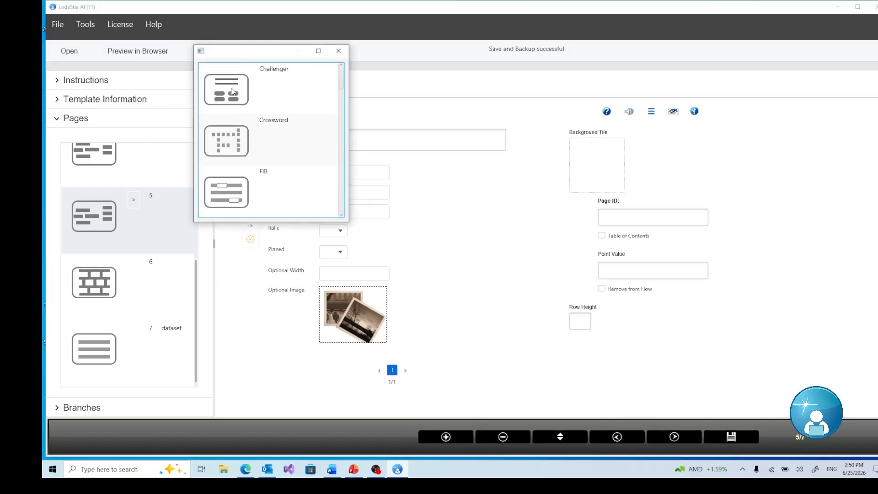
left_click(313, 67)
left_click(339, 51)
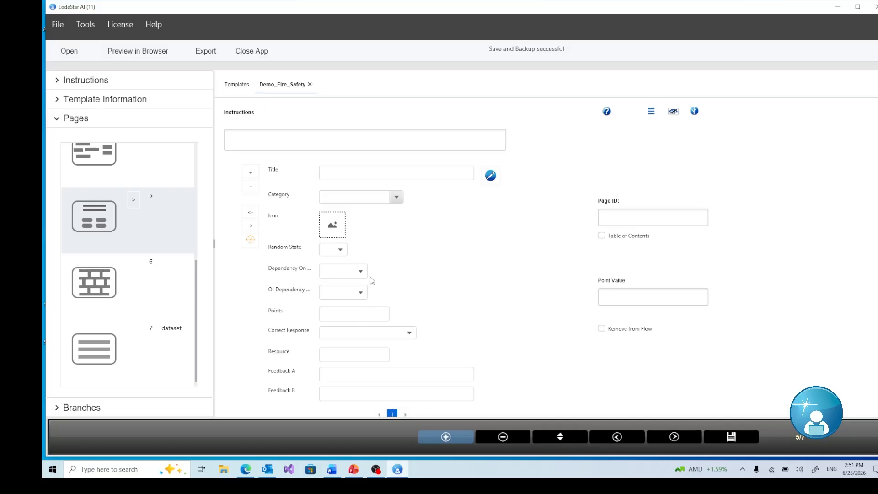
Generate 20 Challenger items from the fire_safety dataset with the AI prompt "build a challenge" and add them to the page
left_click(252, 241)
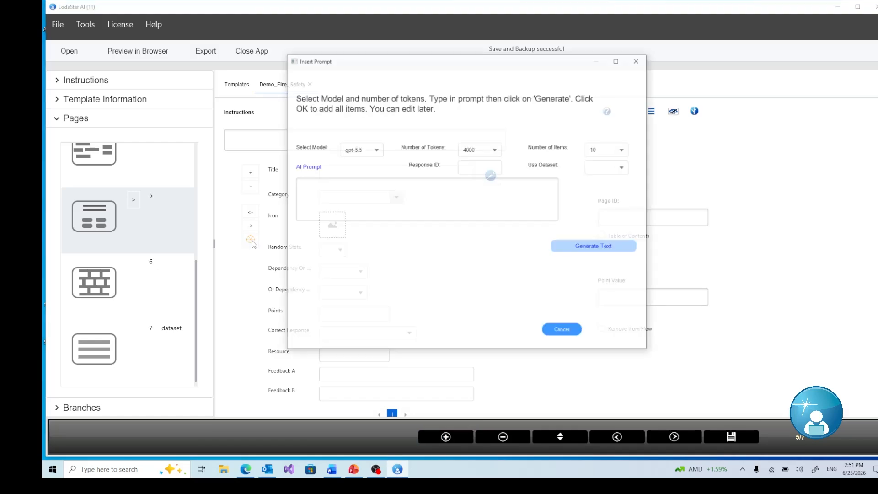
left_click(600, 150)
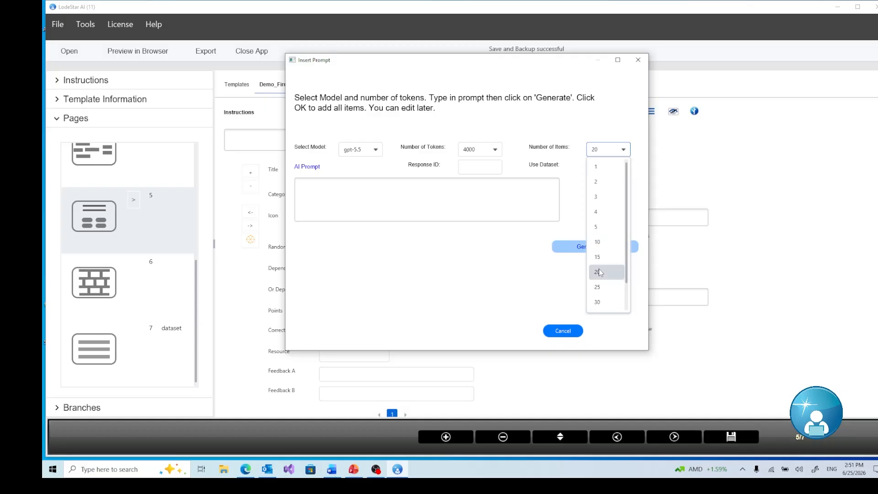
left_click(599, 272)
left_click(595, 168)
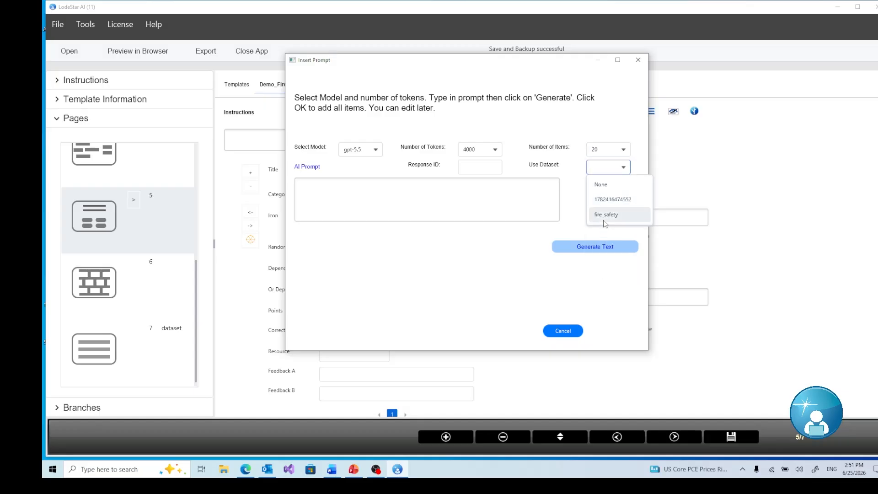
left_click(594, 215)
left_click(432, 198)
type("b")
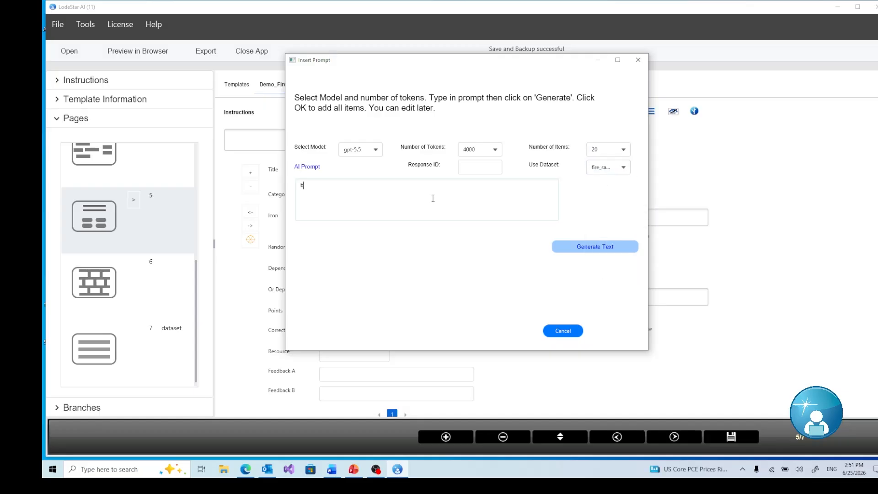
type("uild a challenge")
left_click(601, 249)
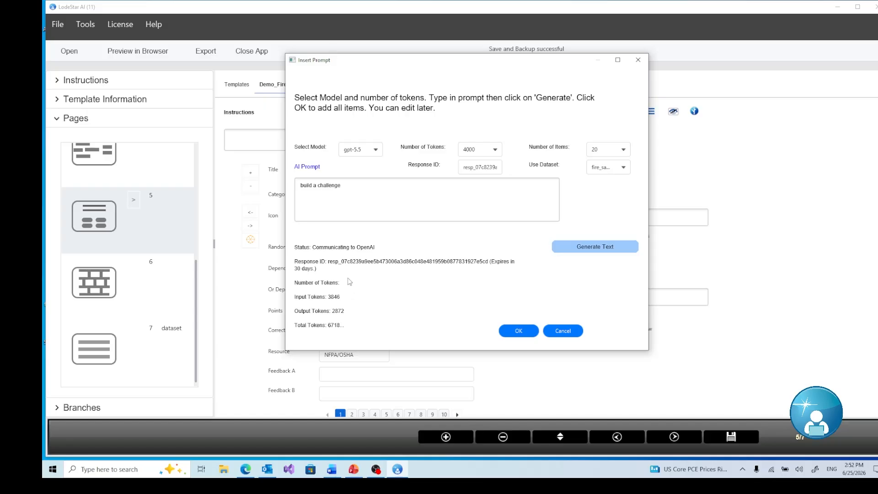
left_click(518, 330)
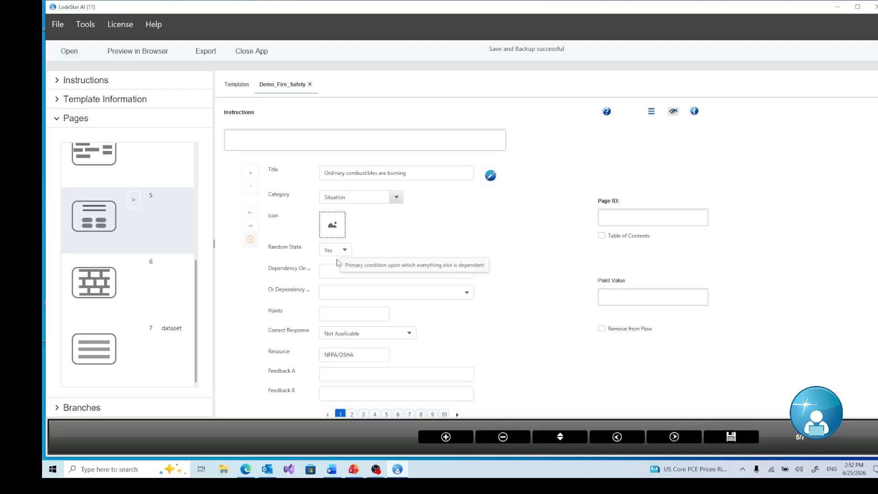
Review the titles, categories, dependencies and feedback of the generated Challenger items 1 through 9
left_click(351, 415)
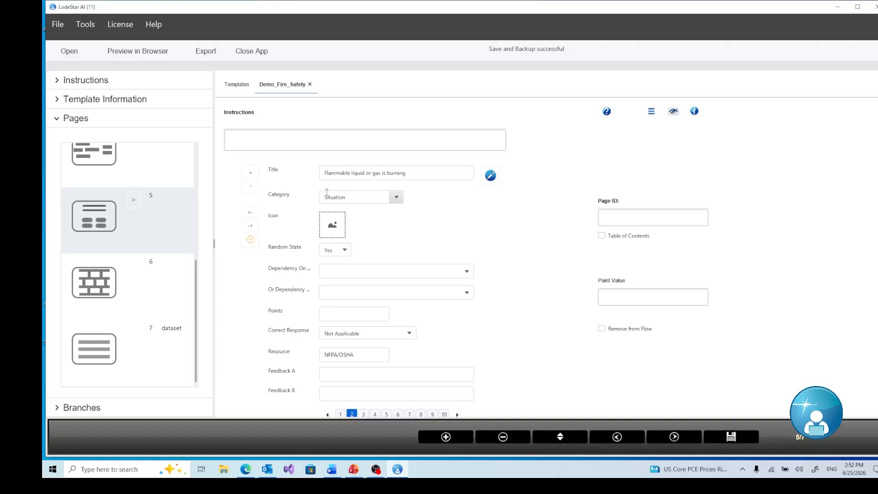
left_click(340, 414)
left_click(352, 414)
left_click(363, 415)
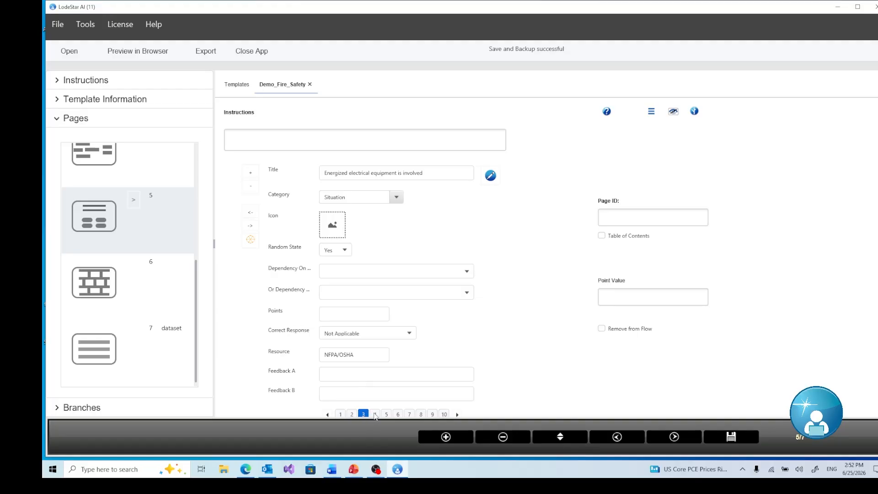
left_click(375, 415)
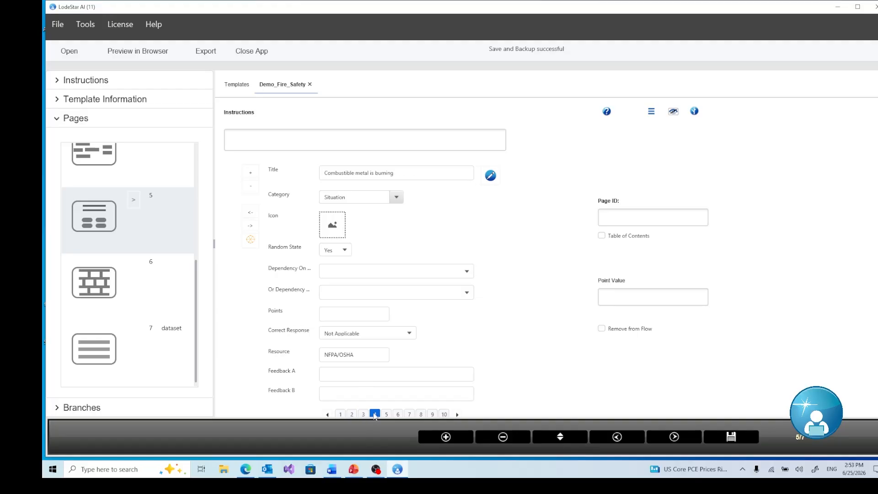
left_click(387, 415)
left_click(397, 414)
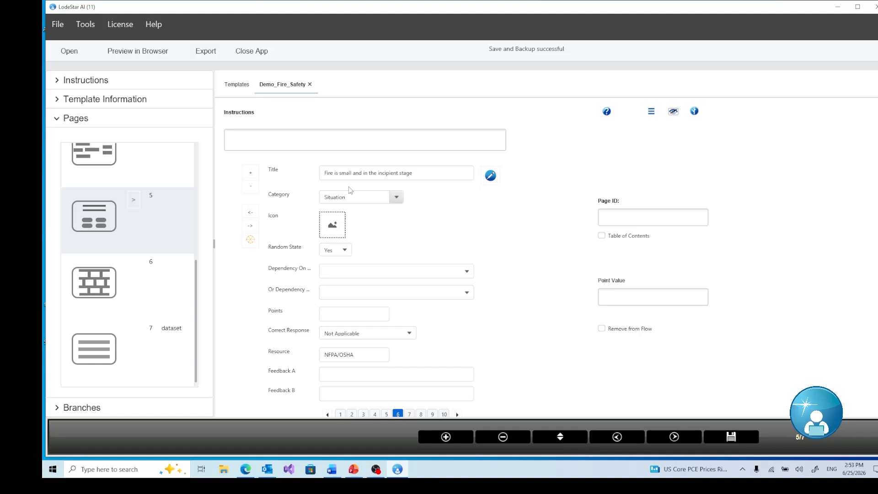
left_click(410, 415)
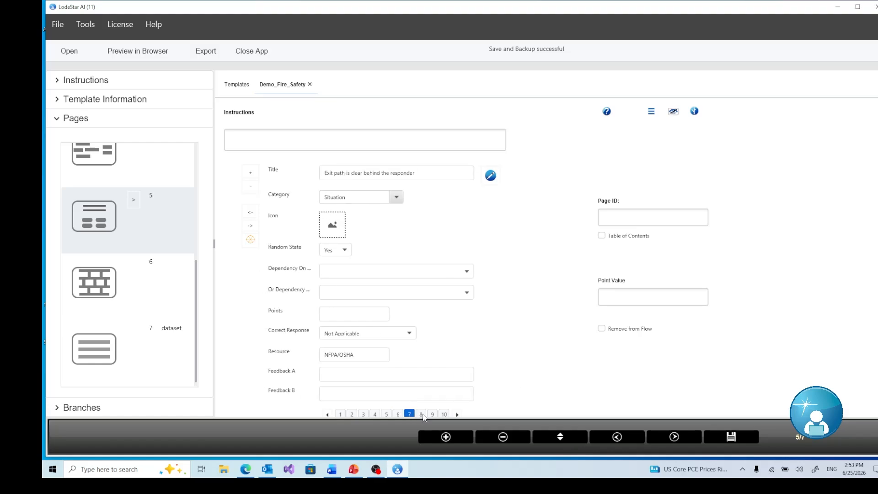
left_click(421, 414)
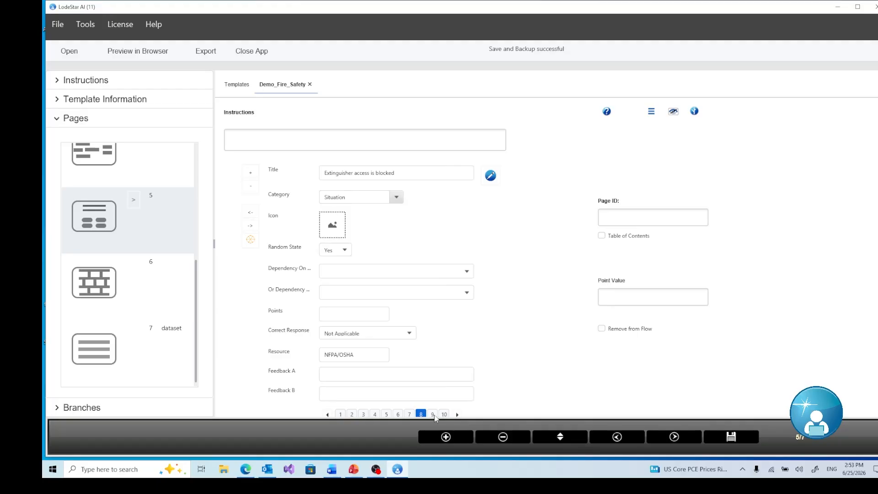
left_click(432, 414)
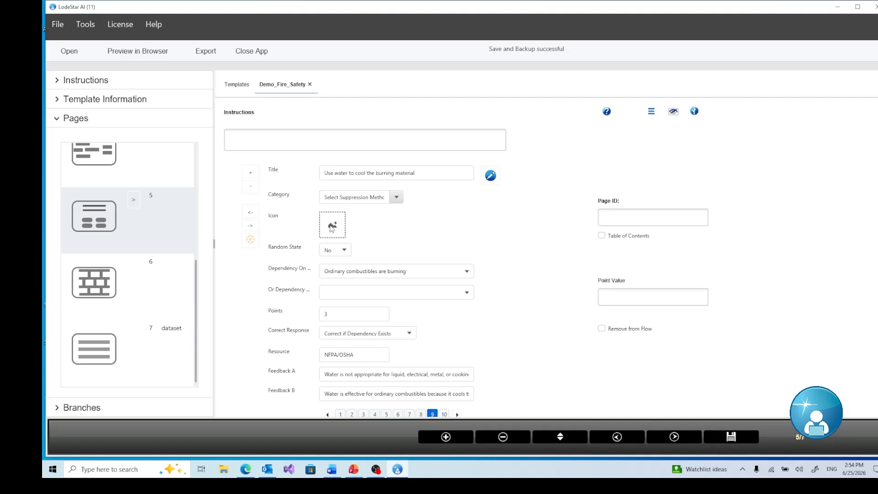
Review the points, correct response options, resource and feedback of the "Use water to cool the burning material" Challenger item
scroll(417, 227, "down", 1)
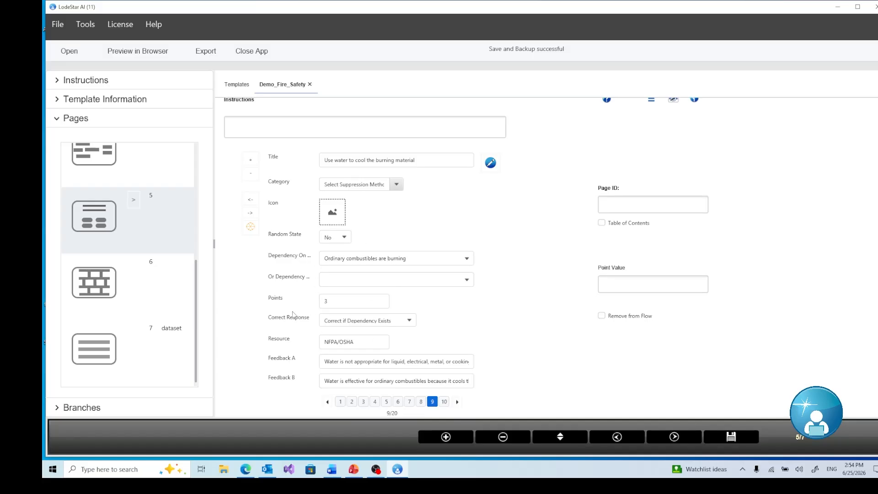
left_click(334, 302)
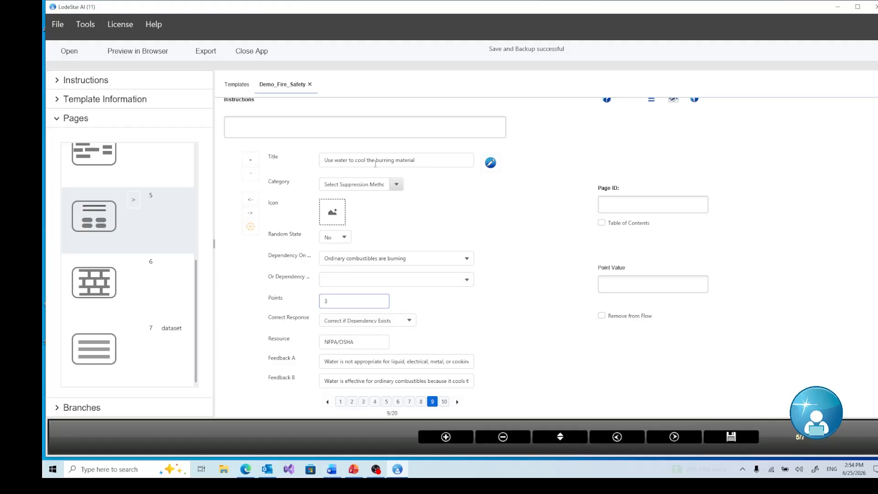
left_click(340, 325)
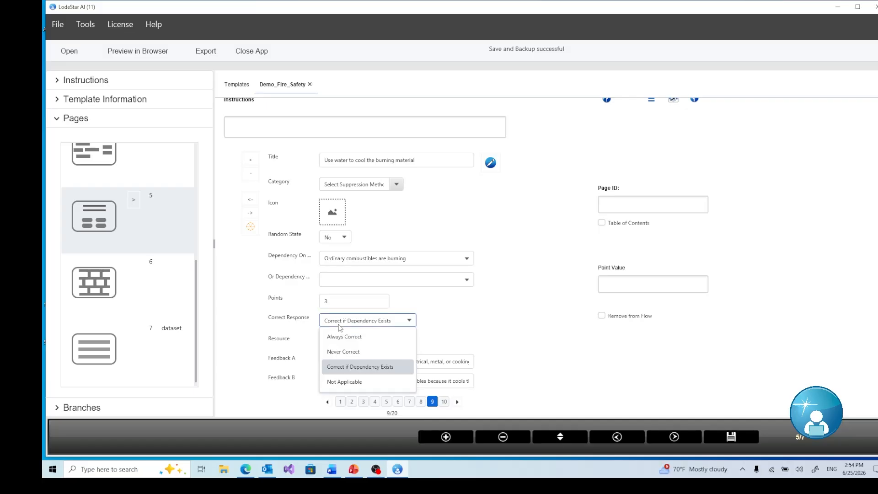
left_click(510, 297)
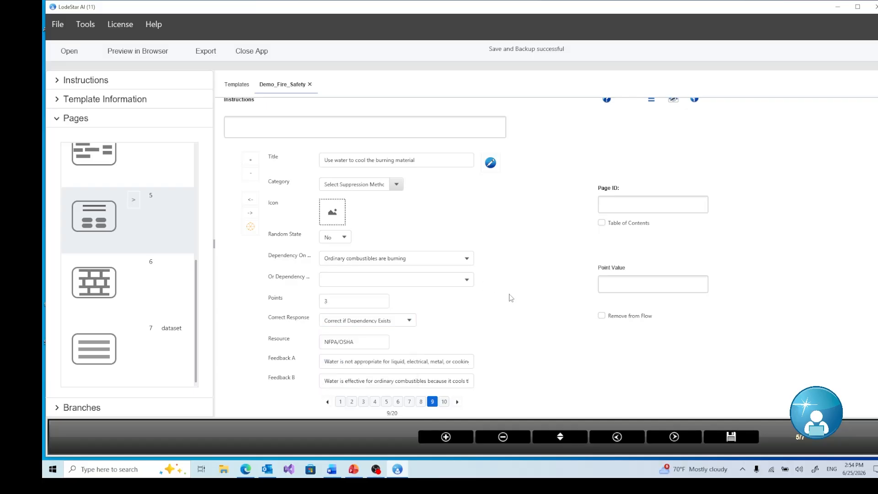
left_click(356, 346)
left_click(359, 364)
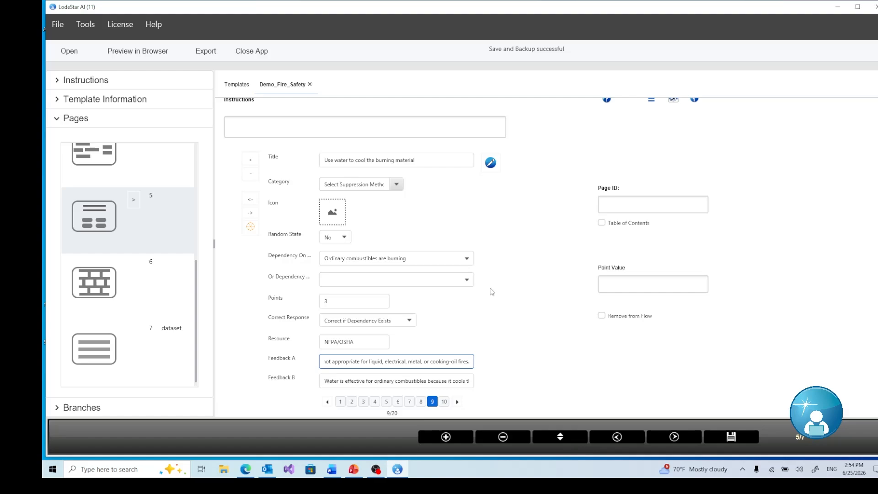
Set the Challenger page's ID to "Challenge" and include the page in the table of contents
left_click(635, 203)
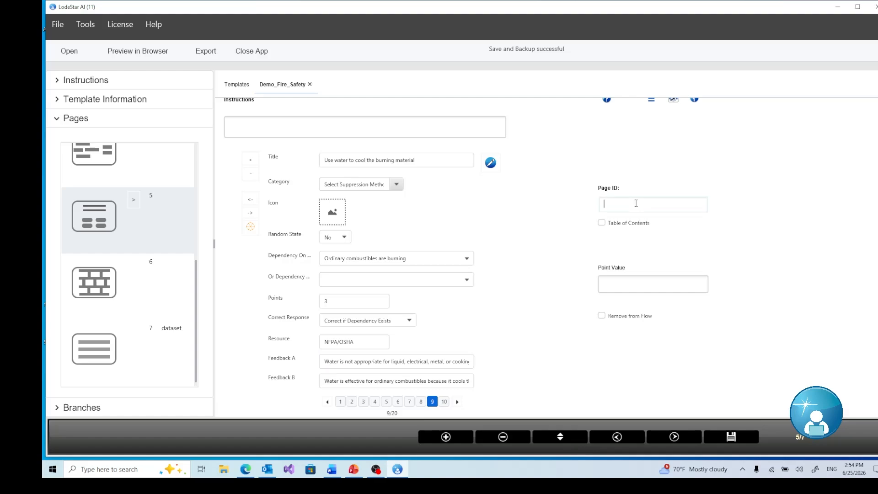
type("Chall")
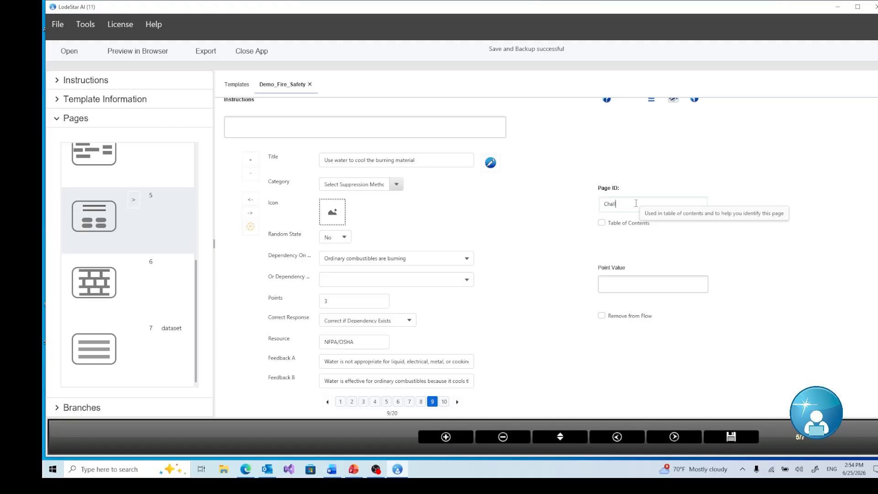
type("enge")
scroll(604, 228, "up", 1)
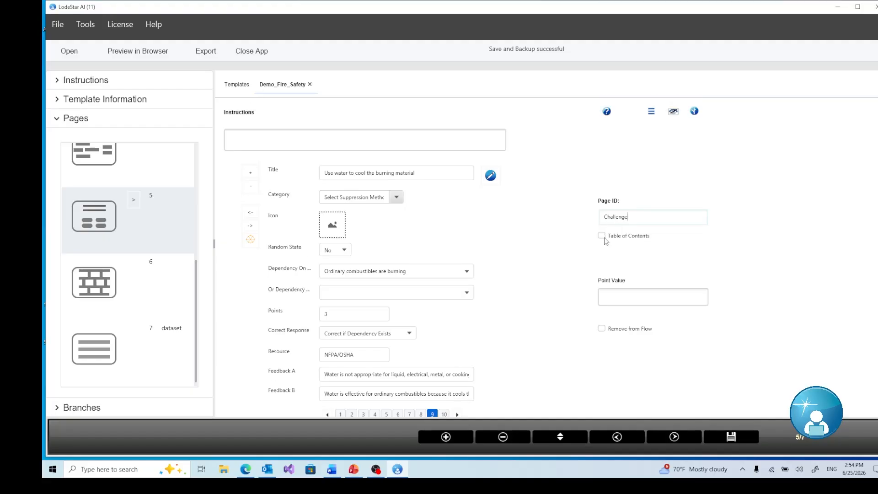
left_click(603, 237)
Preview the fire safety project in the browser and look through its table of contents from the title page
left_click(148, 54)
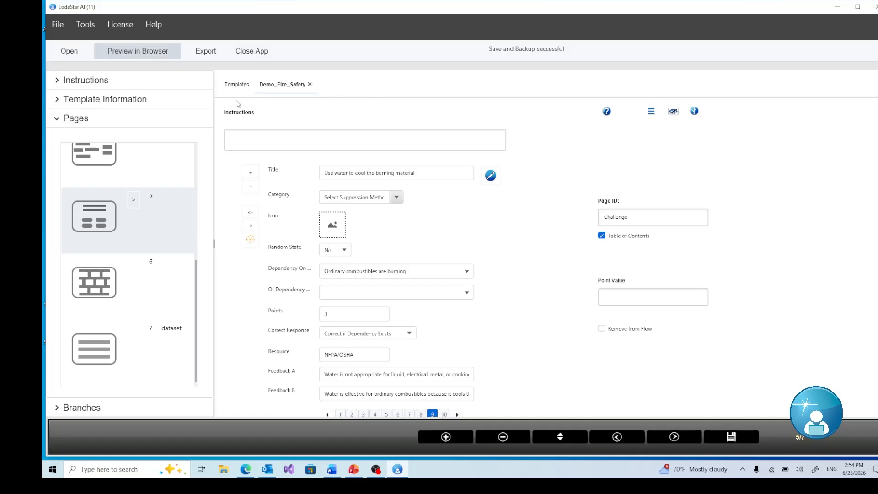
left_click(147, 56)
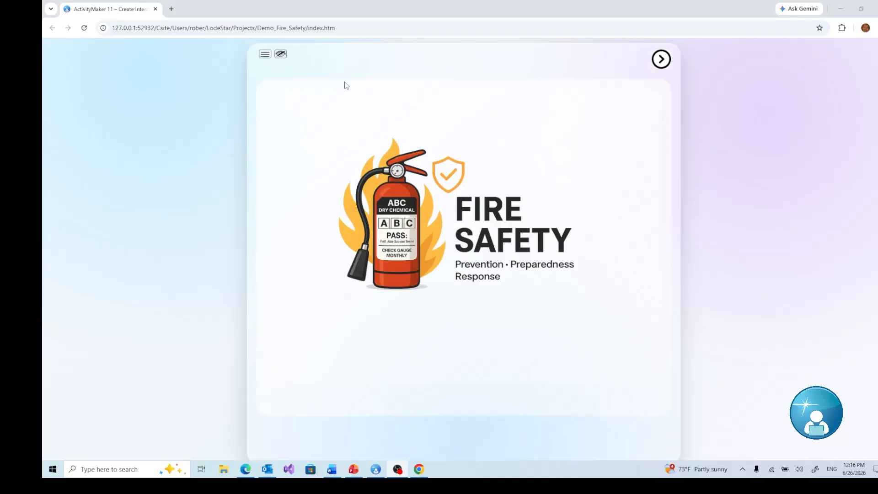
left_click(263, 55)
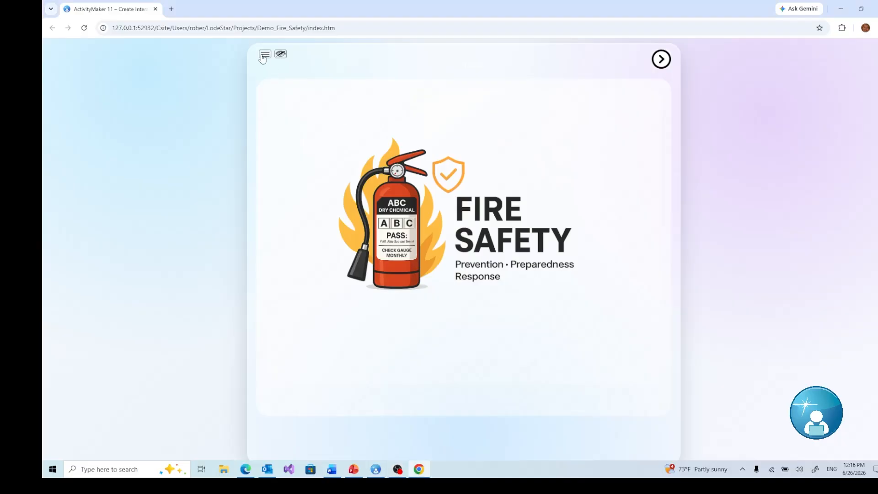
left_click(263, 55)
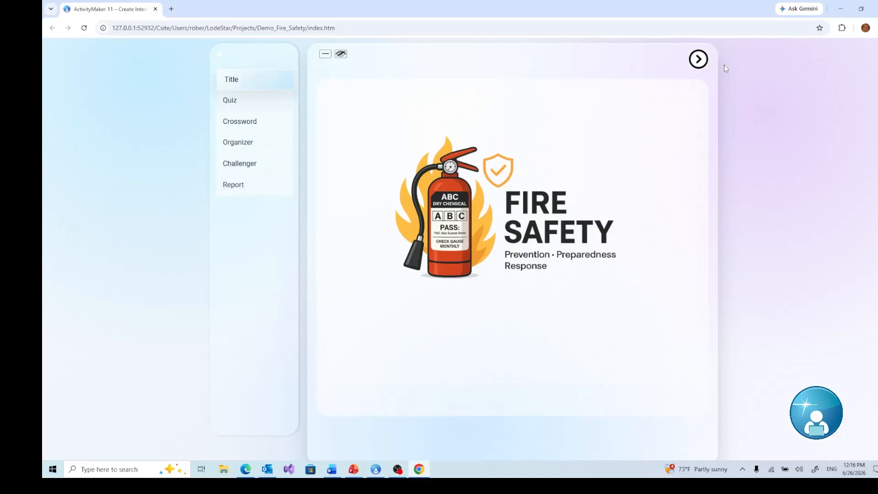
left_click(700, 63)
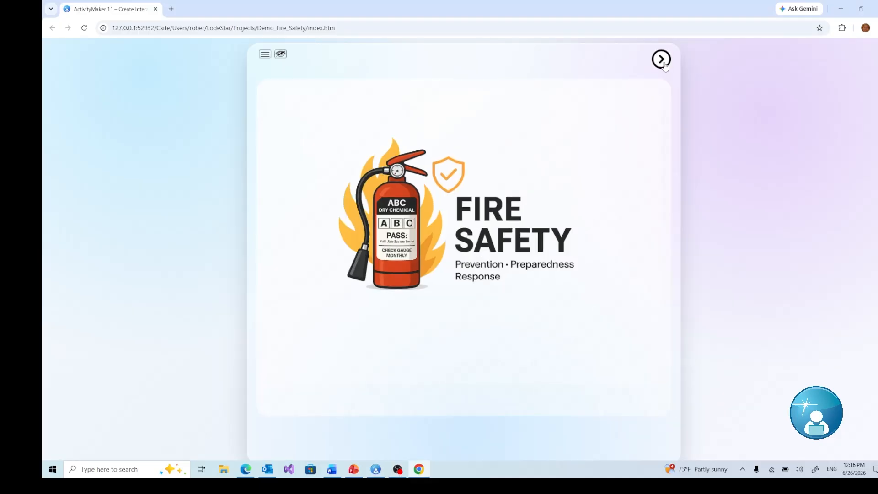
Go to the quiz page, submit "Class C fire" for the electrical equipment question, and submit the combustible metal fires question
left_click(662, 61)
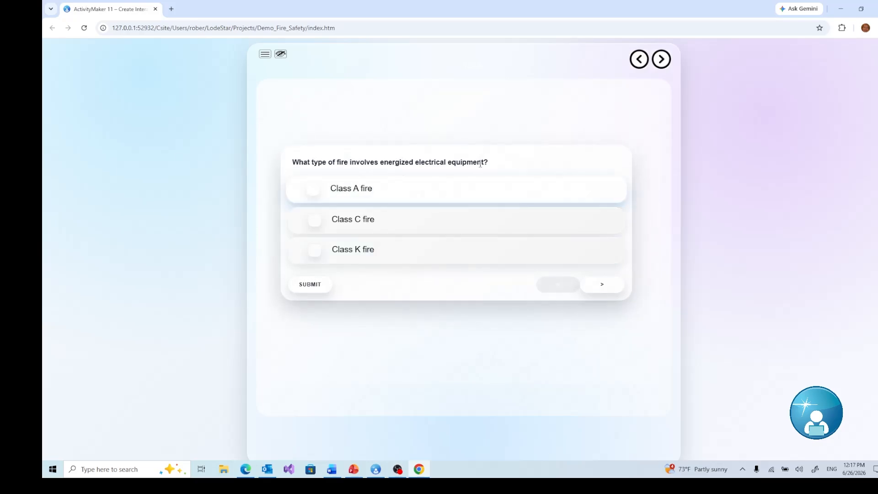
left_click(318, 221)
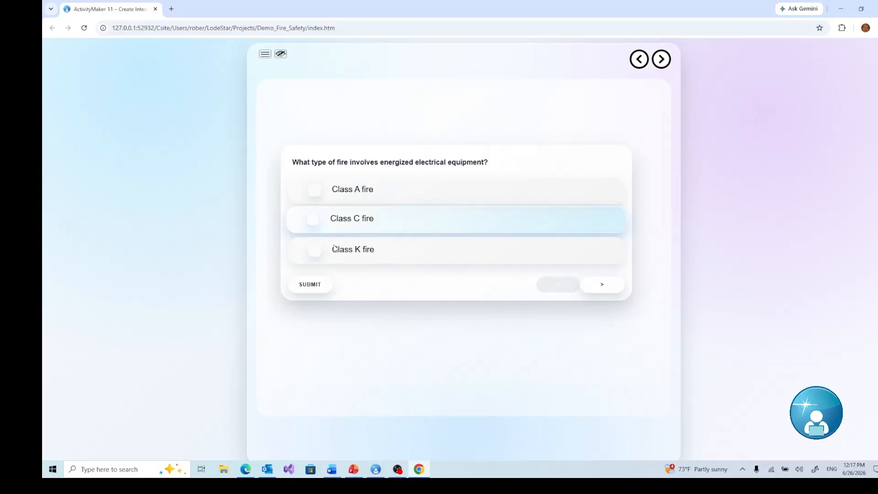
left_click(309, 285)
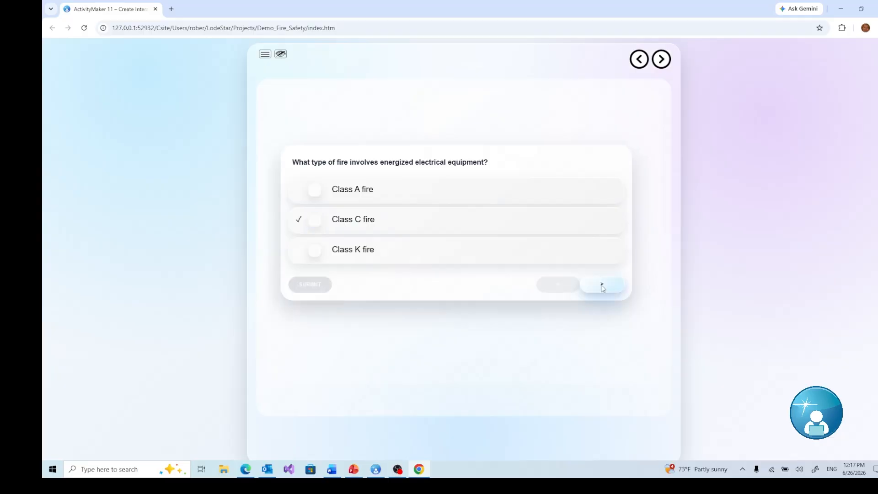
left_click(602, 285)
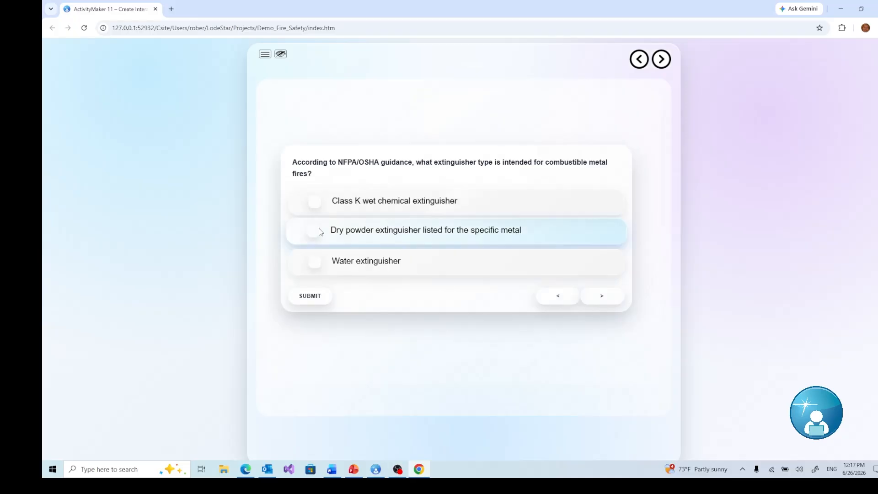
left_click(315, 295)
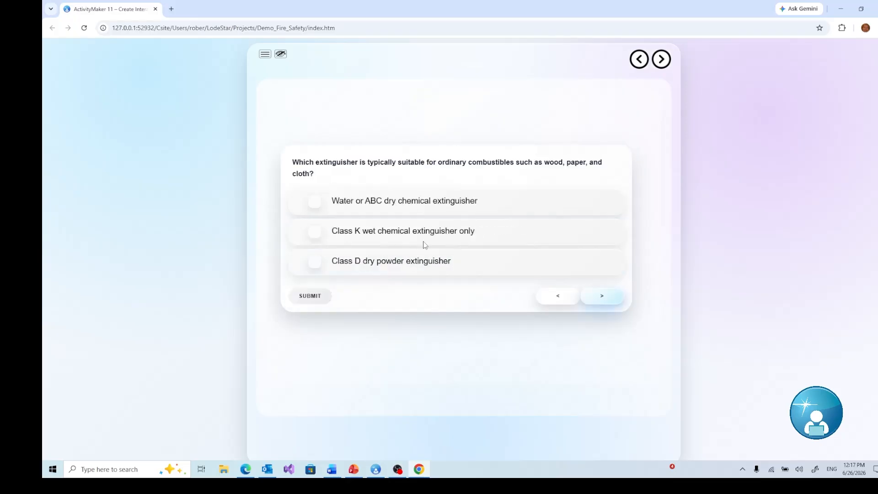
Answer the ordinary combustibles question with "Class K wet chemical extinguisher only" and submit it to test the feedback
left_click(425, 242)
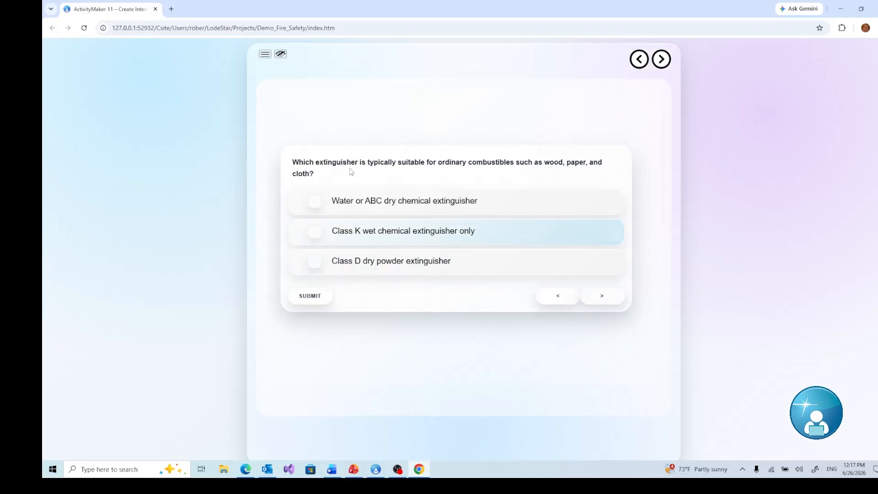
left_click(418, 203)
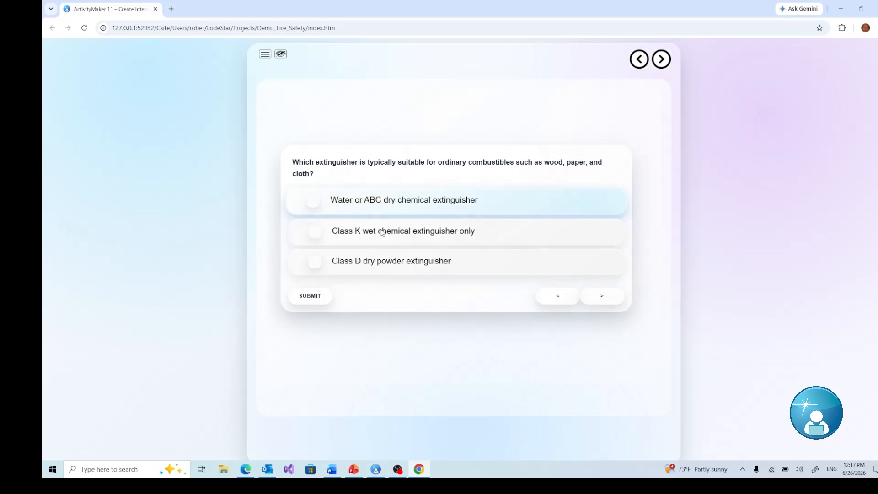
left_click(316, 237)
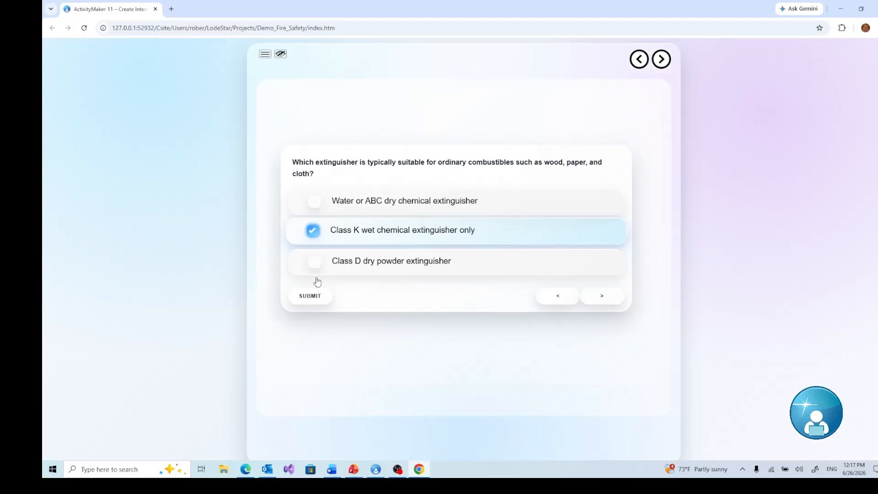
left_click(315, 300)
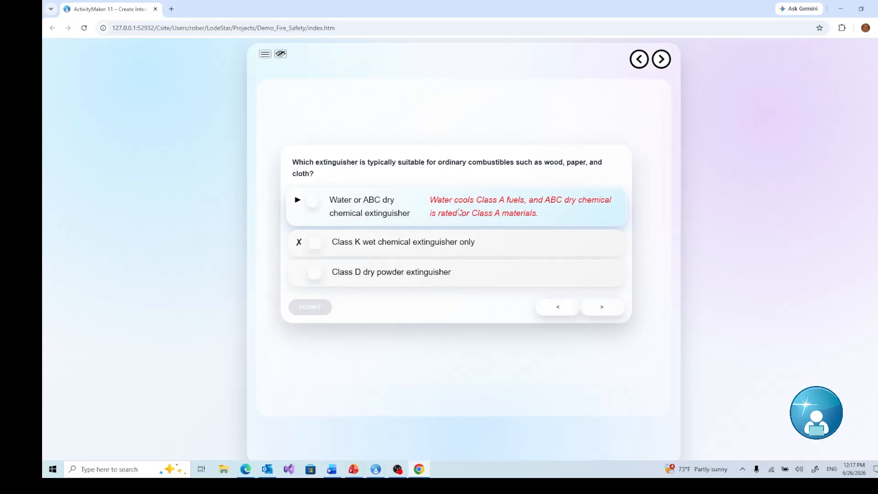
Go to the crossword page and fill in PASS for "Pull Aim Squeeze" and OSHA for "Workplace safety"
left_click(662, 60)
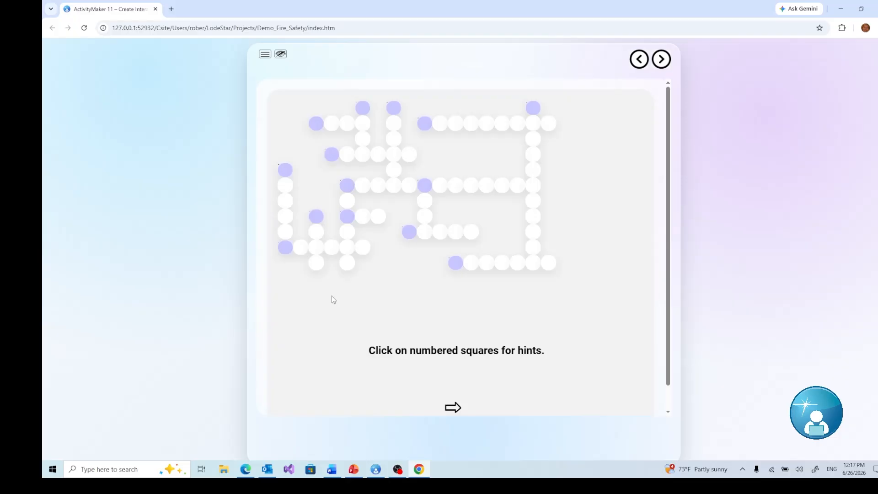
left_click(315, 121)
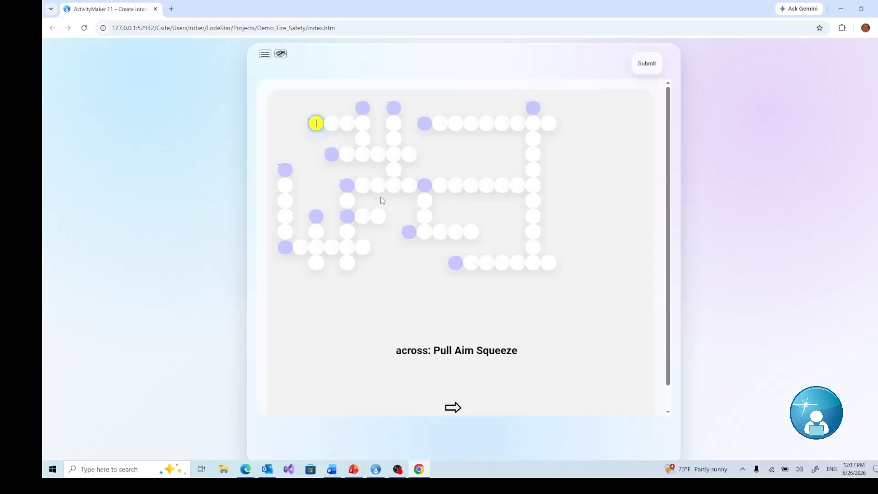
type("P")
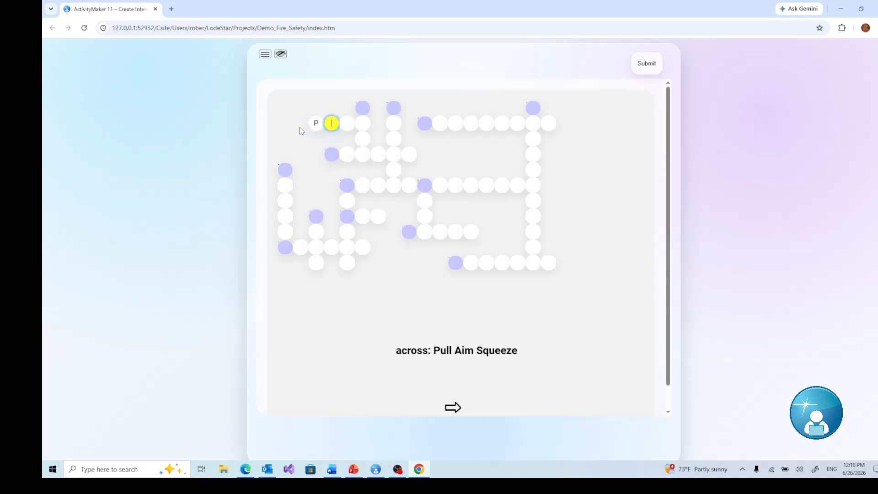
type("ASS")
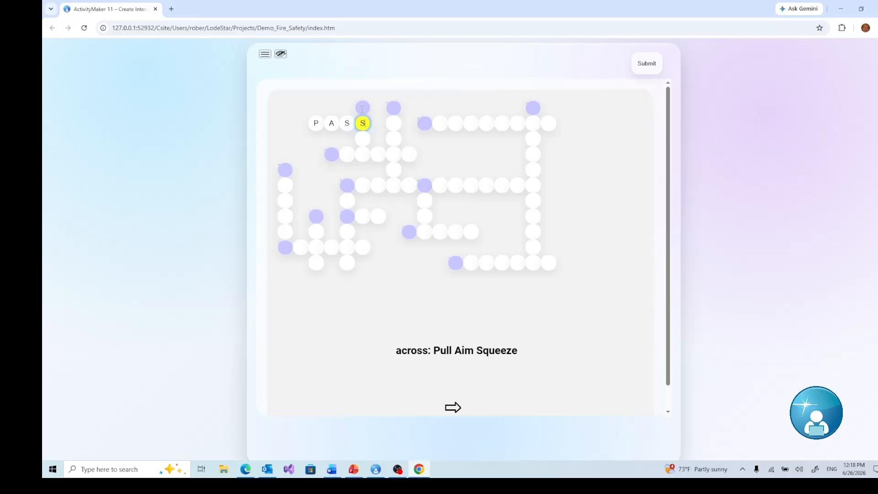
left_click(362, 108)
type("OSH")
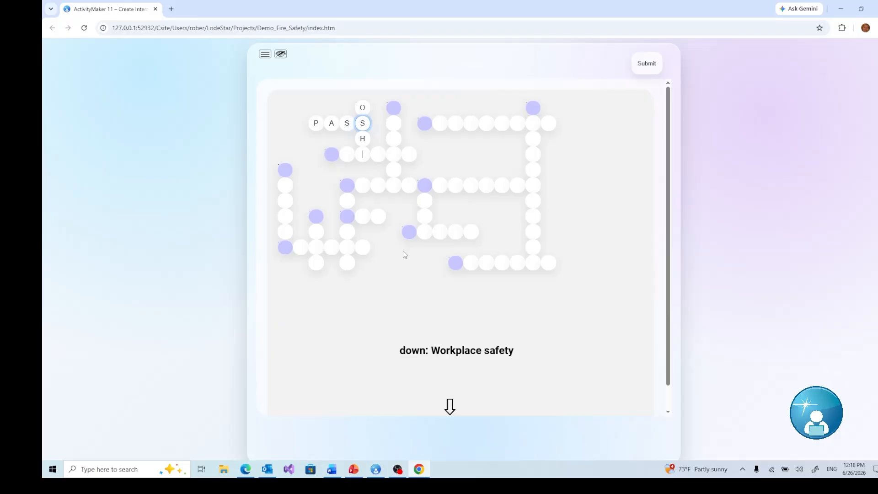
type("A")
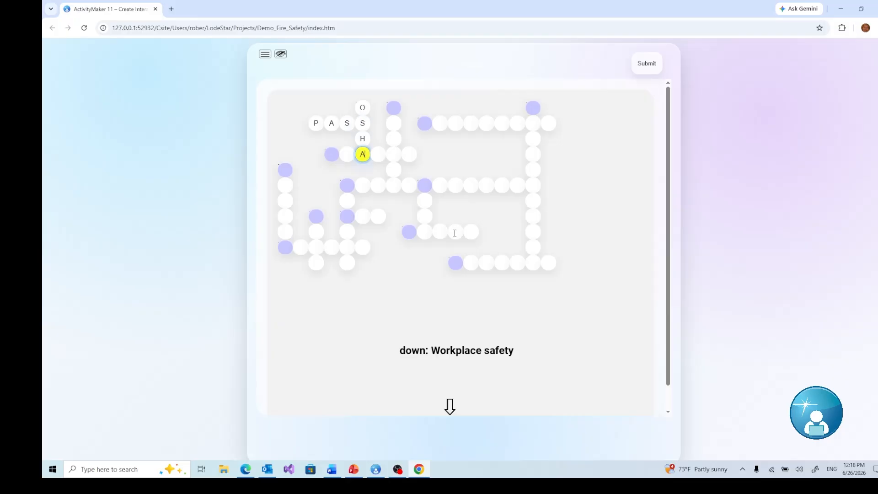
Fill in W_TER for the across hint "Cools Class A" and submit the crossword
left_click(409, 231)
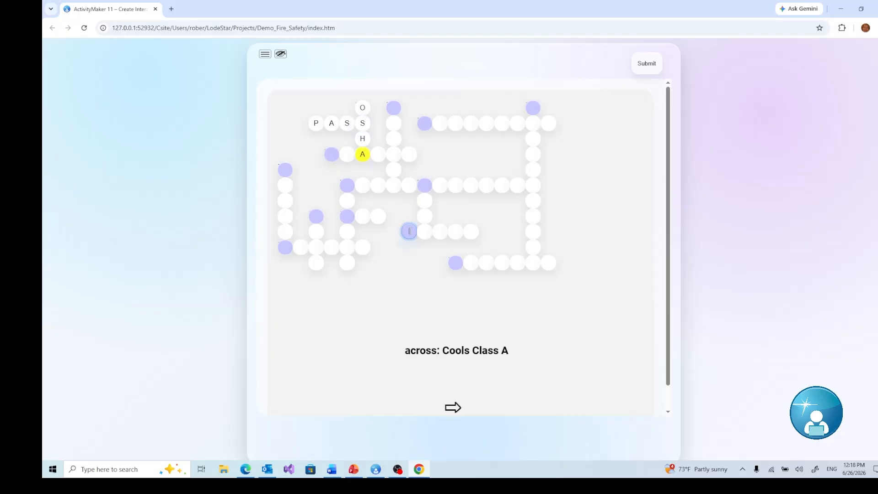
type("WW")
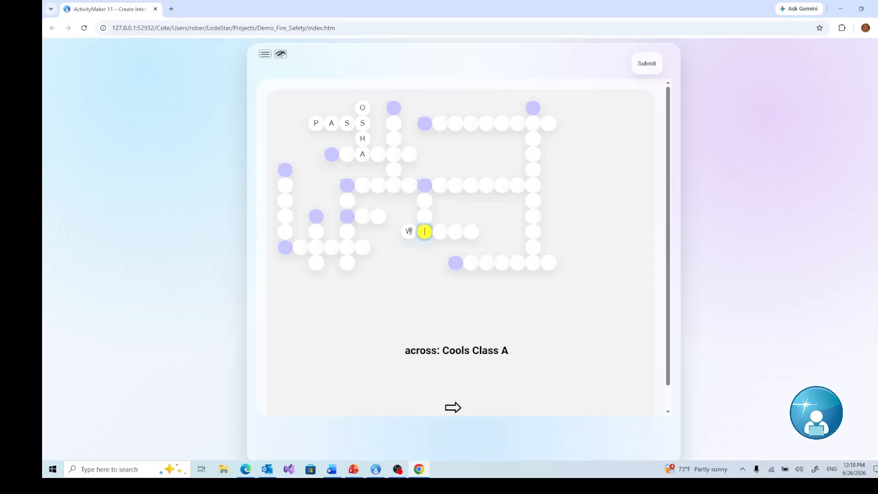
type("x")
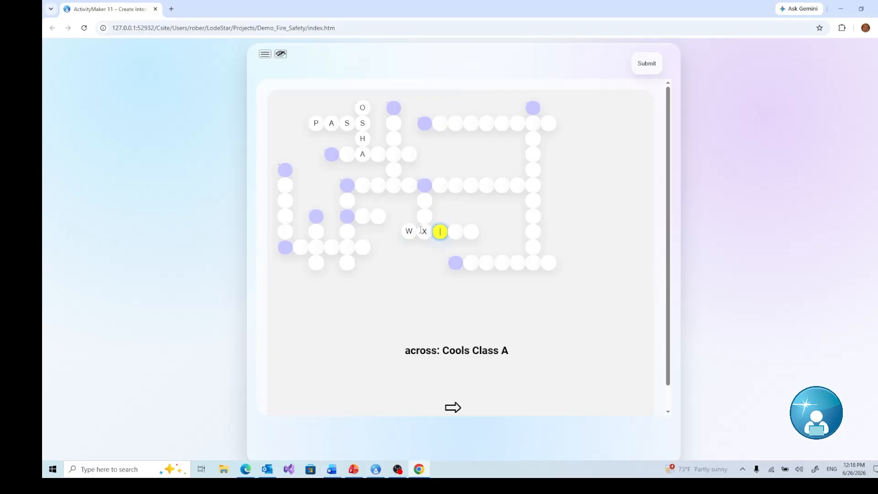
type("TER")
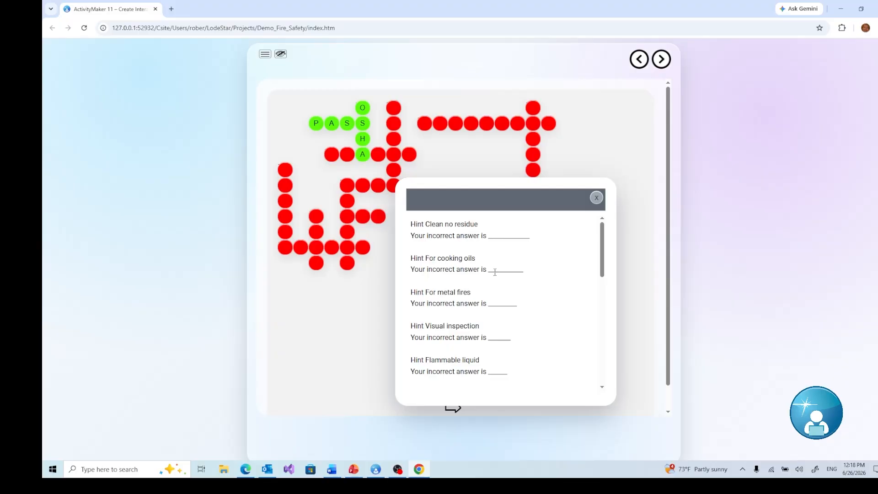
Review the crossword's answer feedback for every hint, down to the last one
scroll(451, 276, "down", 1)
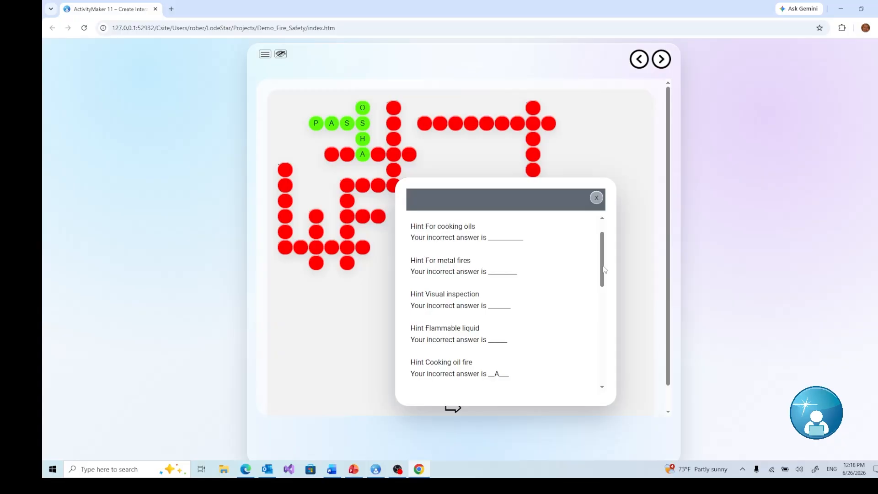
left_click_drag(603, 270, 605, 387)
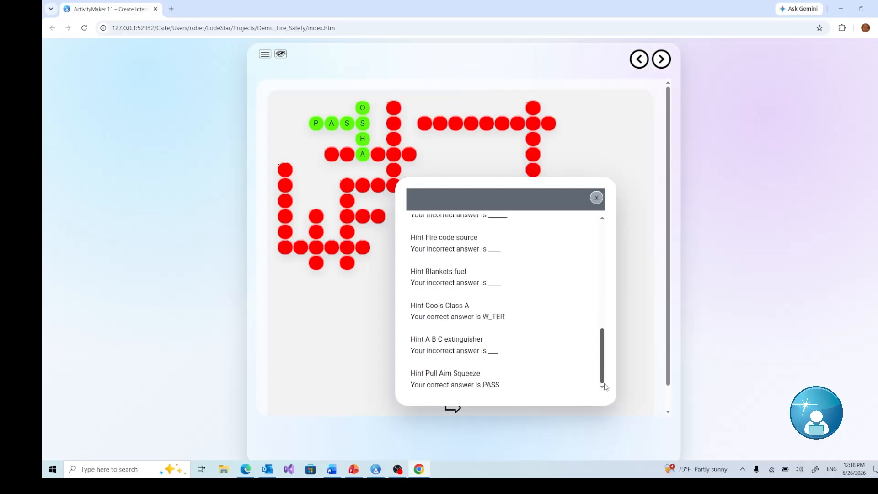
scroll(510, 274, "down", 1)
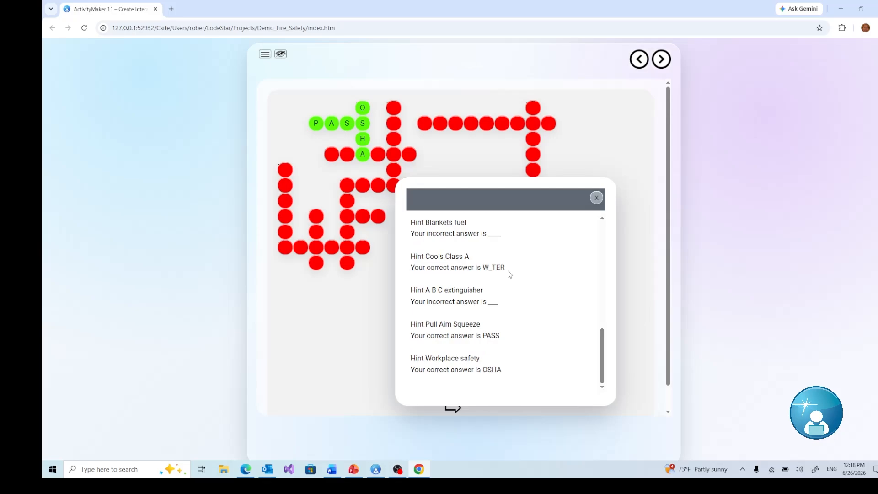
Go to the organizer page and place the foam, CO2 or BC/ABC answer beside Class C fires and the water answer beside Class A fires
left_click(596, 199)
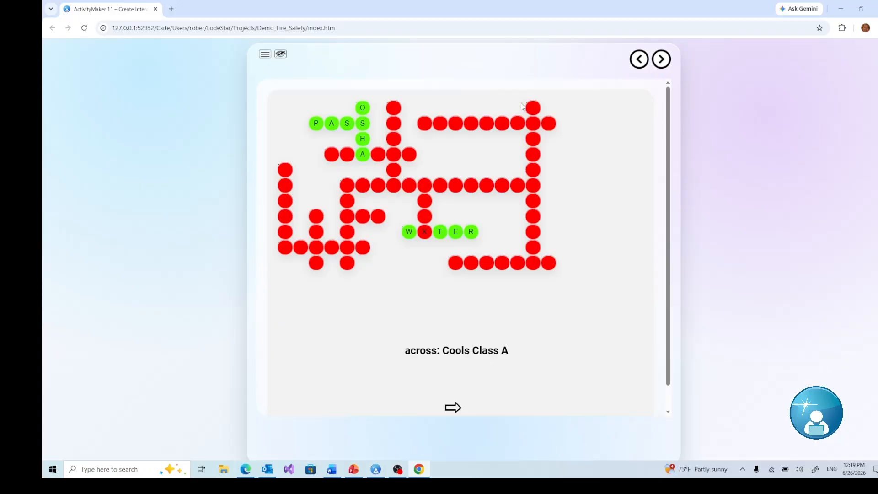
left_click(660, 60)
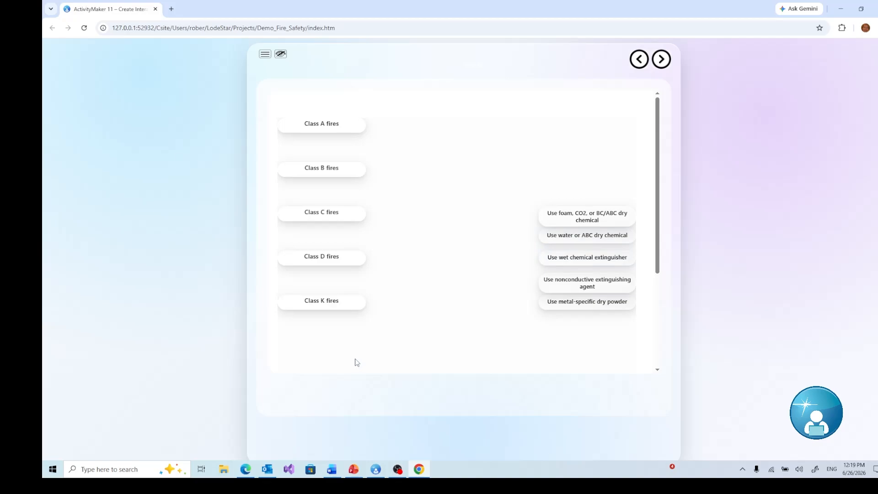
left_click_drag(587, 216, 410, 230)
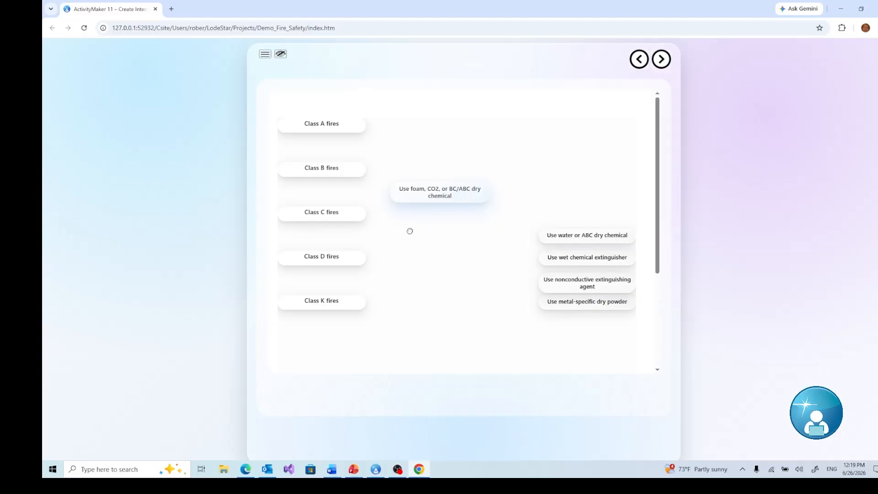
left_click_drag(409, 231, 409, 232)
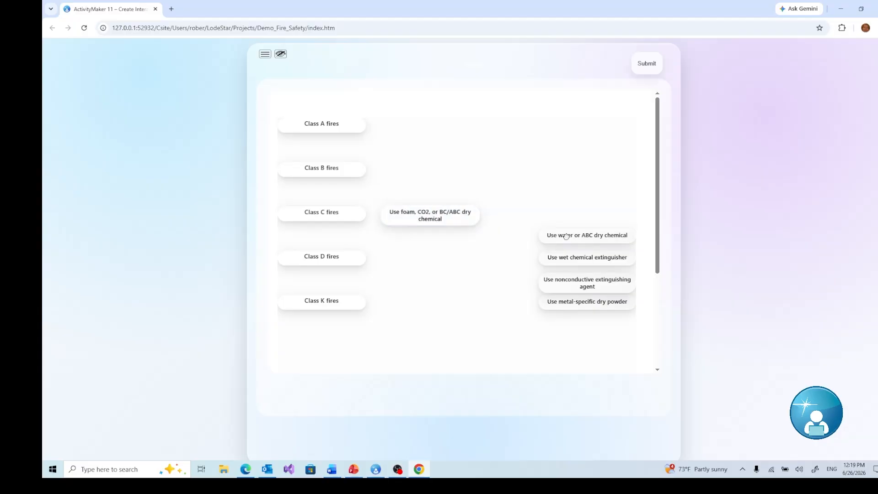
left_click_drag(566, 236, 415, 128)
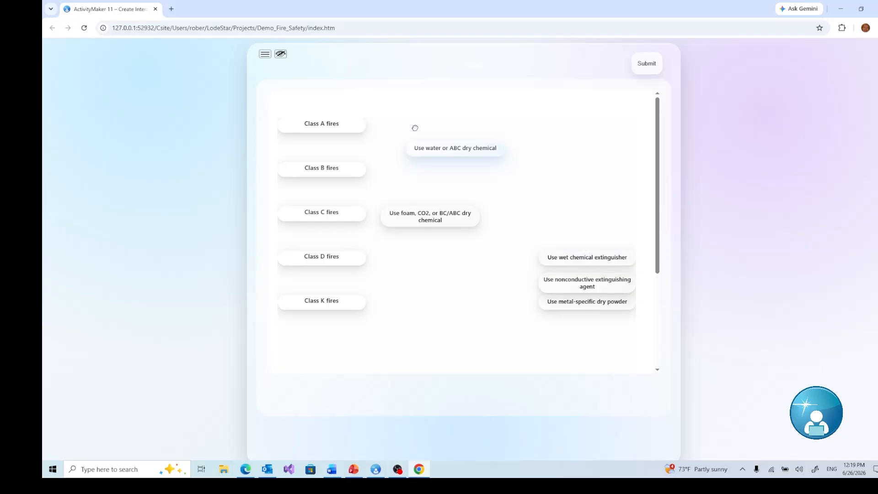
Match wet chemical extinguisher to Class K, metal-specific dry powder to Class D and nonconductive agent to Class B, and submit the organizer
left_click_drag(565, 258, 402, 306)
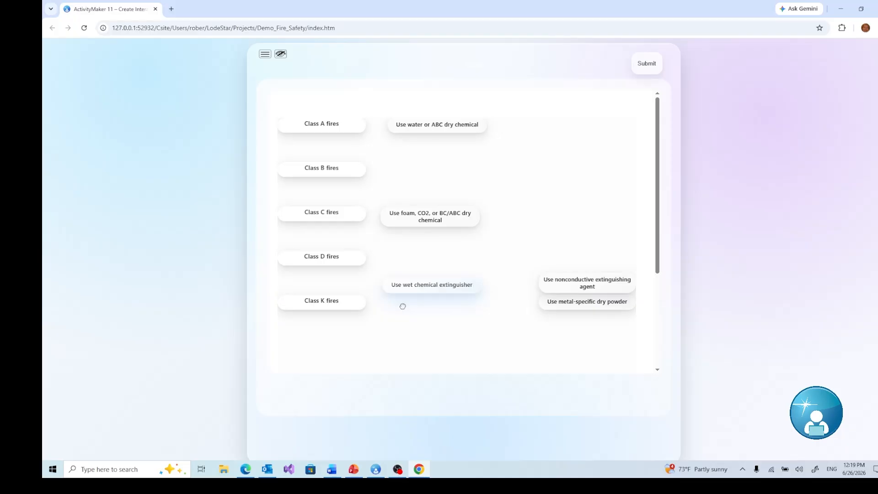
left_click_drag(403, 306, 405, 305)
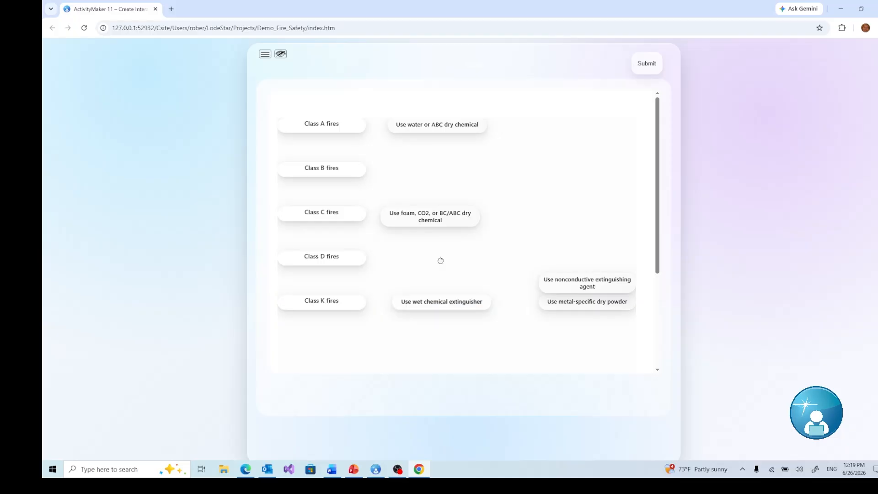
left_click_drag(441, 261, 417, 256)
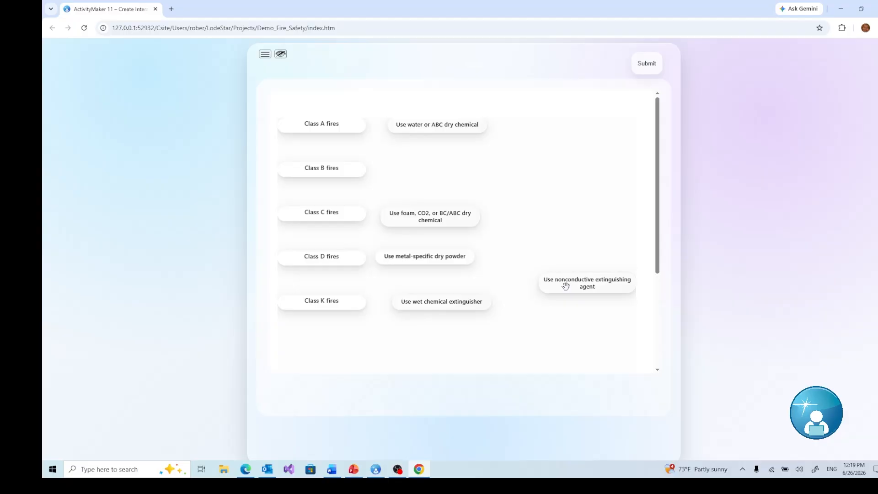
left_click_drag(566, 285, 430, 165)
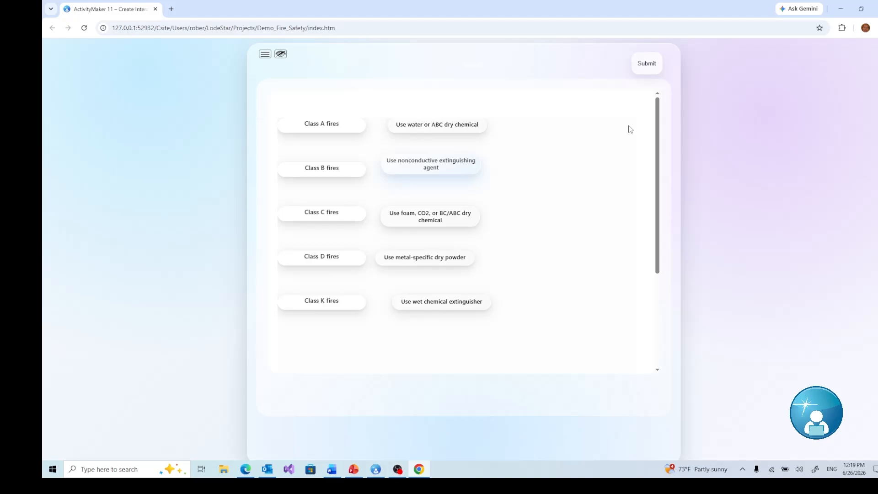
left_click(653, 68)
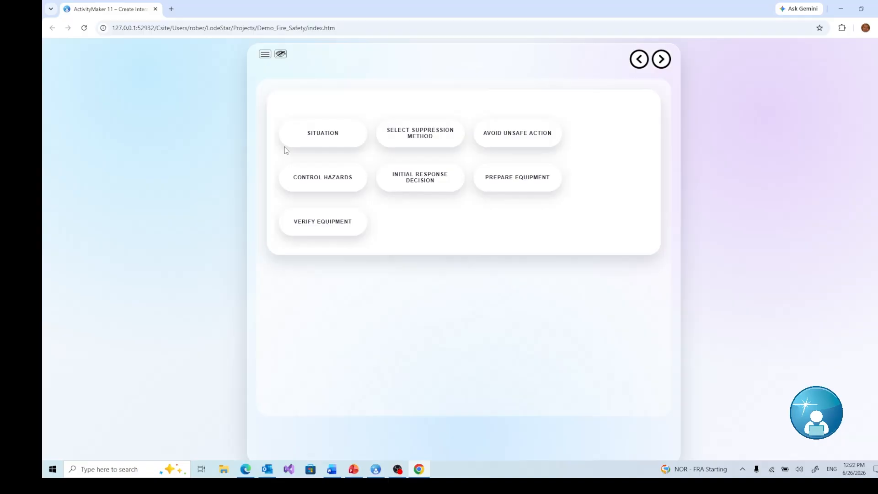
In the challenger, select "Use a nonconductive extinguishing agent" and "De-energize equipment if it can be done safely", and open the equipment preparation options
left_click(424, 139)
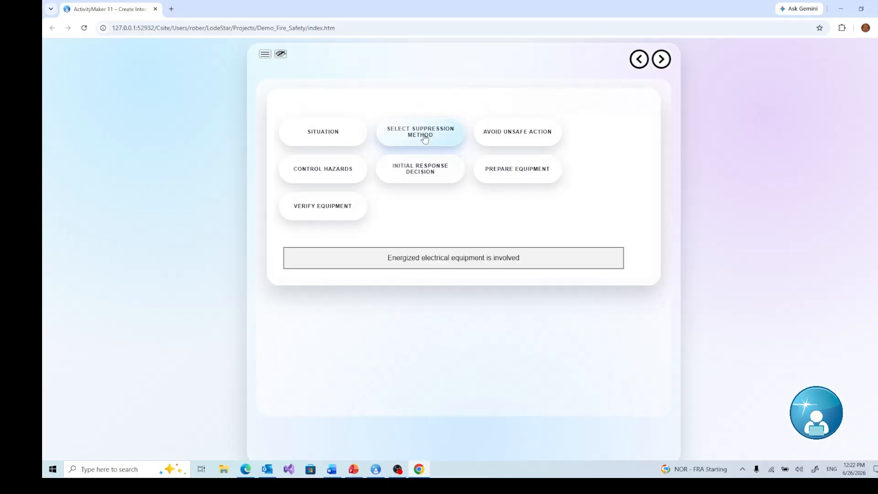
left_click(420, 169)
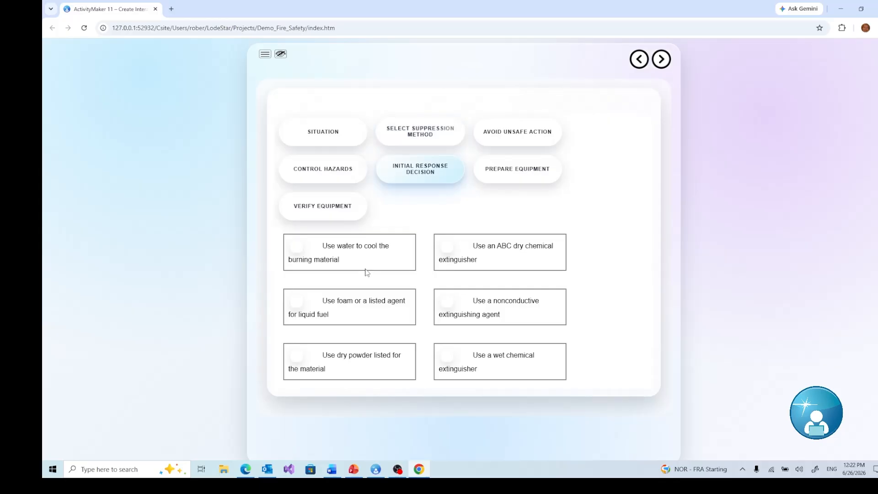
scroll(501, 346, "down", 1)
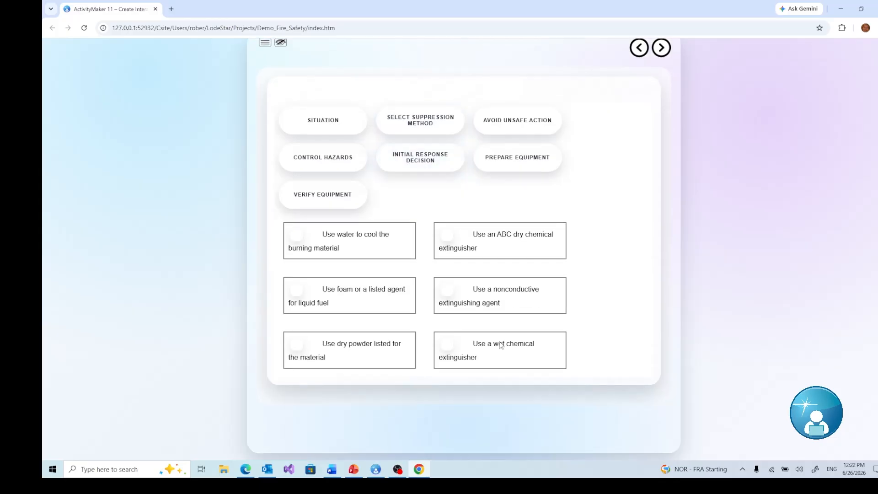
left_click(519, 295)
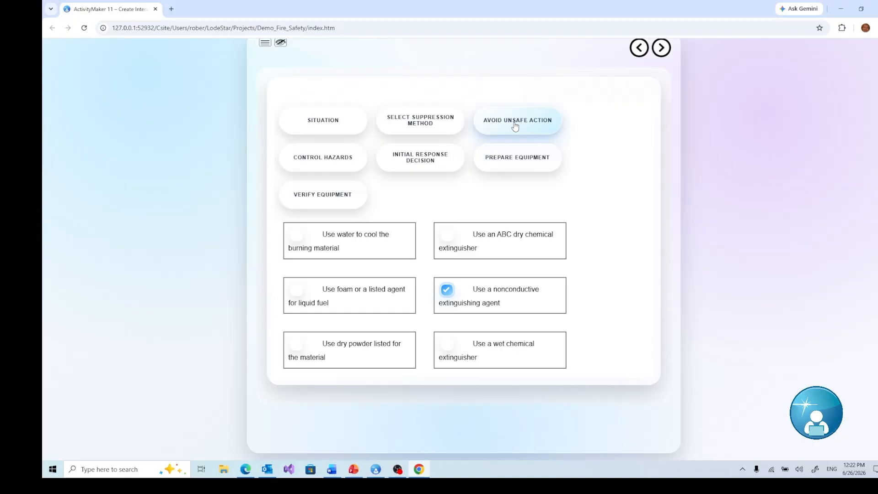
left_click(421, 161)
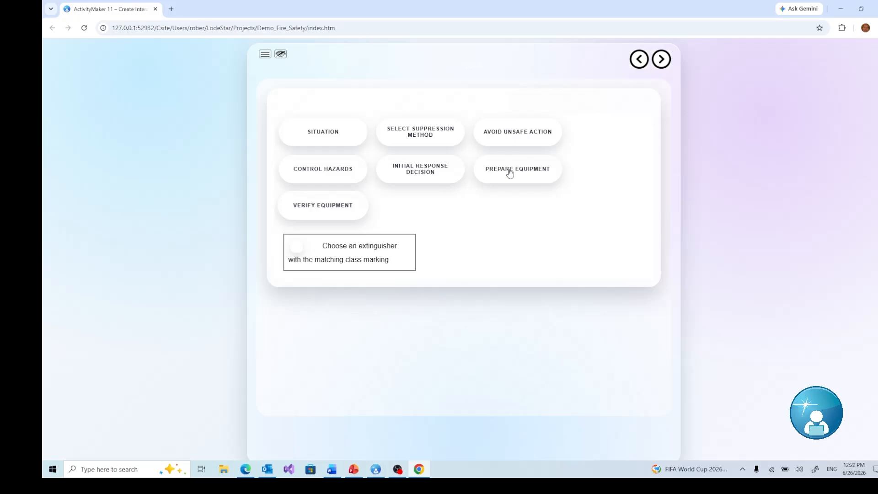
left_click(510, 173)
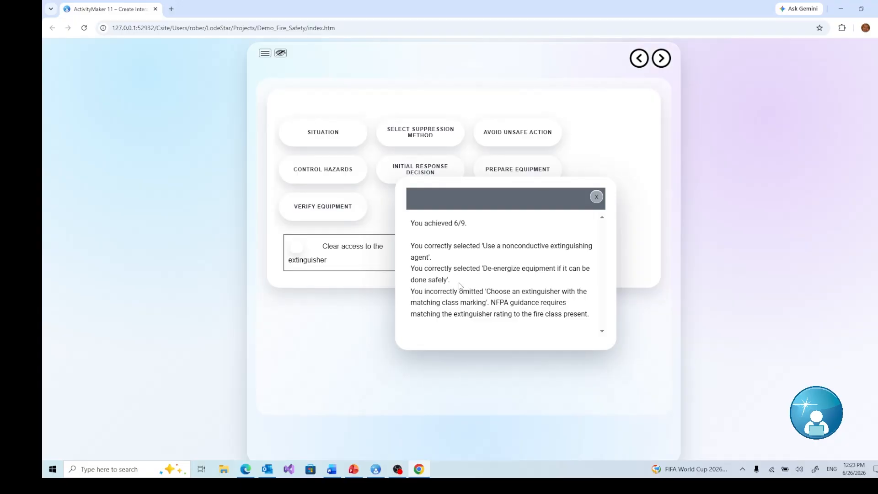
Review the challenger's score feedback and display the list of project pages
scroll(460, 286, "down", 1)
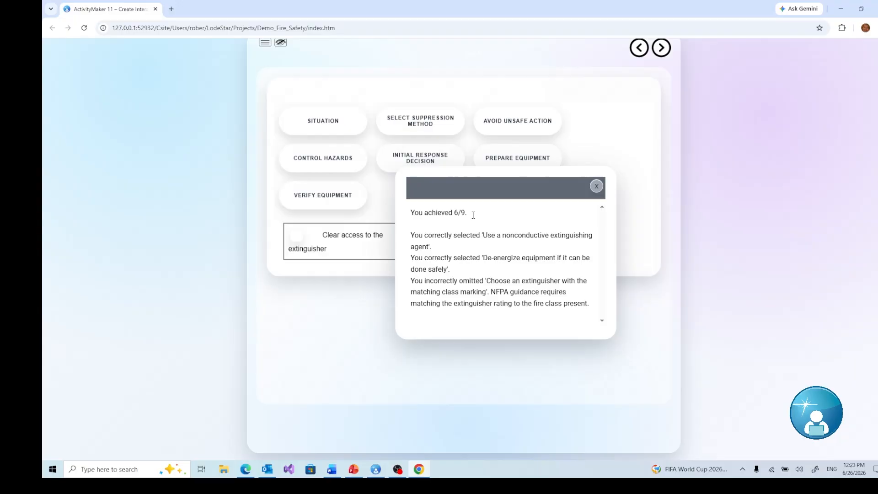
scroll(473, 214, "up", 1)
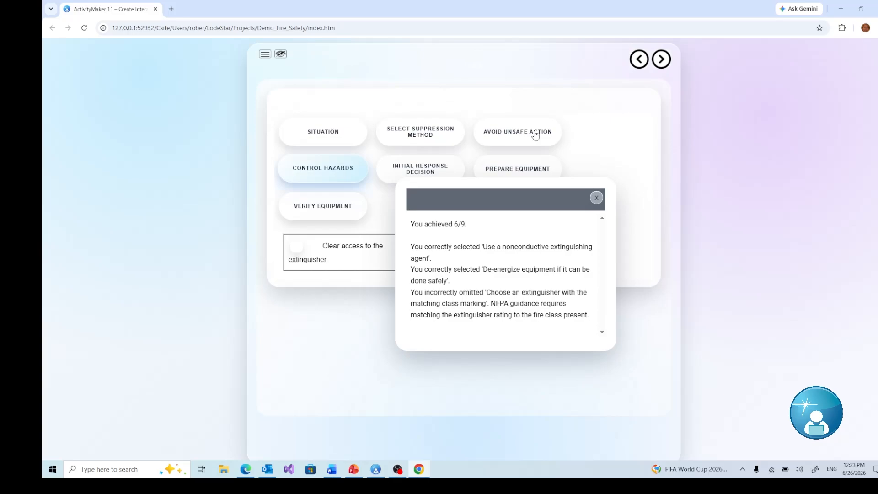
left_click(535, 135)
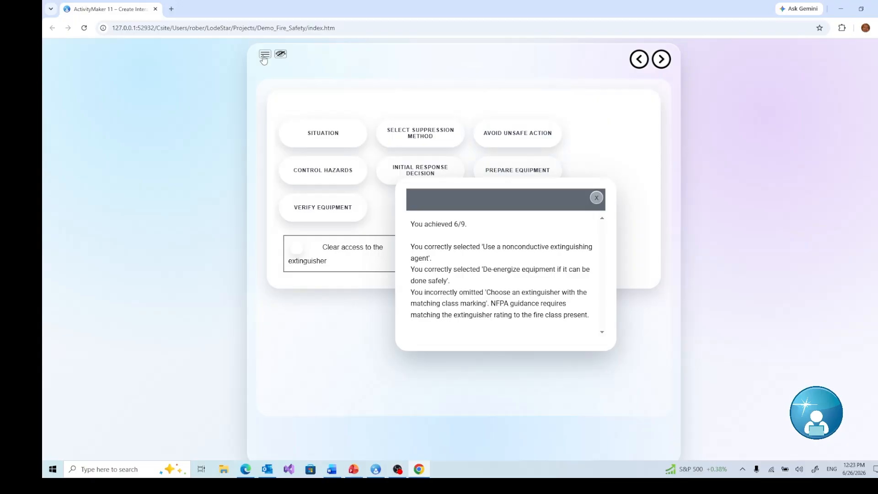
left_click(265, 55)
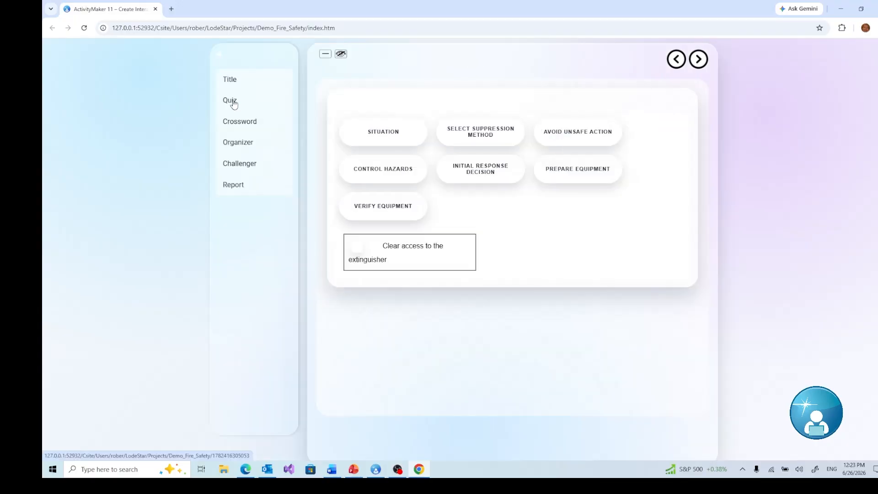